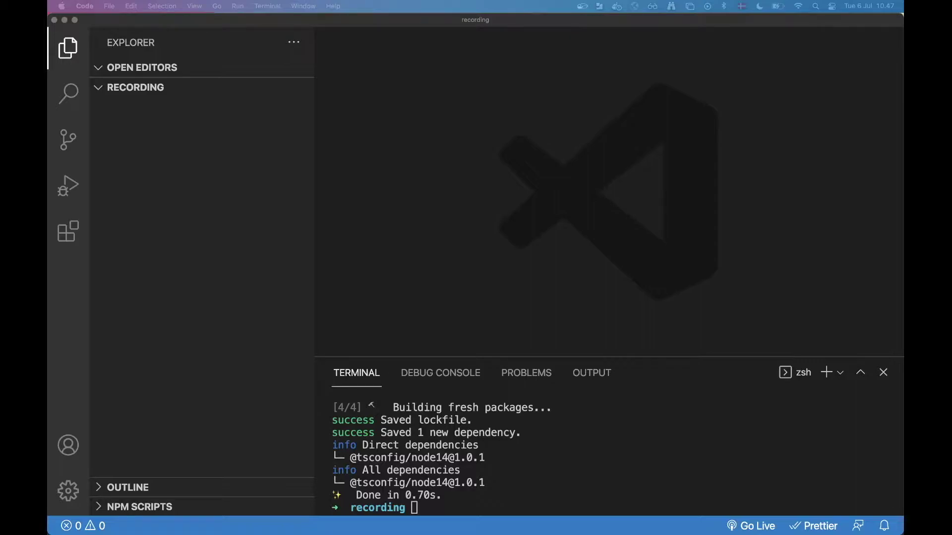
- Clear the dependency-install output from the integrated terminal with clear
{"action": "left_click", "coordinate": [494, 216]}
{"action": "left_click", "coordinate": [447, 446]}
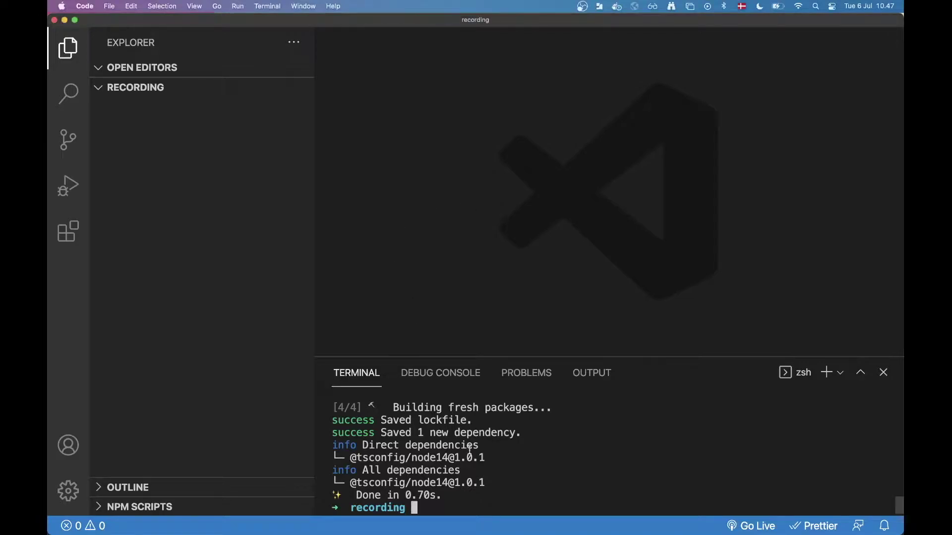
{"action": "type", "text": "clear"}
{"action": "key", "text": "Return"}
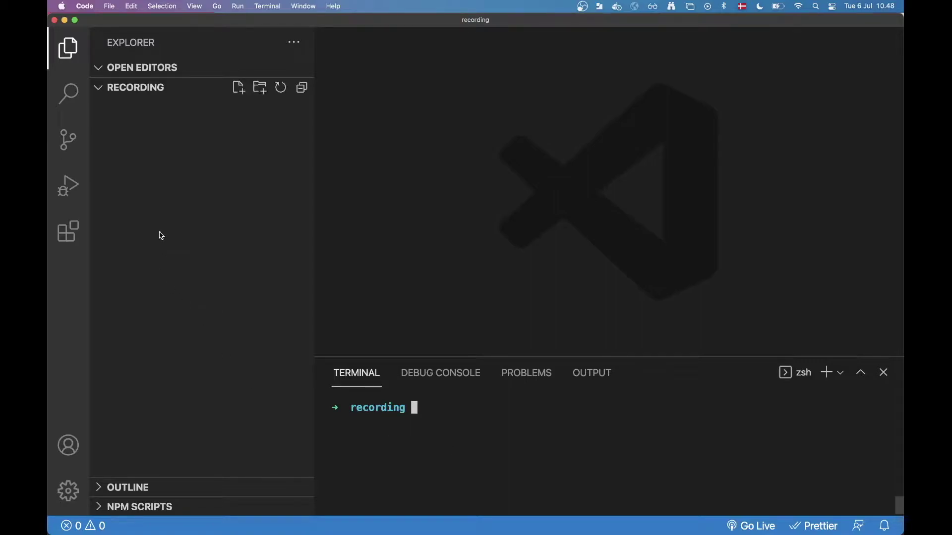
{"action": "type", "text": "np"}
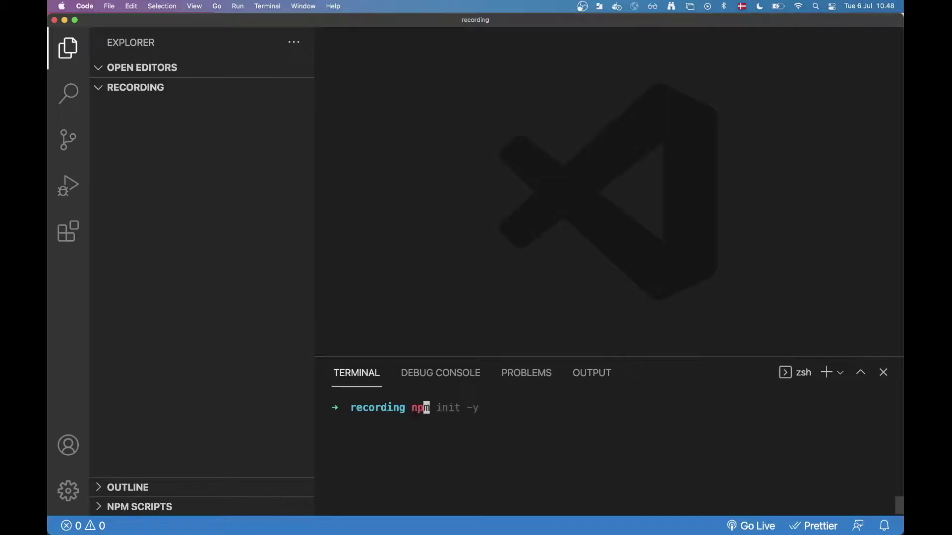
{"action": "type", "text": "m in"}
{"action": "type", "text": "it ."}
- Create package.json with npm init -y, then yarn add aws-sdk, typescript and dotenv
{"action": "key", "text": "BackSpace"}
{"action": "type", "text": "-y"}
{"action": "key", "text": "Return"}
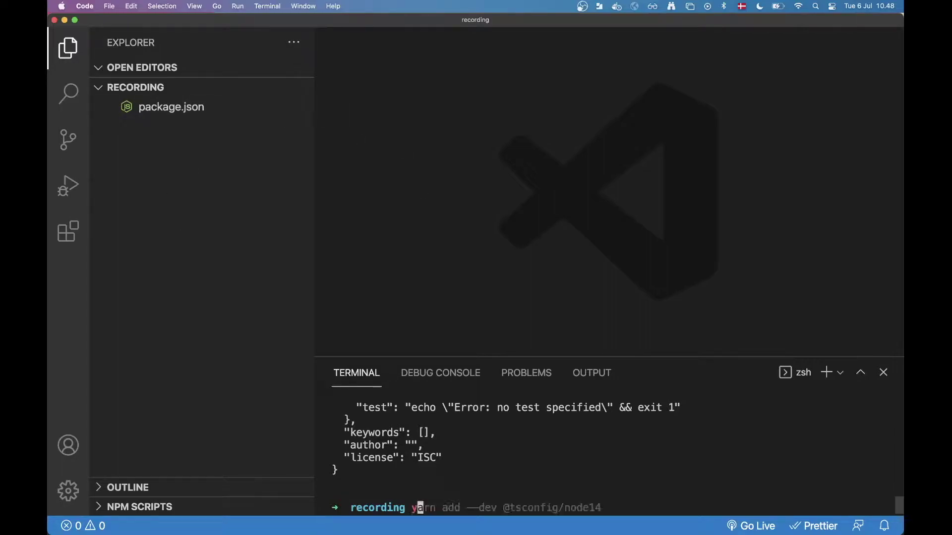
{"action": "type", "text": "yarn add aws"}
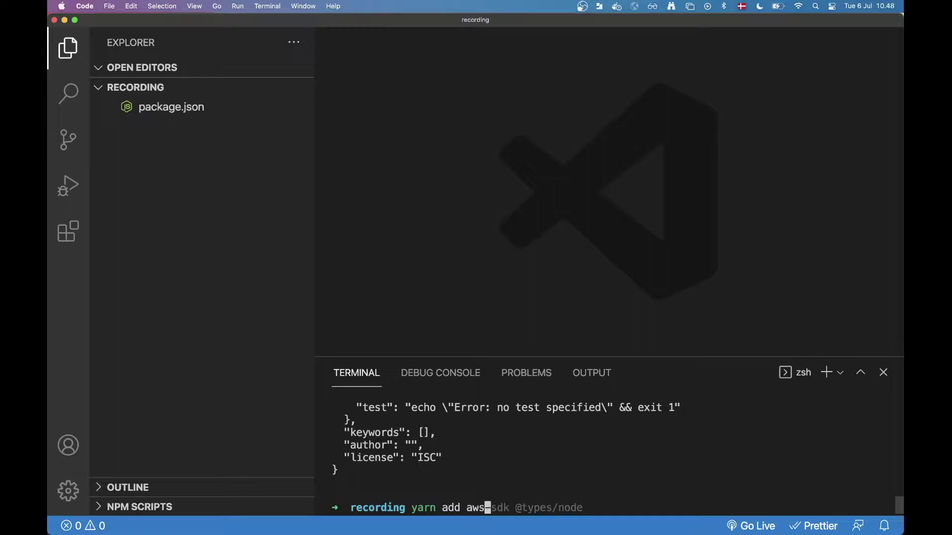
{"action": "type", "text": "-sdkk "}
{"action": "type", "text": "typescript"}
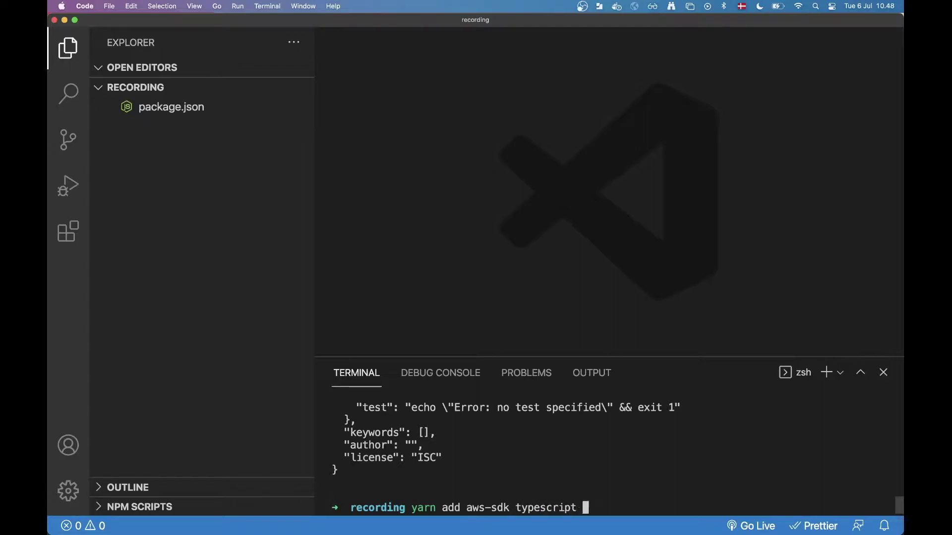
{"action": "type", "text": " dotenv"}
{"action": "key", "text": "Return"}
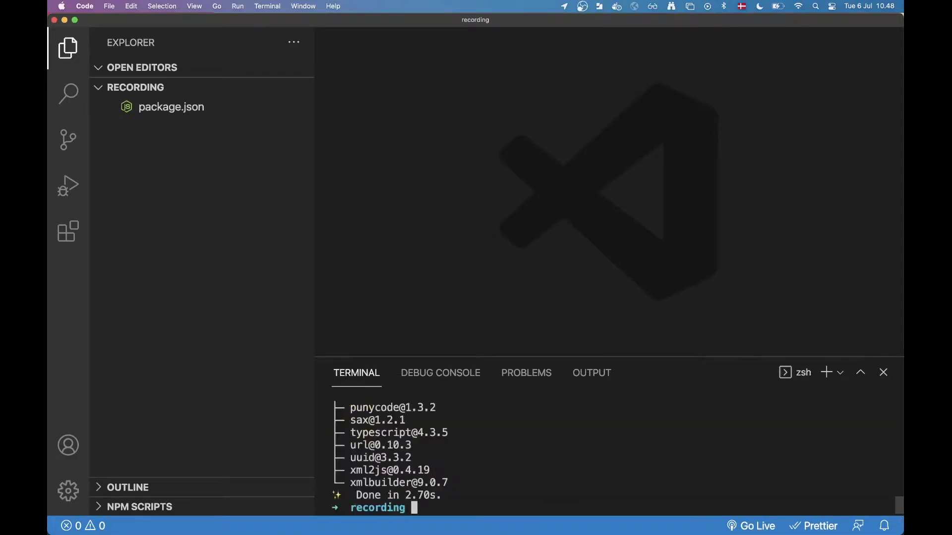
{"action": "left_click", "coordinate": [602, 449]}
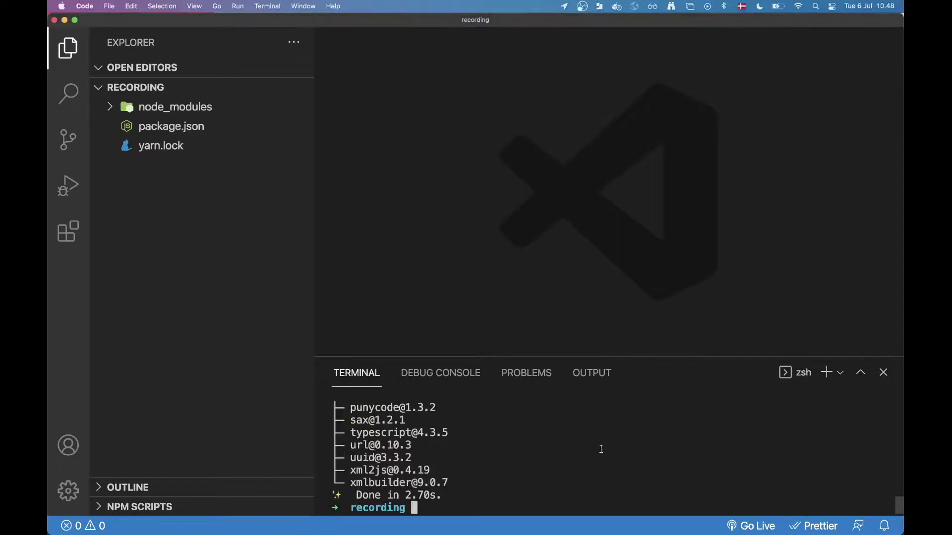
{"action": "type", "text": "yarn ad"}
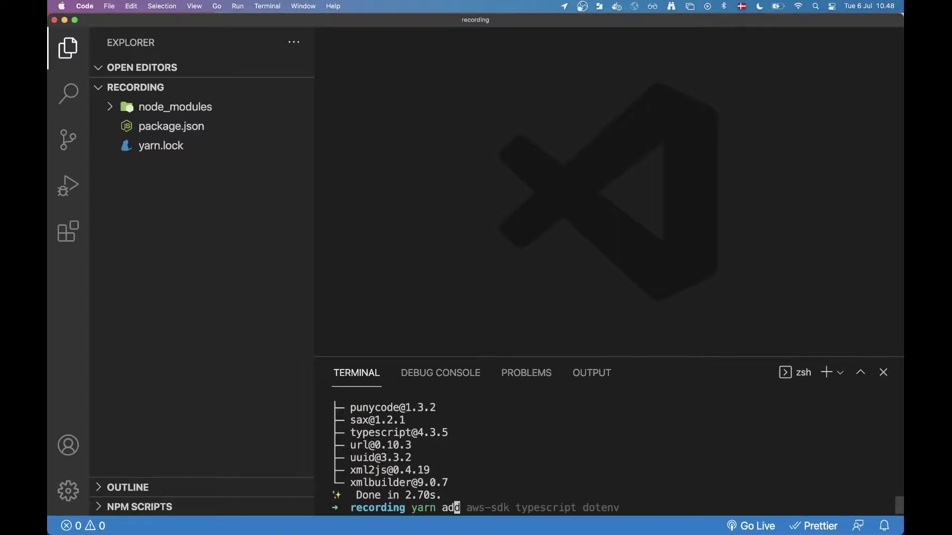
{"action": "type", "text": "d ts-node"}
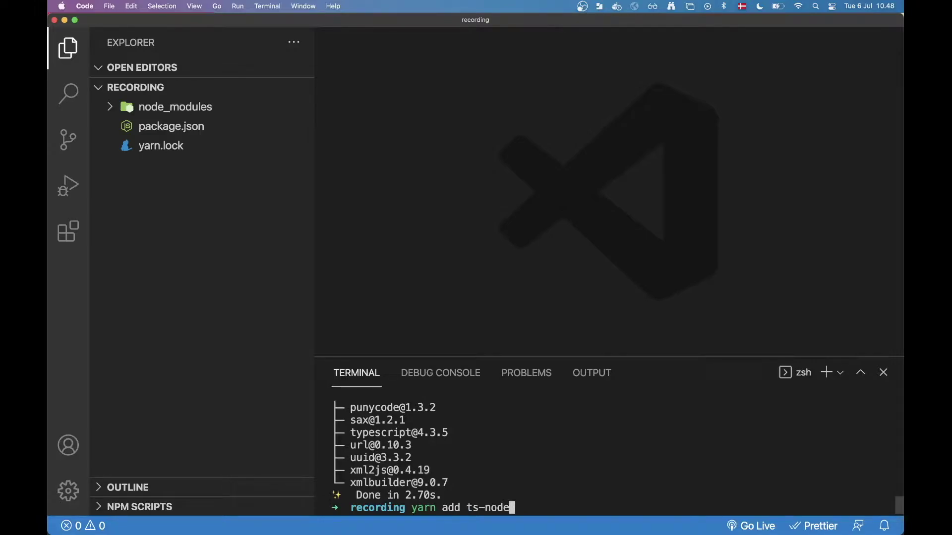
{"action": "key", "text": "Return"}
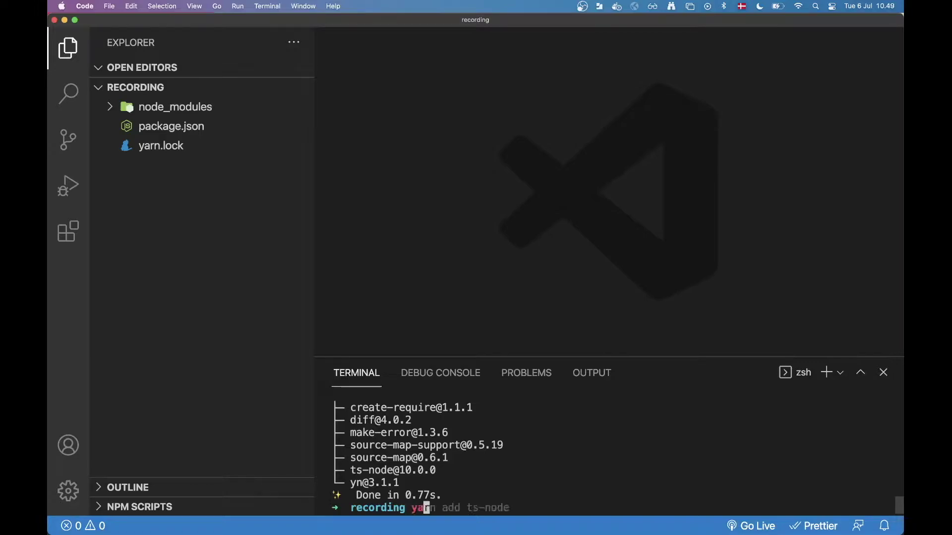
{"action": "type", "text": "yarn add "}
{"action": "type", "text": "-D @types/"}
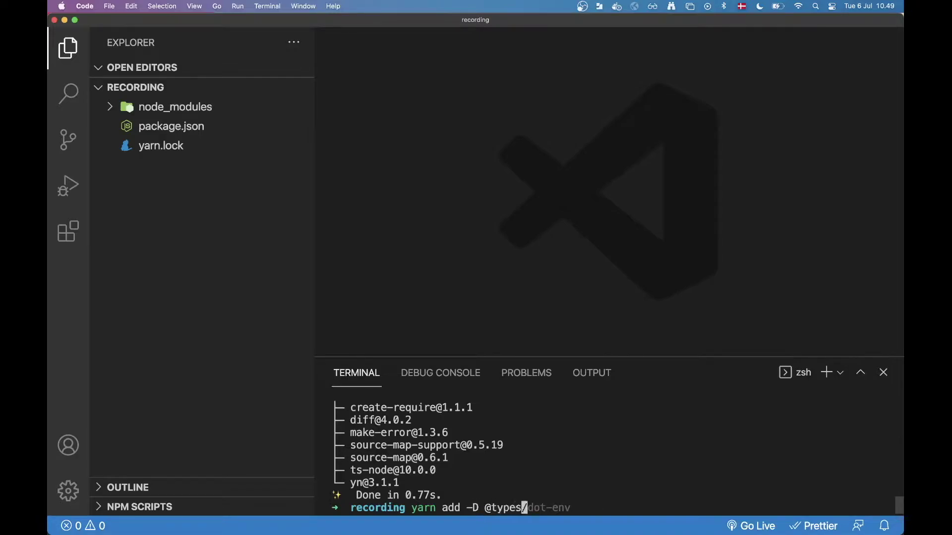
{"action": "type", "text": "node"}
{"action": "type", "text": " @tsco"}
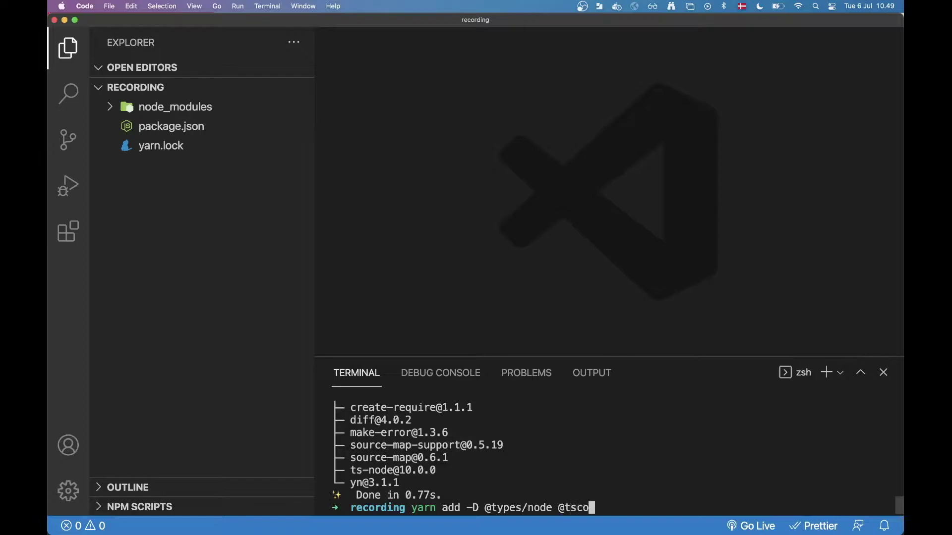
{"action": "type", "text": "nfig/"}
{"action": "type", "text": "node14"}
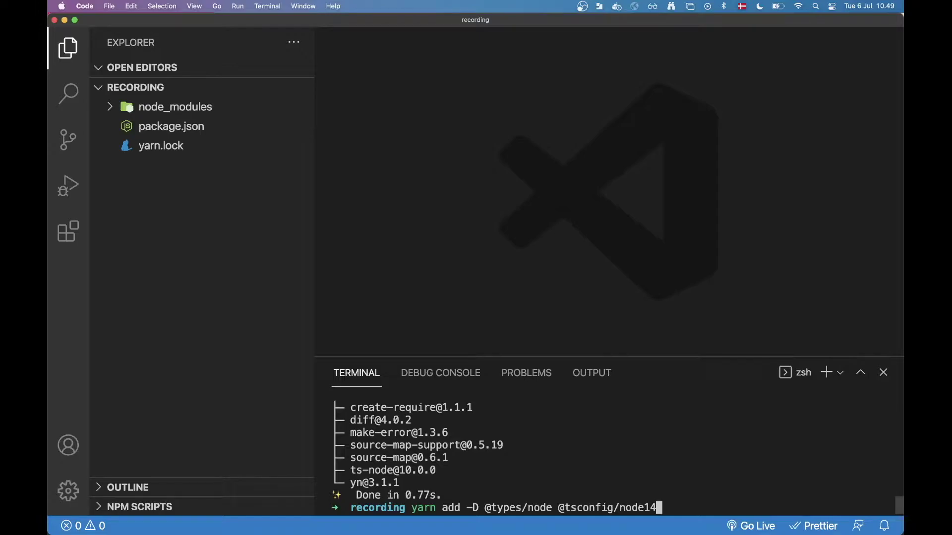
{"action": "key", "text": "Return"}
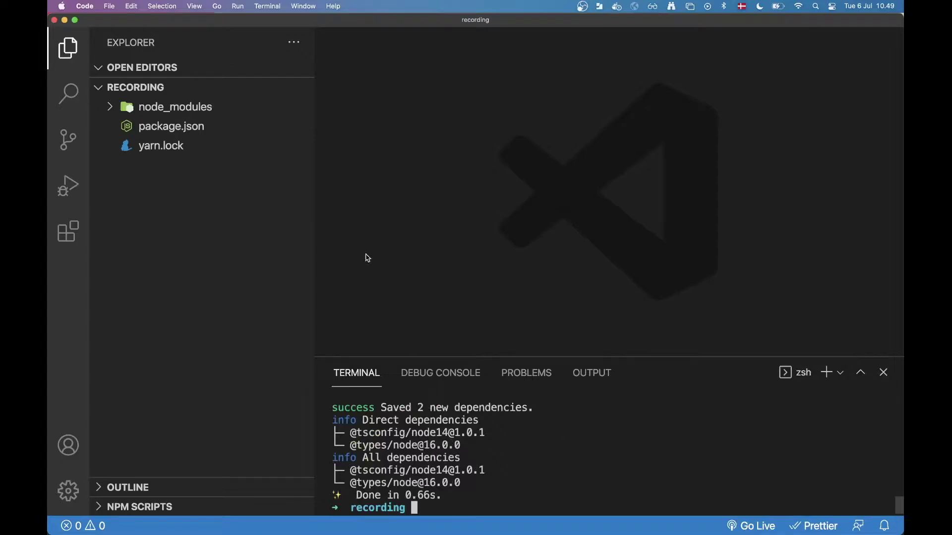
{"action": "type", "text": "clear"}
{"action": "key", "text": "Return"}
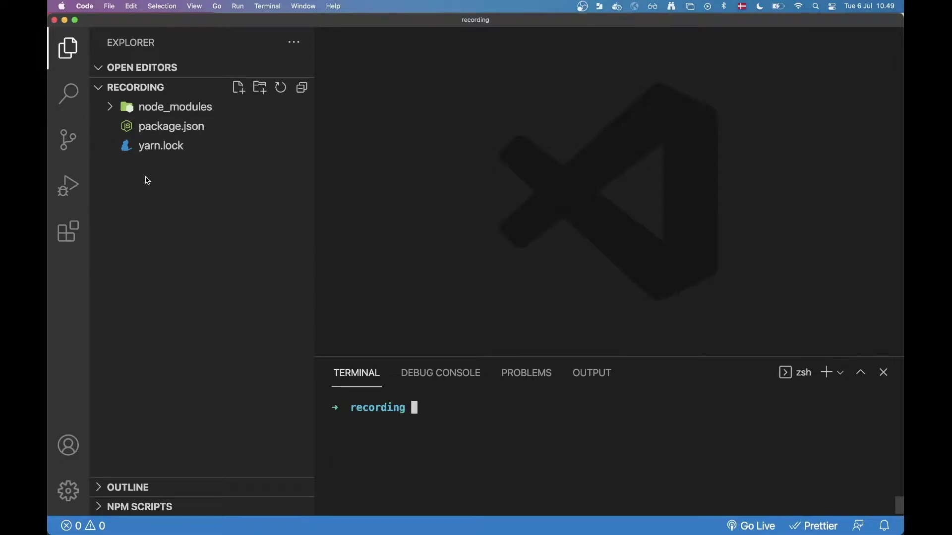
- Create tsconfig.json in the project and insert an extends property
{"action": "right_click", "coordinate": [152, 194]}
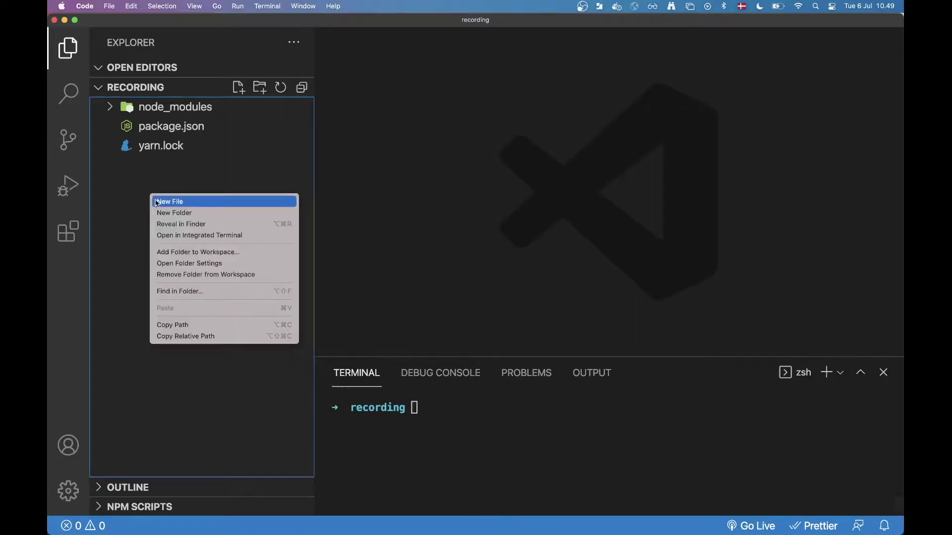
{"action": "left_click", "coordinate": [156, 203]}
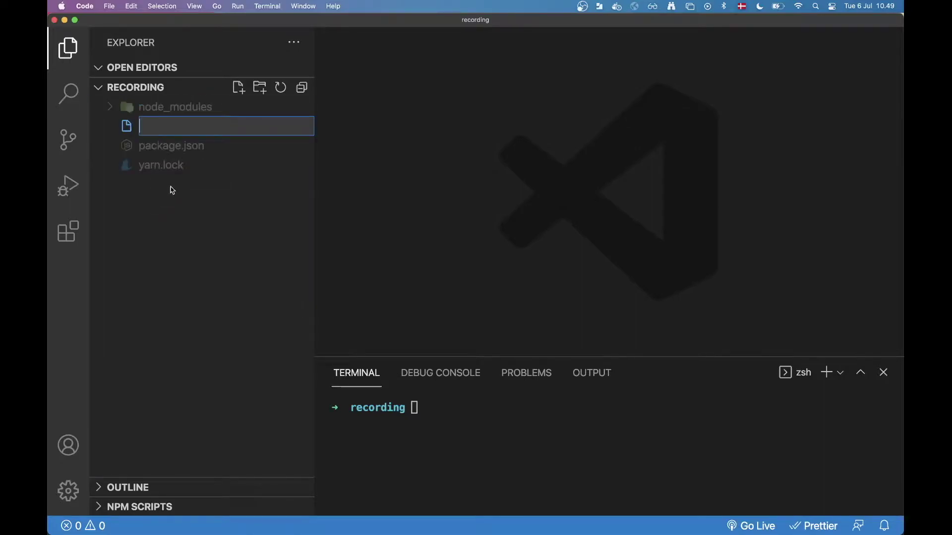
{"action": "type", "text": "tsconfig.json"}
{"action": "key", "text": "Return"}
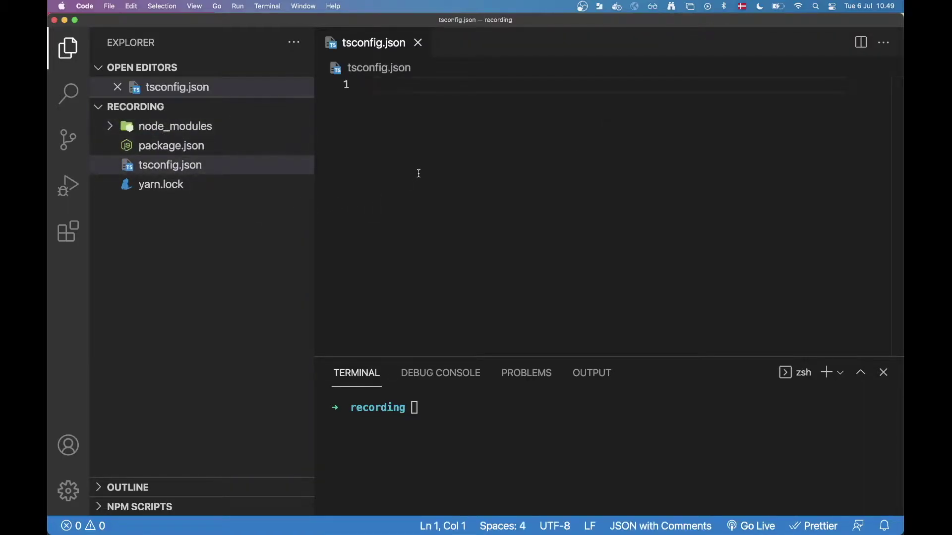
{"action": "type", "text": "{"}
{"action": "key", "text": "Return"}
{"action": "type", "text": "ex"}
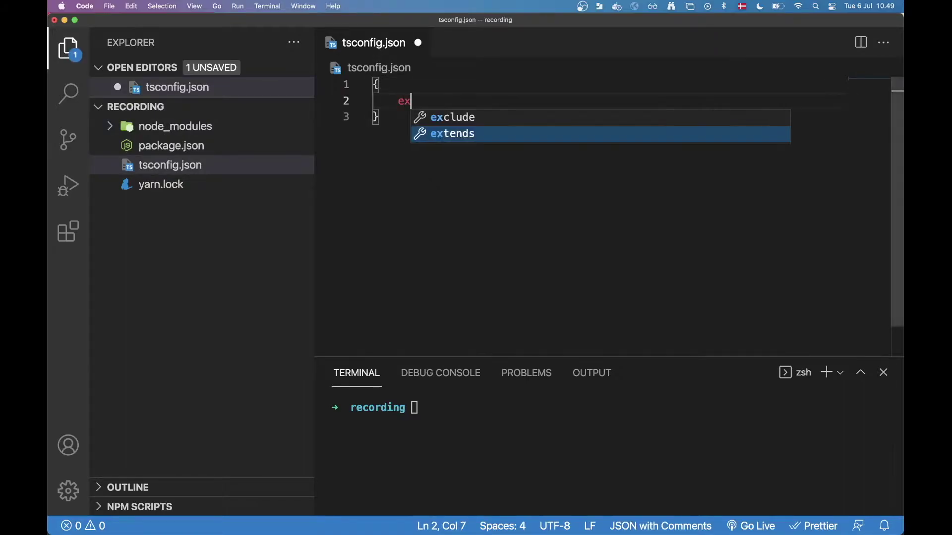
{"action": "key", "text": "Return"}
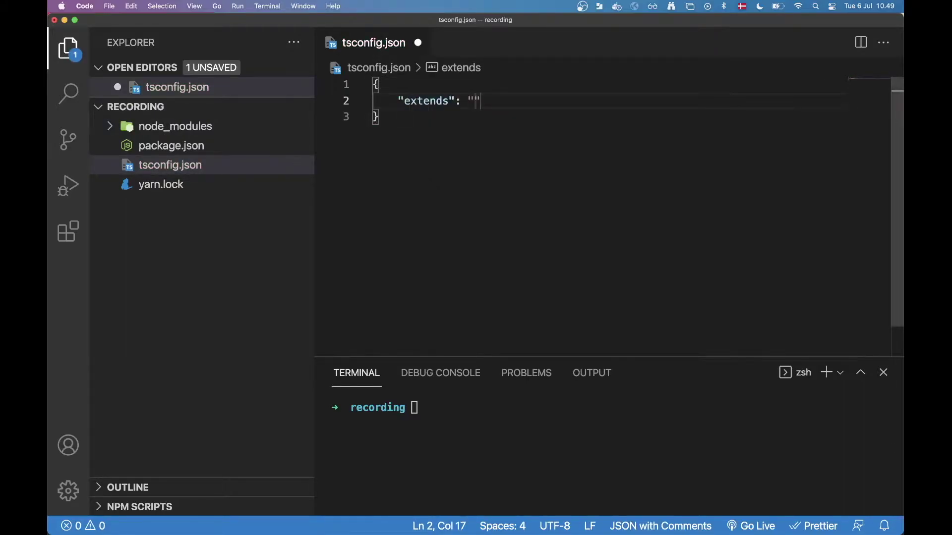
{"action": "left_click", "coordinate": [159, 185]}
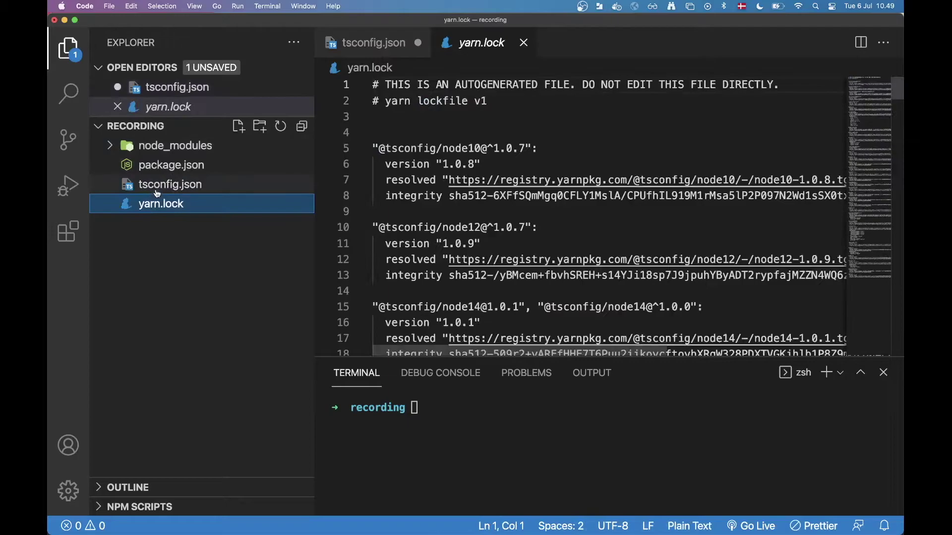
{"action": "left_click", "coordinate": [158, 185]}
{"action": "left_click", "coordinate": [158, 165]}
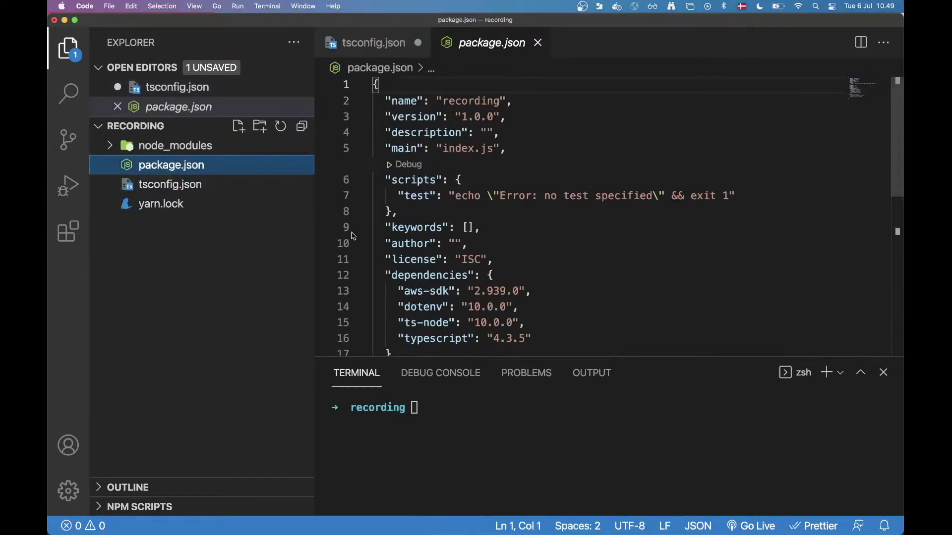
{"action": "scroll", "coordinate": [446, 238], "scroll_direction": "down", "scroll_amount": 5}
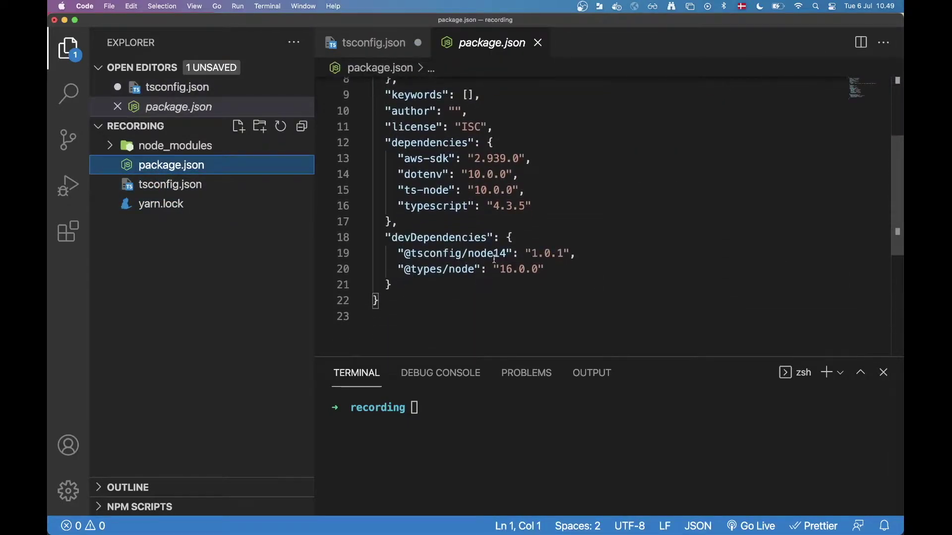
{"action": "left_click_drag", "start_coordinate": [506, 252], "coordinate": [404, 253]}
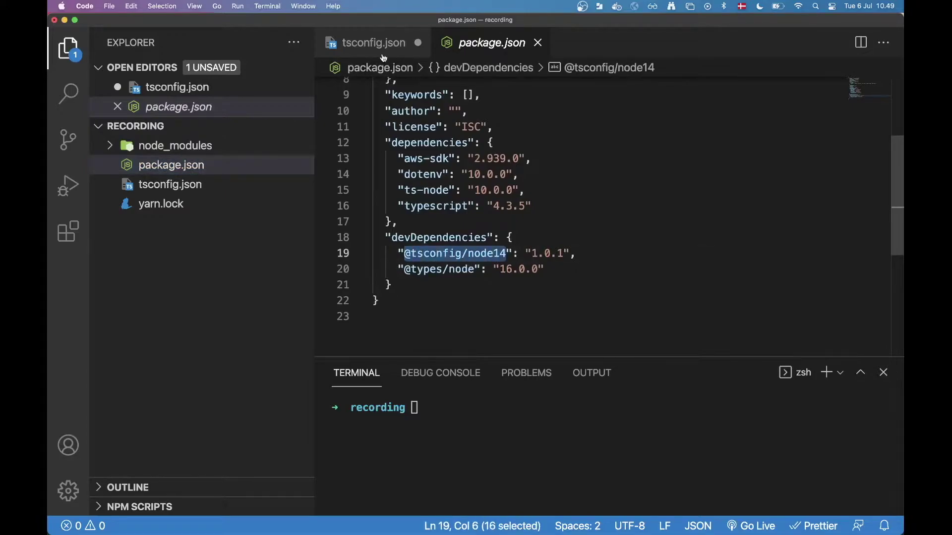
{"action": "key", "text": "super+c"}
{"action": "left_click", "coordinate": [374, 43]}
{"action": "key", "text": "super+v"}
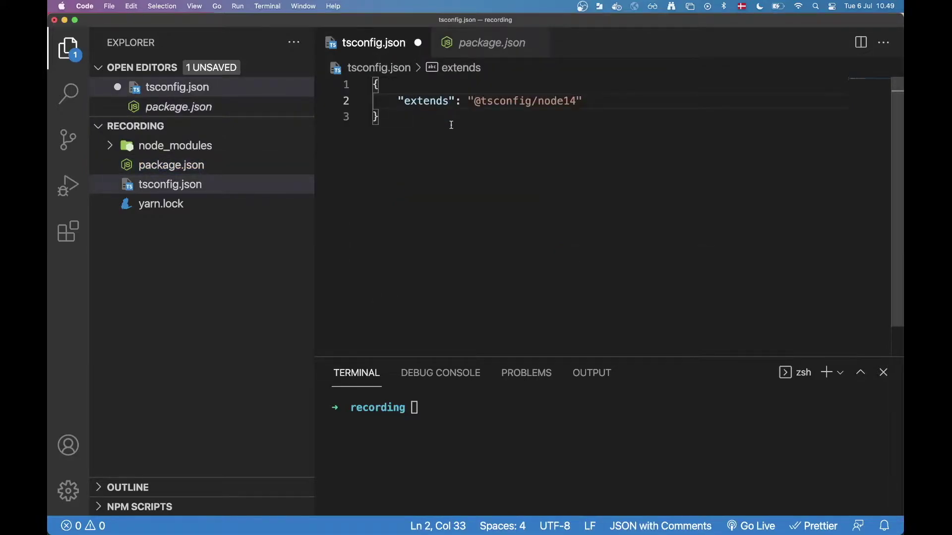
{"action": "key", "text": "super+s"}
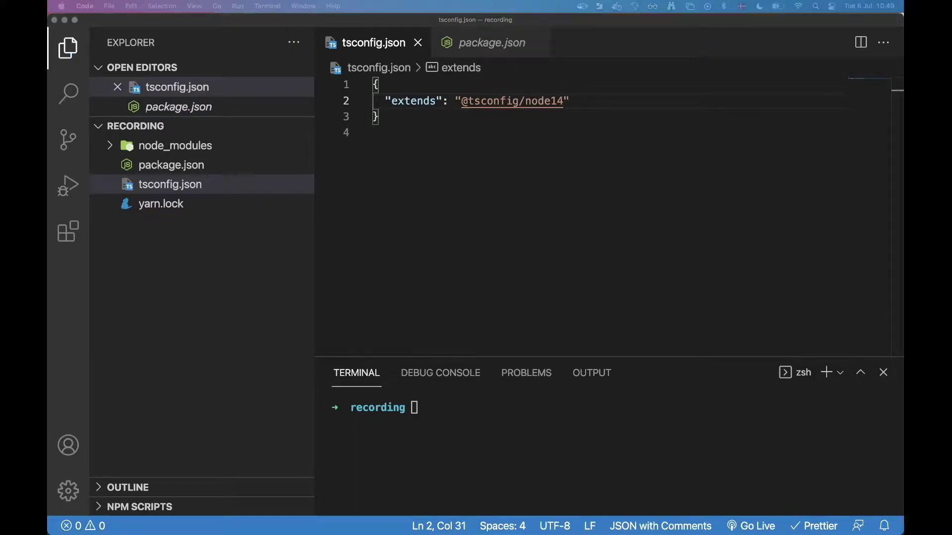
{"action": "left_click", "coordinate": [564, 101]}
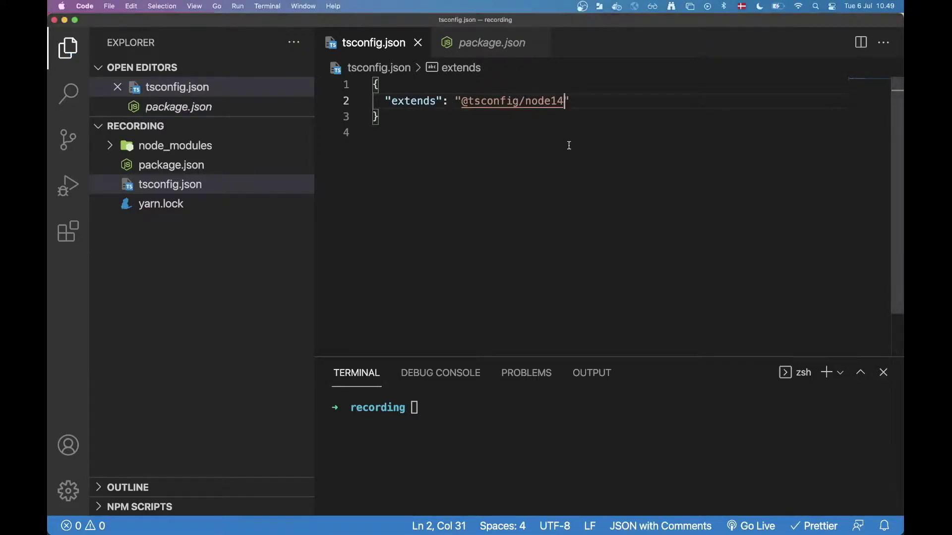
{"action": "type", "text": "&"}
{"action": "key", "text": "BackSpace"}
{"action": "type", "text": "/tsconfig.js"}
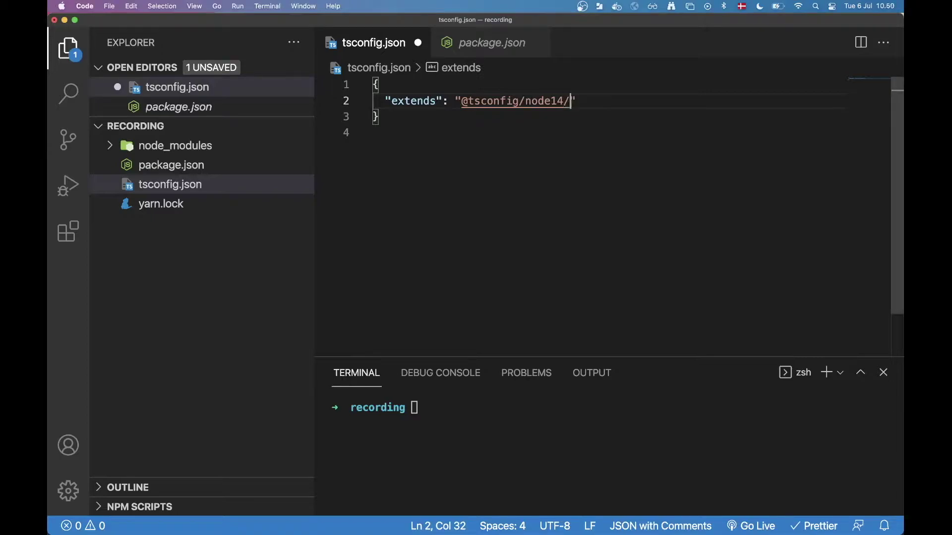
{"action": "type", "text": "on"}
{"action": "key", "text": "super+s"}
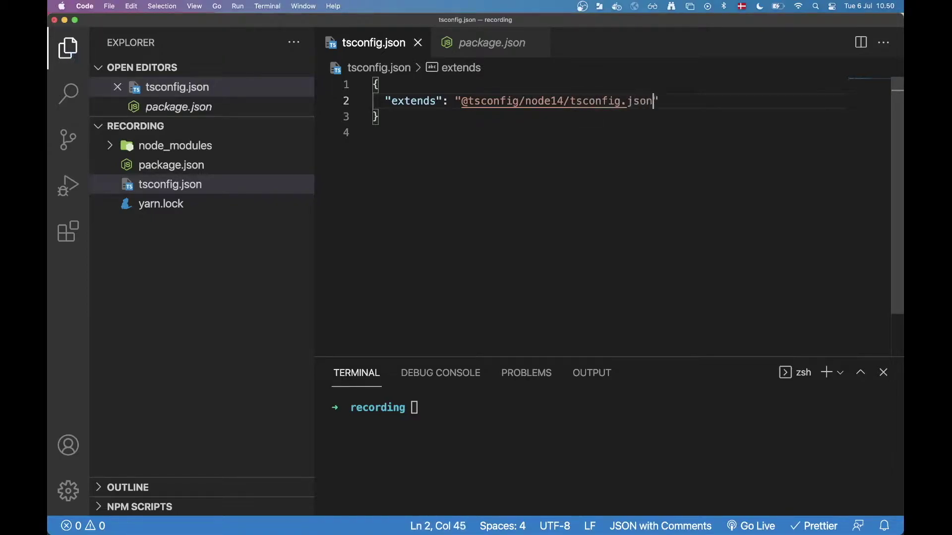
{"action": "left_click", "coordinate": [655, 136]}
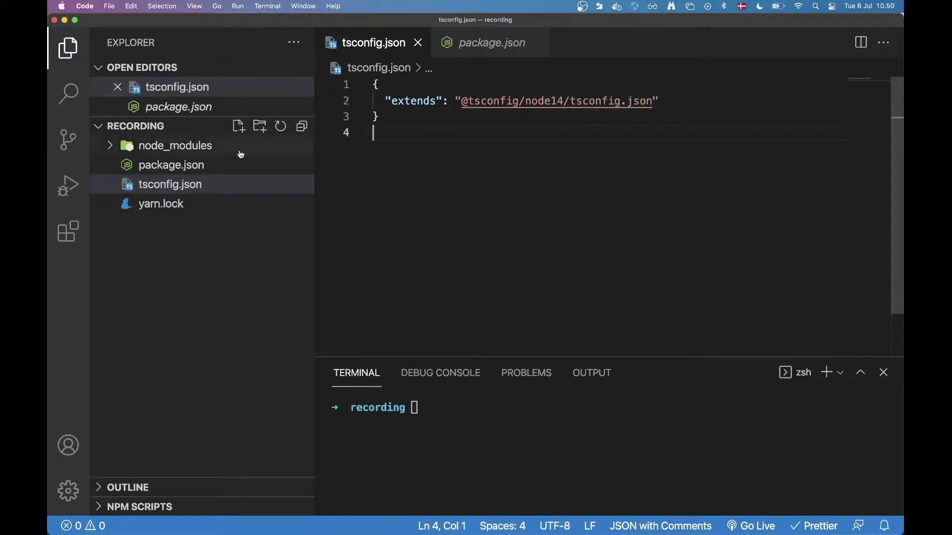
{"action": "mouse_move", "coordinate": [215, 176]}
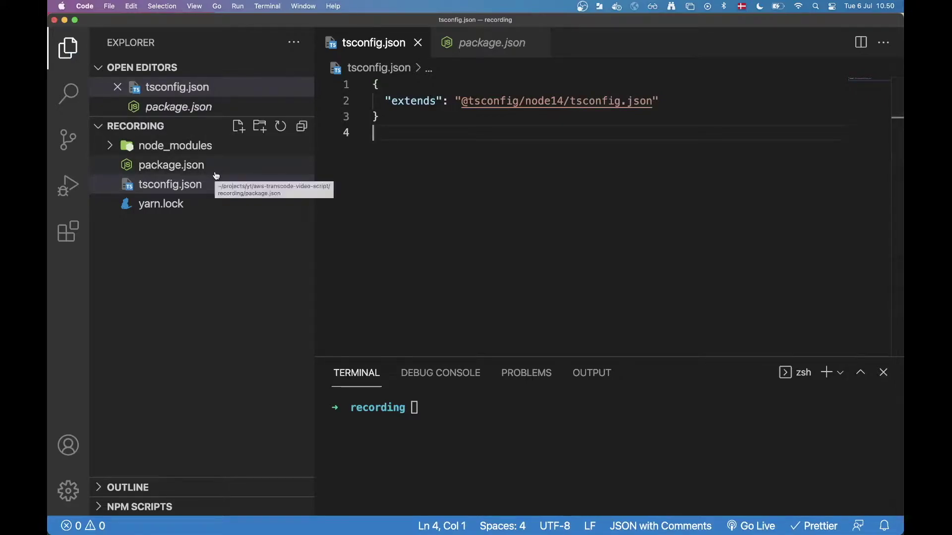
- Create a new index.ts file in the project
{"action": "right_click", "coordinate": [179, 252]}
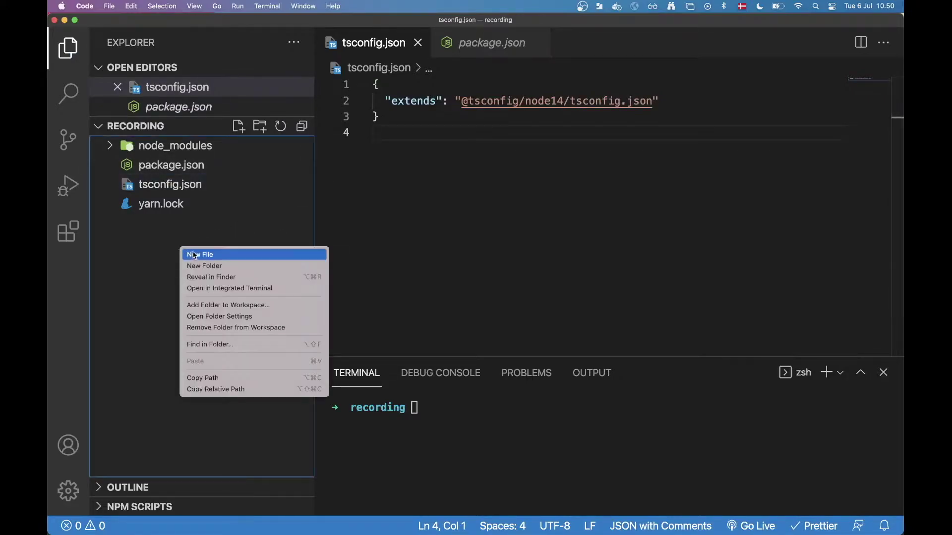
{"action": "left_click", "coordinate": [199, 255]}
{"action": "type", "text": "index.ts"}
{"action": "key", "text": "Return"}
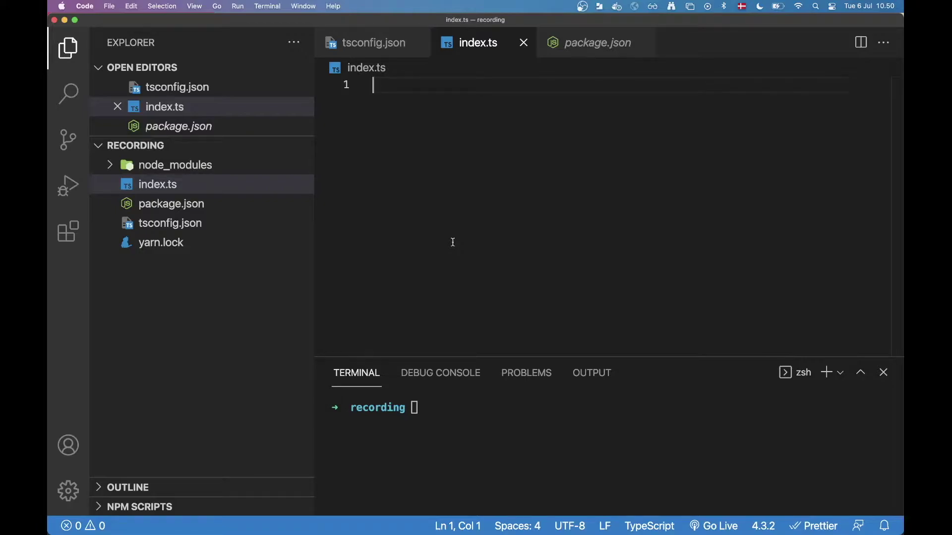
{"action": "type", "text": "const g"}
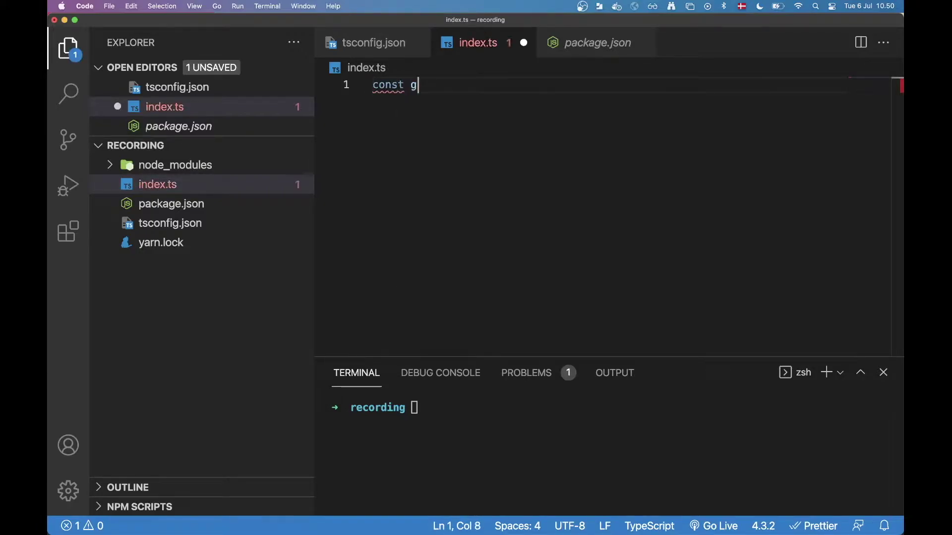
{"action": "type", "text": "etVideos"}
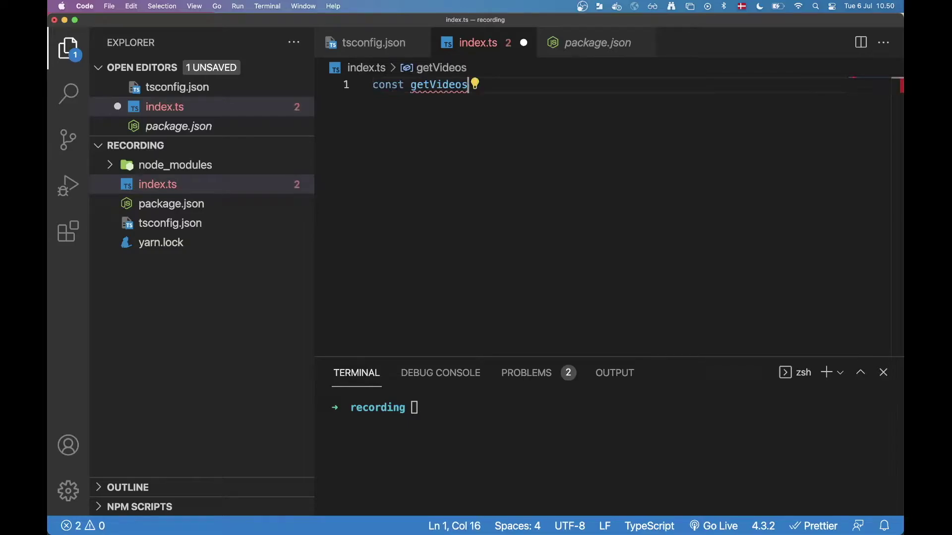
{"action": "type", "text": " : a"}
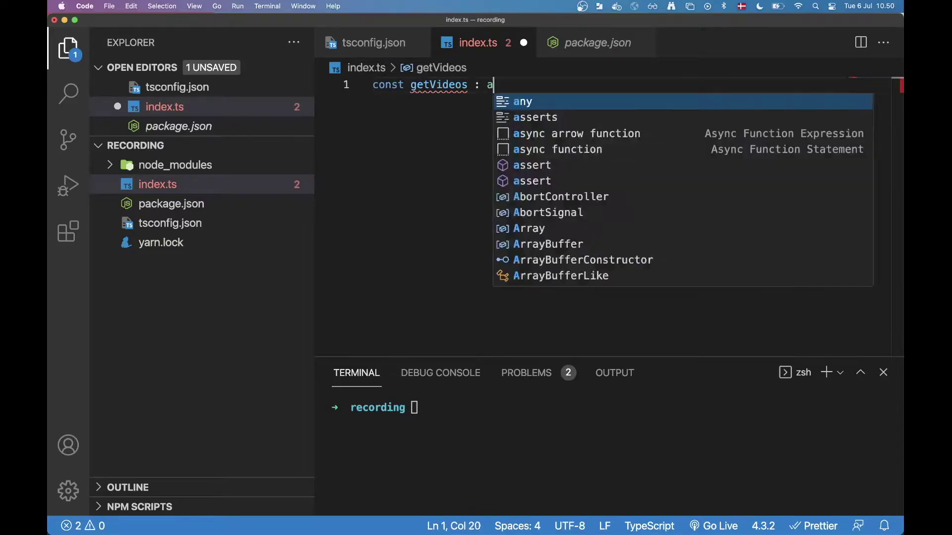
{"action": "type", "text": "sync()"}
- Write const getVideos = async () => {}, removing a stray colon and backslash
{"action": "key", "text": "BackSpace"}
{"action": "key", "text": "BackSpace"}
{"action": "key", "text": "BackSpace"}
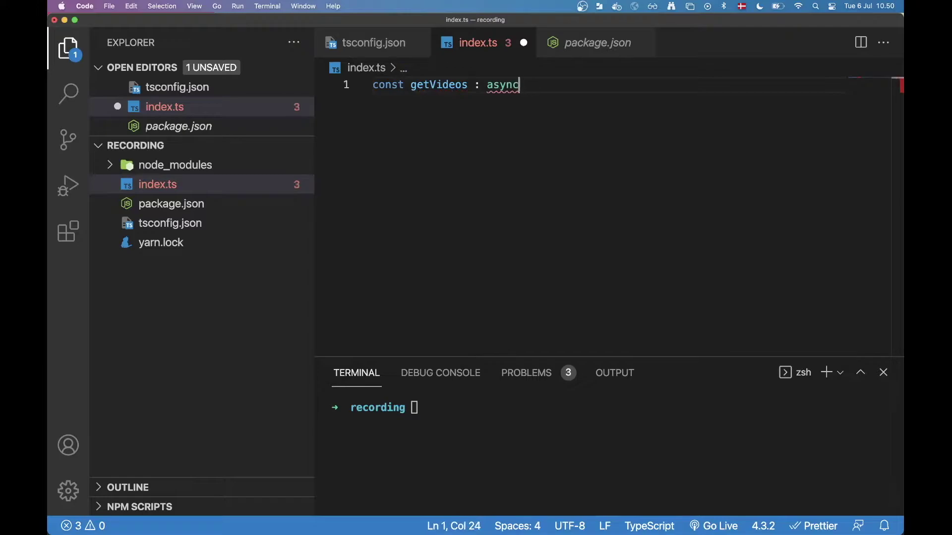
{"action": "type", "text": "() =>"}
{"action": "key", "text": "alt+Left"}
{"action": "key", "text": "alt+Left"}
{"action": "key", "text": "alt+Left"}
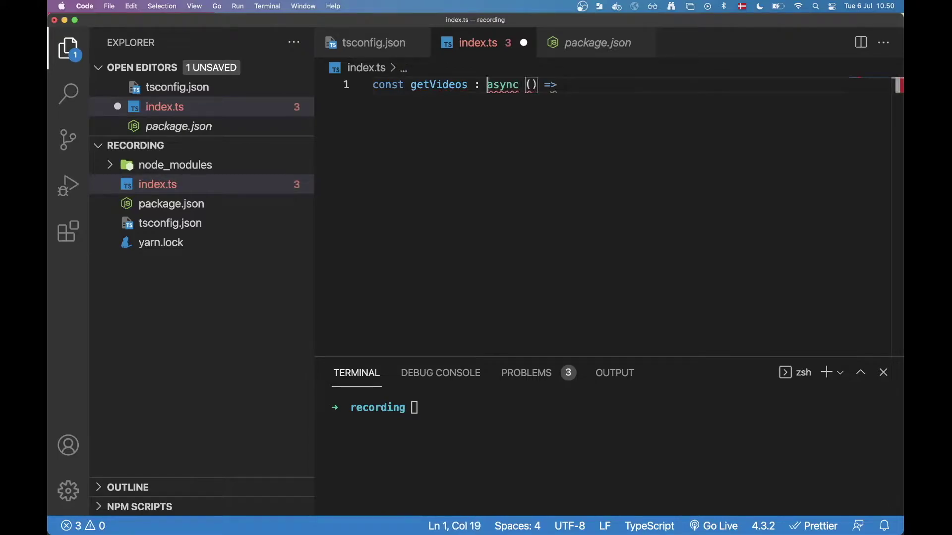
{"action": "key", "text": "Left"}
{"action": "key", "text": "Left"}
{"action": "type", "text": "="}
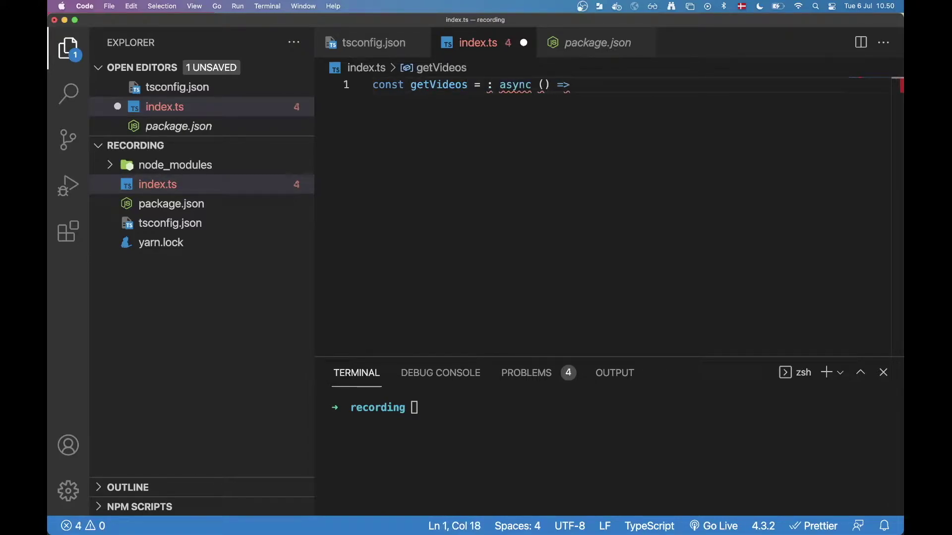
{"action": "key", "text": "Right"}
{"action": "key", "text": "Right"}
{"action": "key", "text": "BackSpace"}
{"action": "key", "text": "BackSpace"}
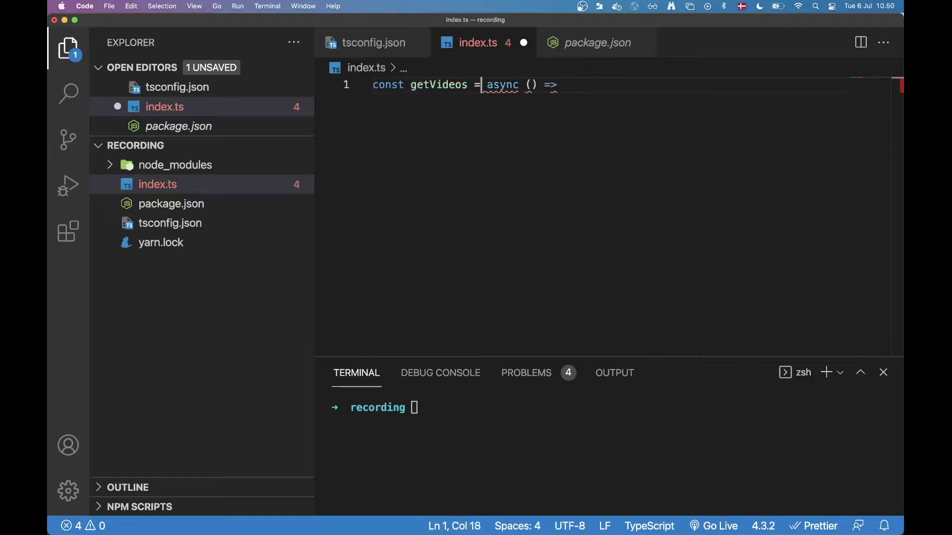
{"action": "key", "text": "End"}
{"action": "type", "text": "\\"}
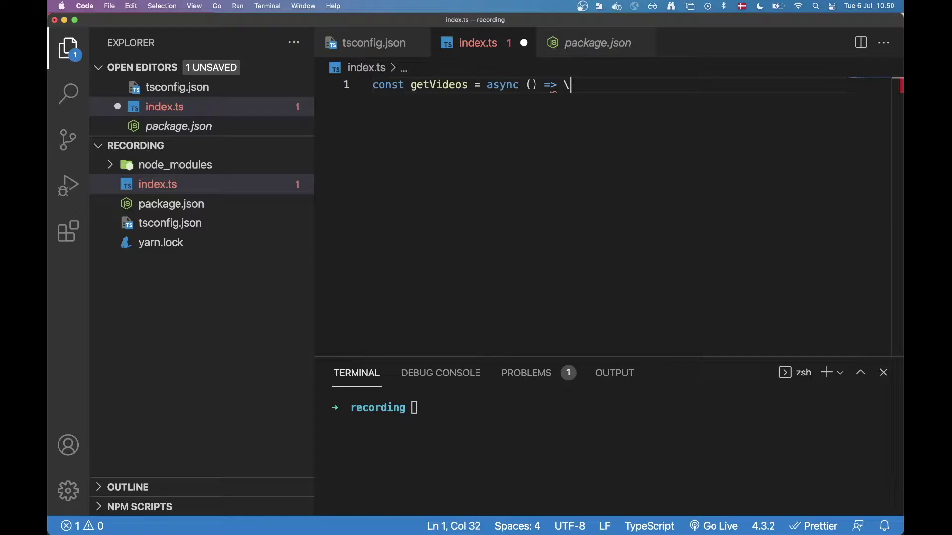
{"action": "type", "text": "]"}
{"action": "key", "text": "BackSpace"}
{"action": "key", "text": "BackSpace"}
{"action": "type", "text": "{"}
- Split the getVideos body onto separate lines and add blank lines above it
{"action": "key", "text": "Return"}
{"action": "key", "text": "Return"}
{"action": "type", "text": "}"}
{"action": "key", "text": "Up"}
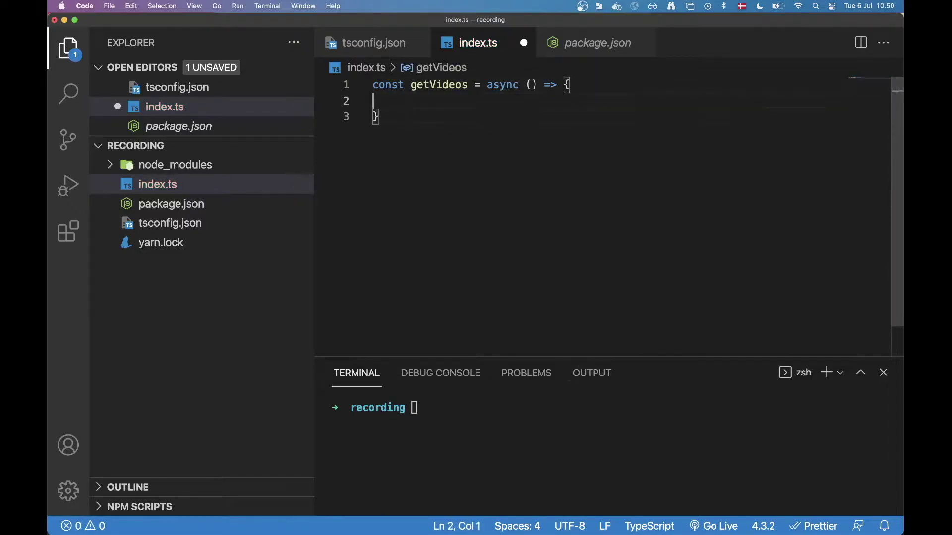
{"action": "key", "text": "Up"}
{"action": "key", "text": "Home"}
{"action": "key", "text": "Return"}
{"action": "key", "text": "Return"}
- Add an S3 client line inside getVideos, with blank lines around it
{"action": "key", "text": "Up"}
{"action": "key", "text": "Up"}
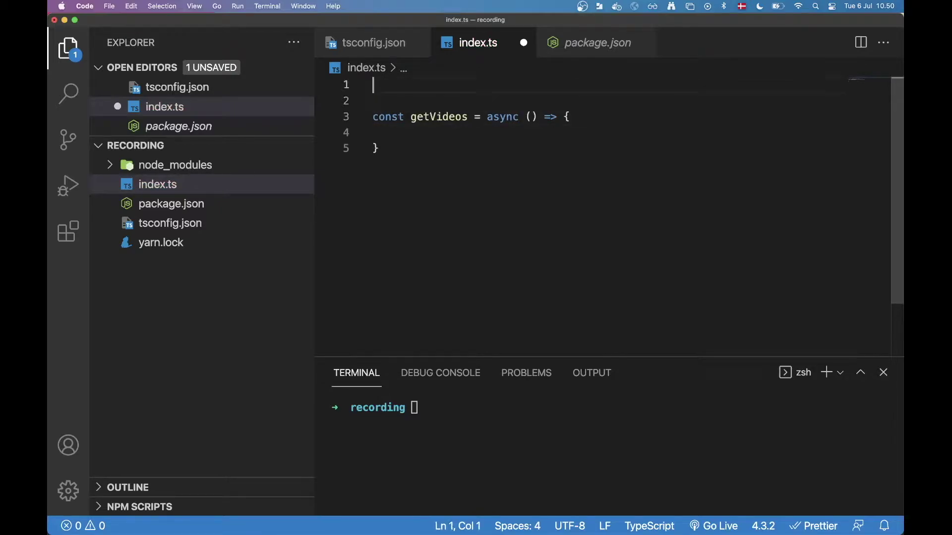
{"action": "type", "text": "import AW"}
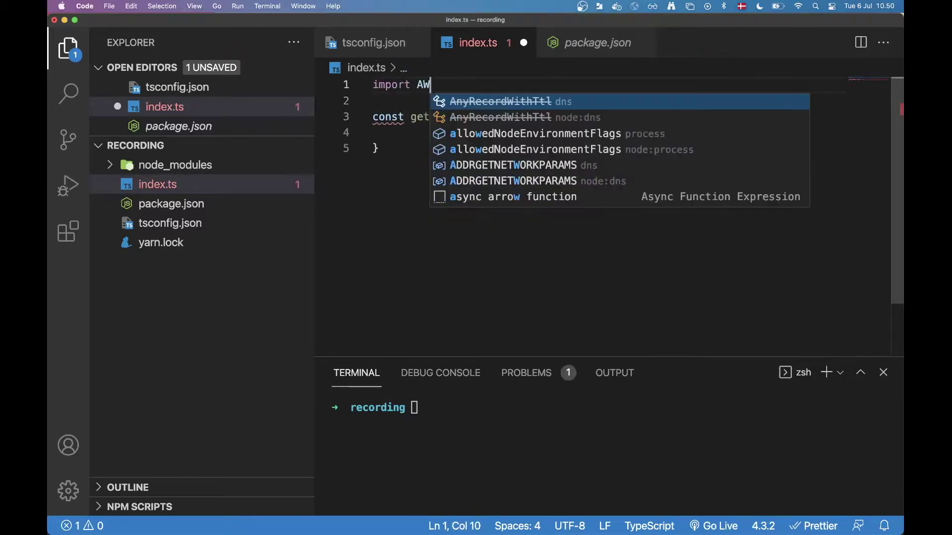
{"action": "type", "text": "S from 'aws-sdk"}
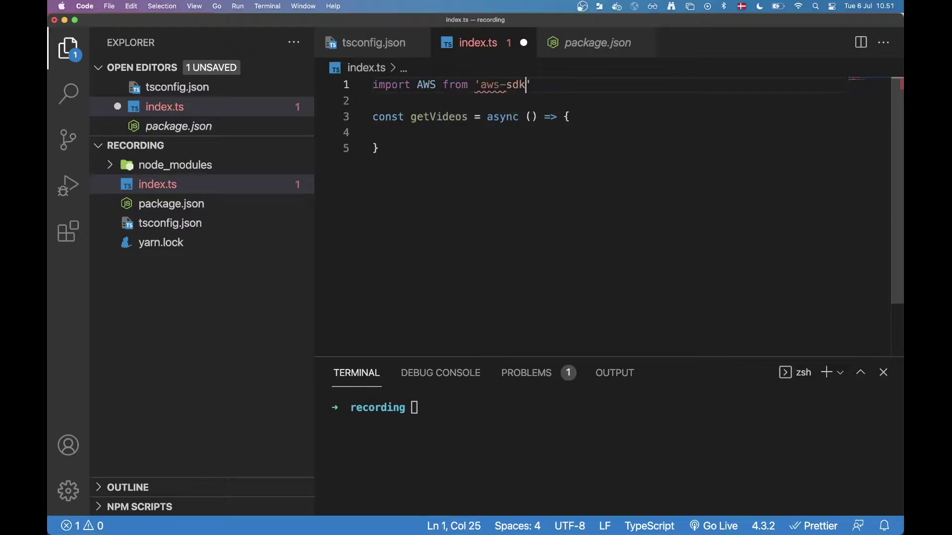
{"action": "type", "text": "'"}
{"action": "key", "text": "Down"}
{"action": "key", "text": "Return"}
{"action": "type", "text": "const s"}
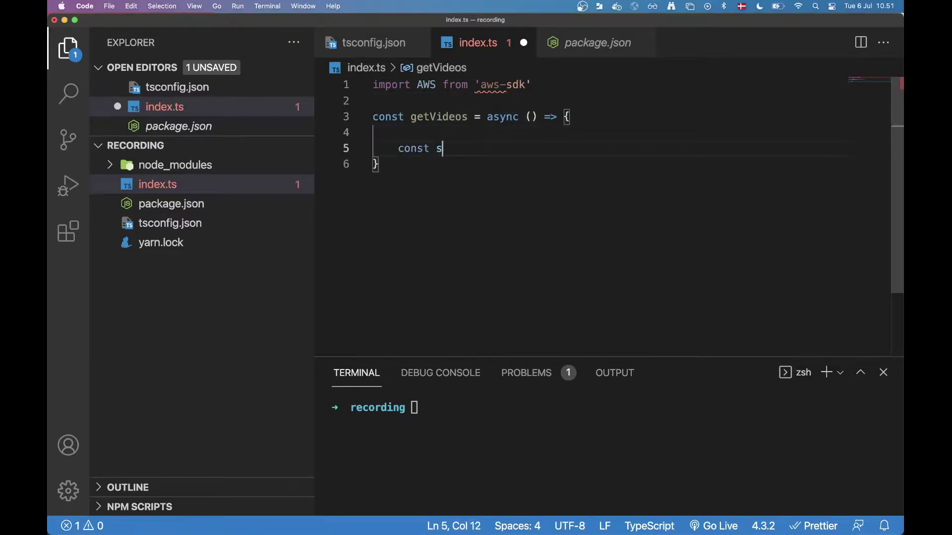
{"action": "type", "text": "3 = new "}
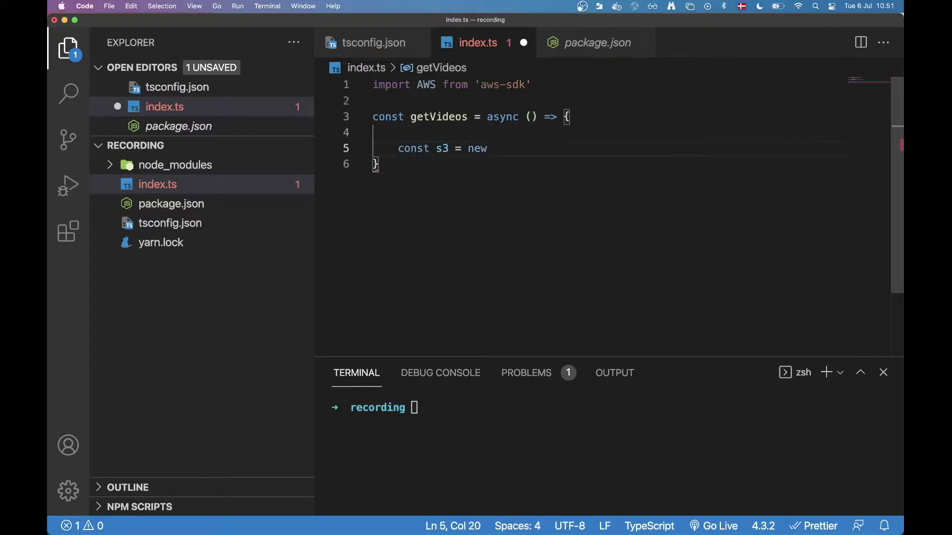
{"action": "type", "text": "AWS.S3("}
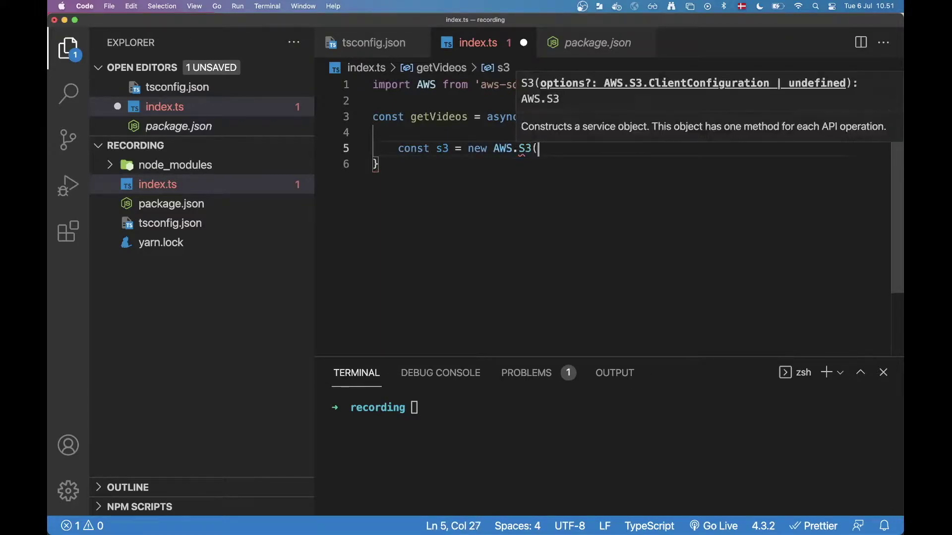
{"action": "type", "text": ");"}
{"action": "key", "text": "Return"}
{"action": "key", "text": "Return"}
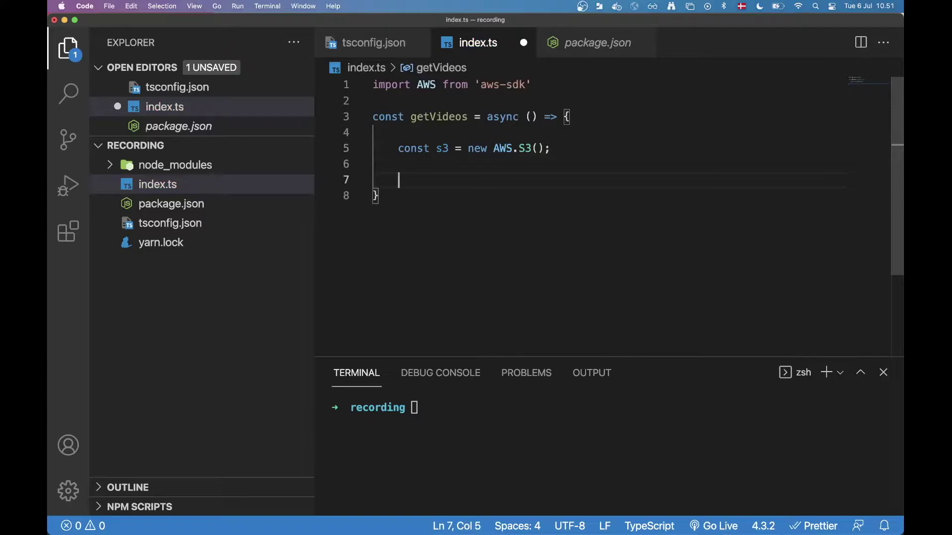
{"action": "type", "text": "const i"}
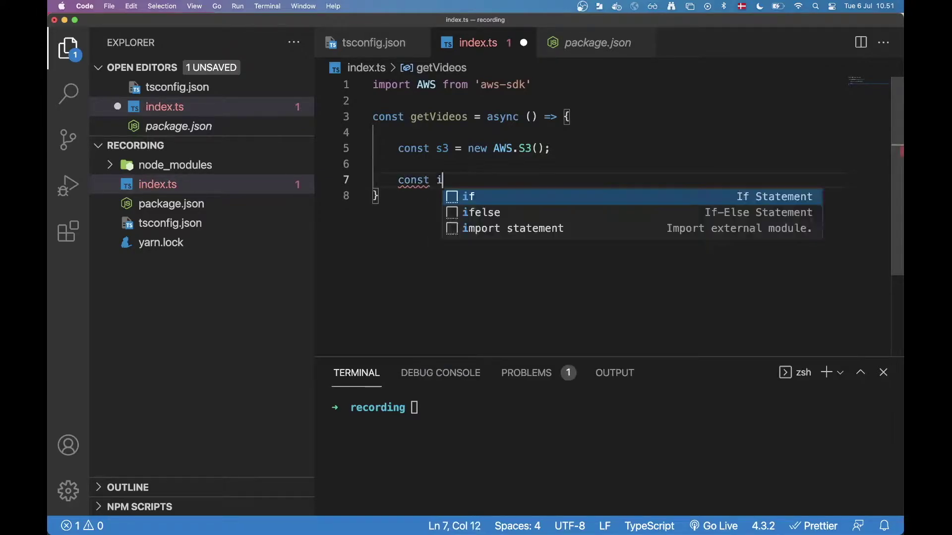
{"action": "type", "text": "tems = s3."}
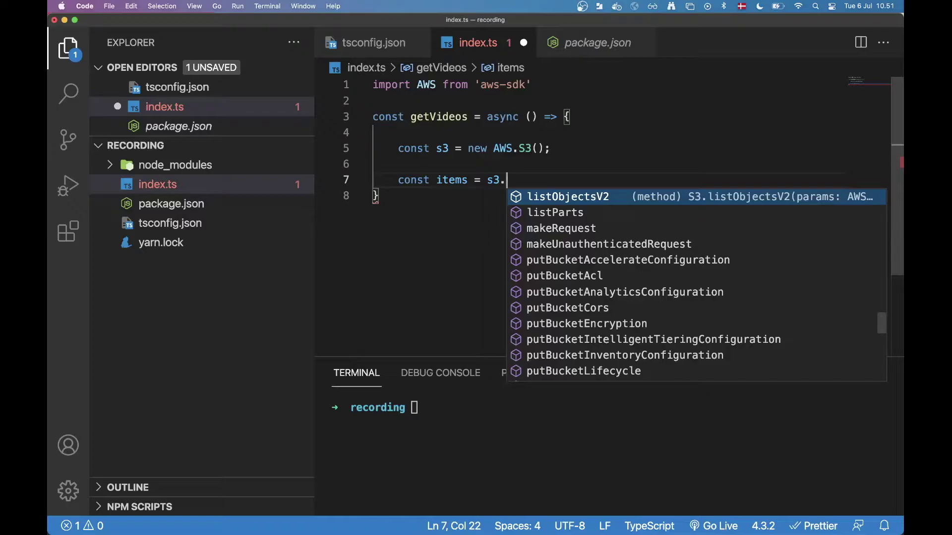
{"action": "type", "text": "listO"}
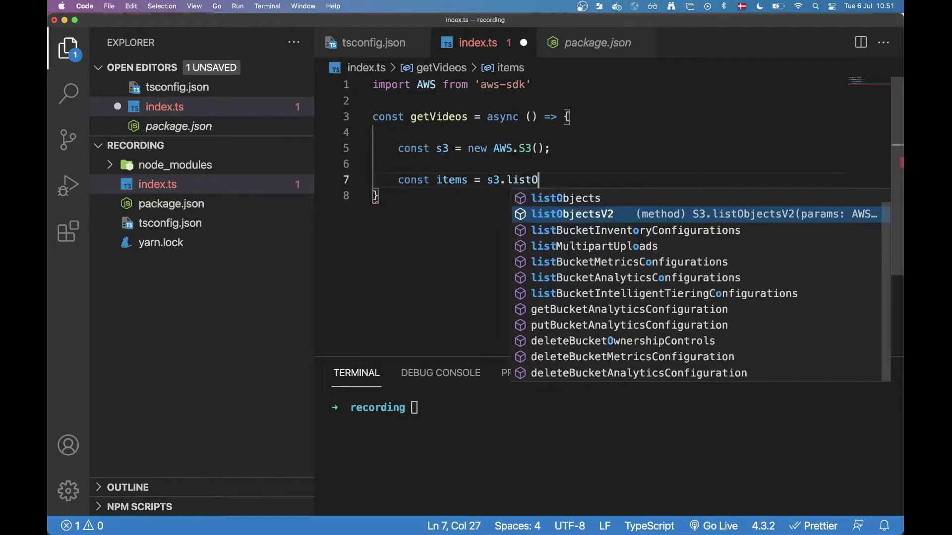
- Call s3.listObjectsV2({ Bucket: "" }), save so Prettier formats it, and add blank lines
{"action": "key", "text": "Tab"}
{"action": "type", "text": "({}"}
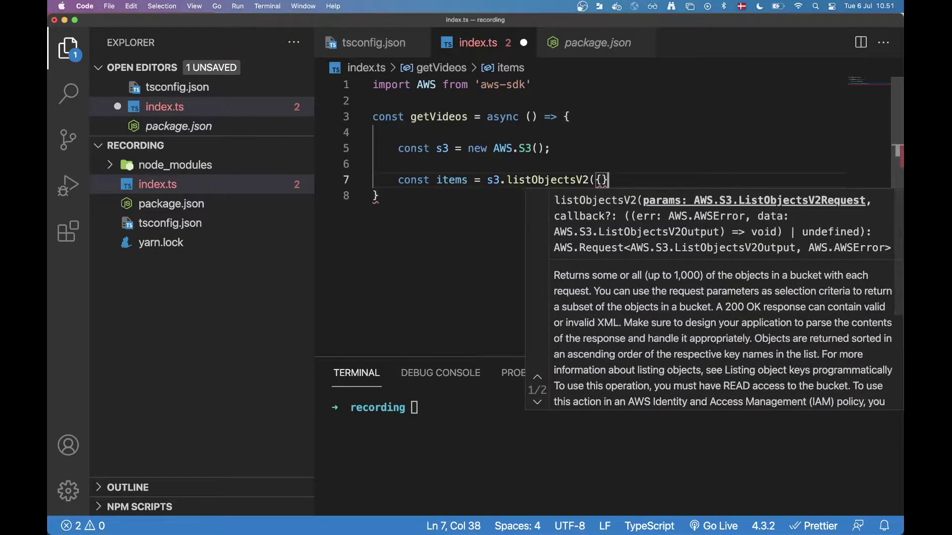
{"action": "type", "text": ")"}
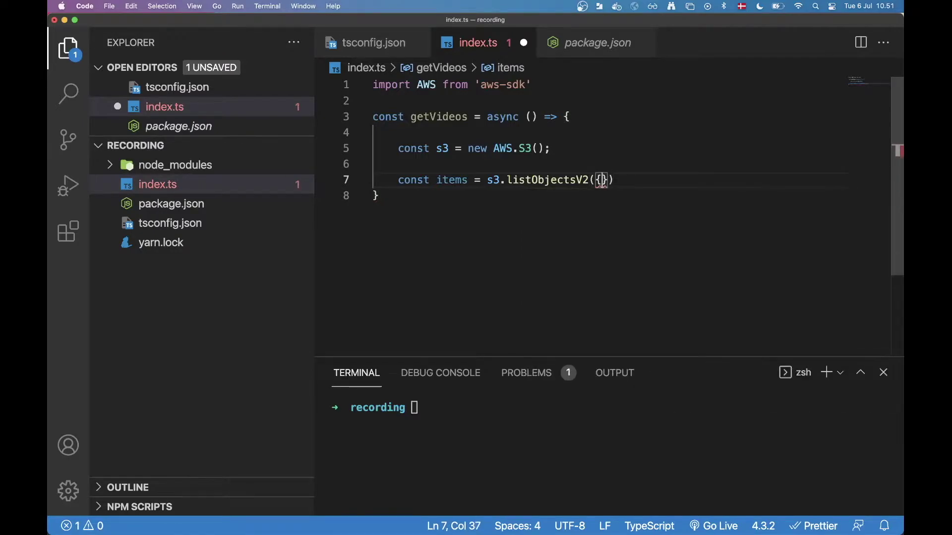
{"action": "key", "text": "Return"}
{"action": "type", "text": "B"}
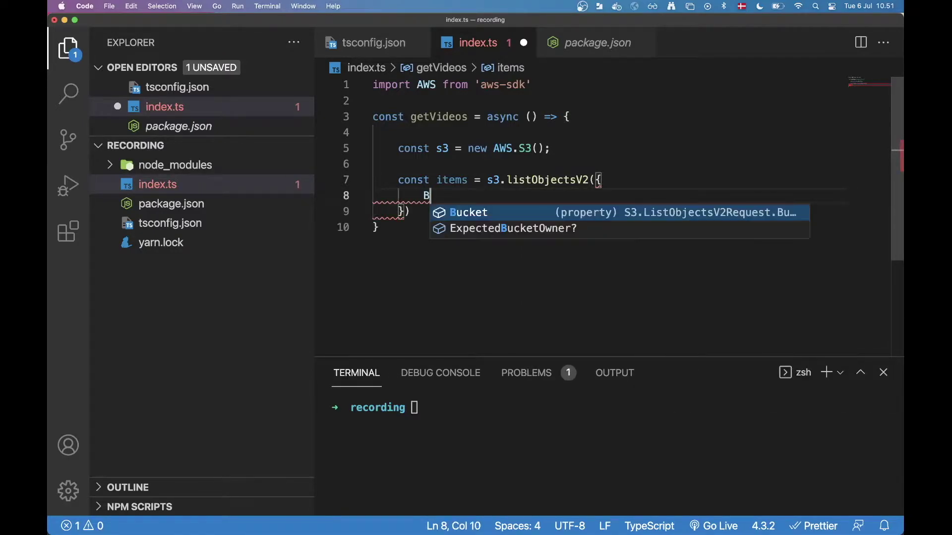
{"action": "type", "text": "ycje"}
{"action": "key", "text": "BackSpace"}
{"action": "key", "text": "BackSpace"}
{"action": "key", "text": "BackSpace"}
{"action": "type", "text": "uck"}
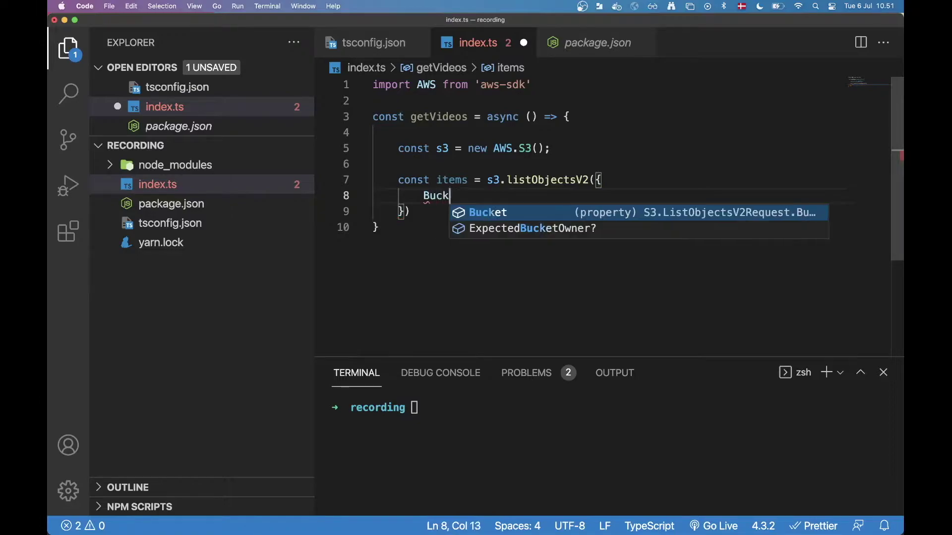
{"action": "type", "text": "et: "}
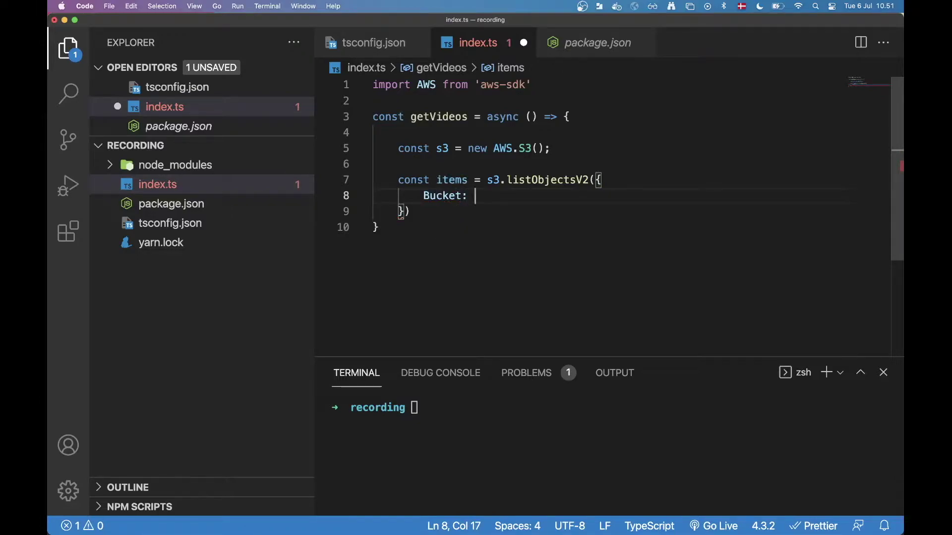
{"action": "type", "text": "\"\""}
{"action": "key", "text": "super+s"}
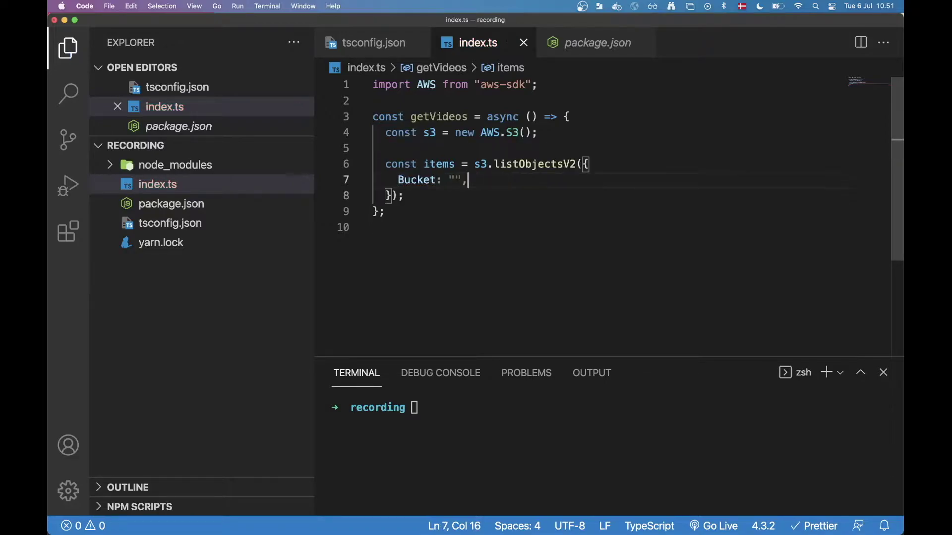
{"action": "left_click", "coordinate": [406, 194]}
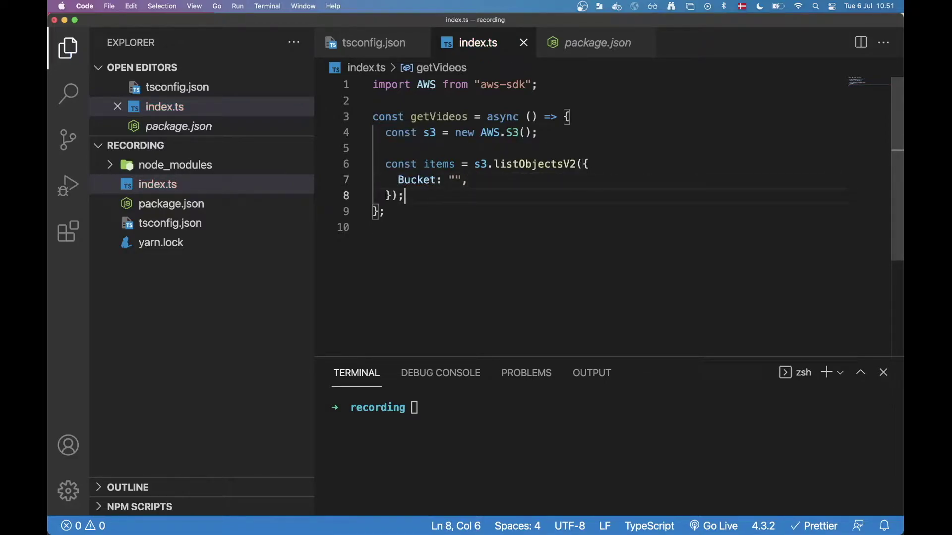
{"action": "key", "text": "Return"}
{"action": "key", "text": "Return"}
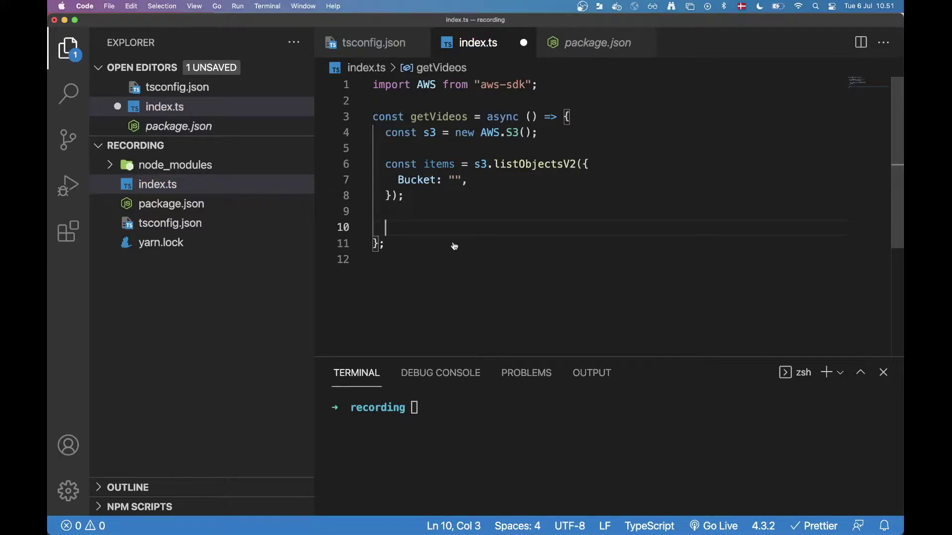
{"action": "key", "text": "super+Tab"}
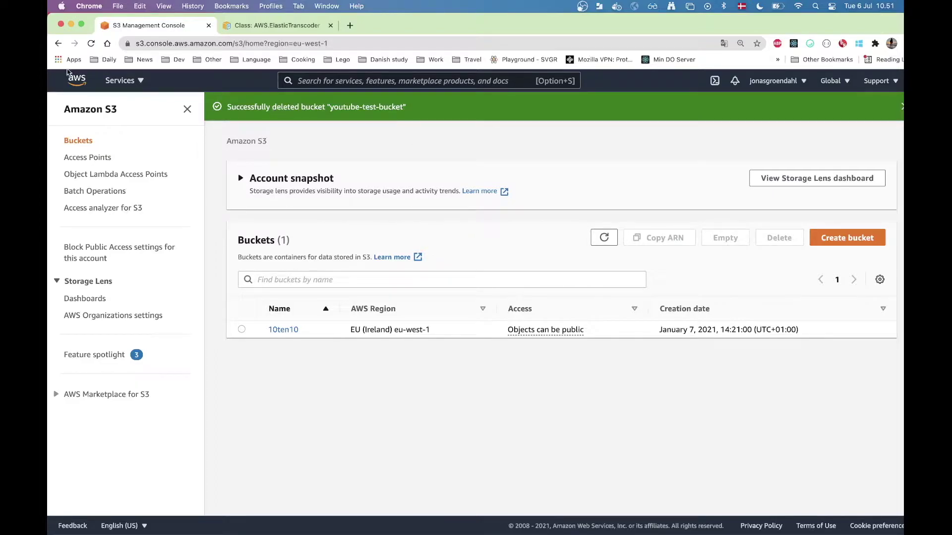
- Return to the S3 buckets page via a reload and the services search
{"action": "left_click", "coordinate": [92, 44]}
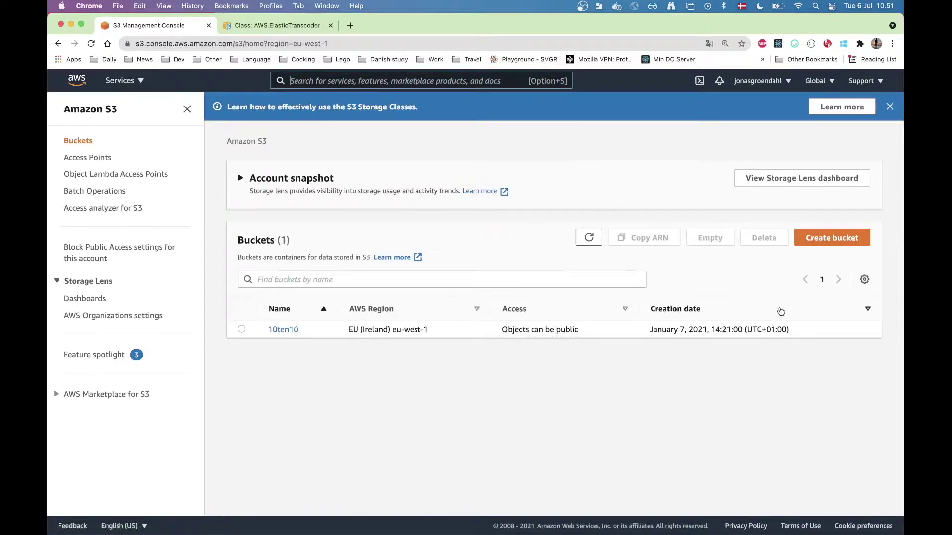
{"action": "left_click", "coordinate": [115, 80]}
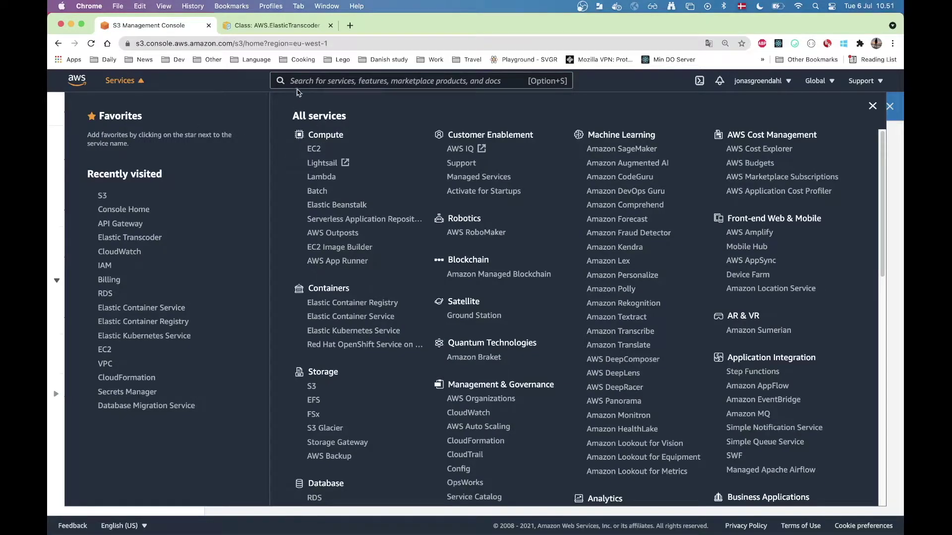
{"action": "left_click", "coordinate": [335, 80]}
{"action": "type", "text": "s3"}
{"action": "left_click", "coordinate": [560, 195]}
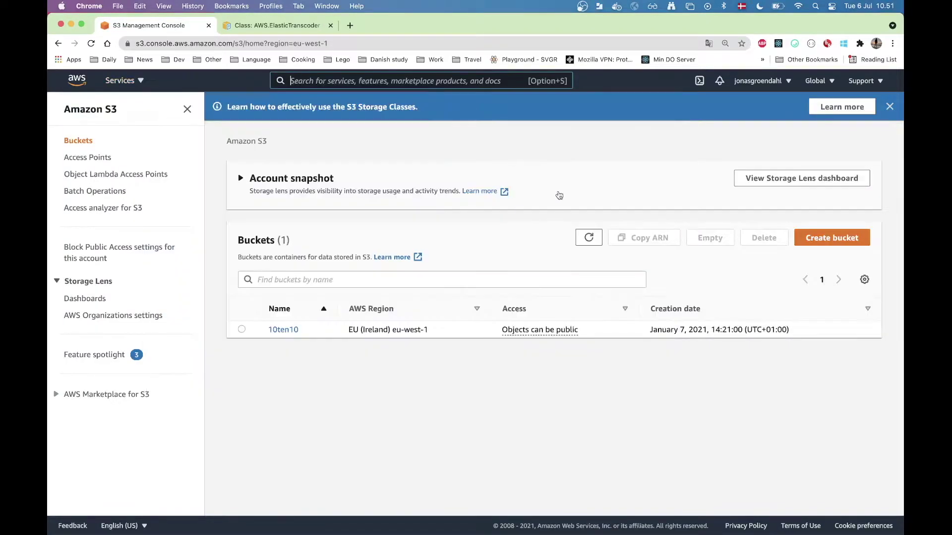
- Create the youtube-test-bucket bucket and open its empty objects page
{"action": "left_click", "coordinate": [824, 238]}
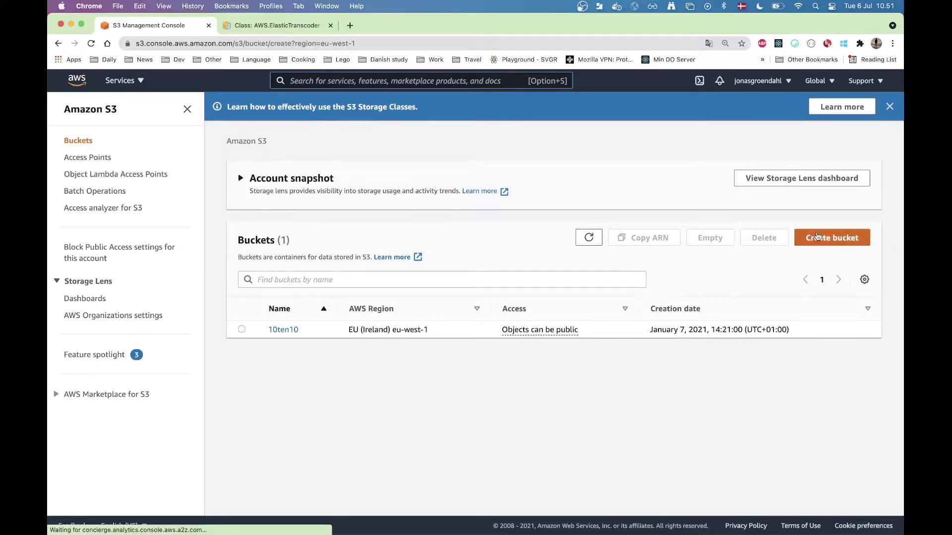
{"action": "left_click", "coordinate": [234, 244]}
{"action": "type", "text": "y"}
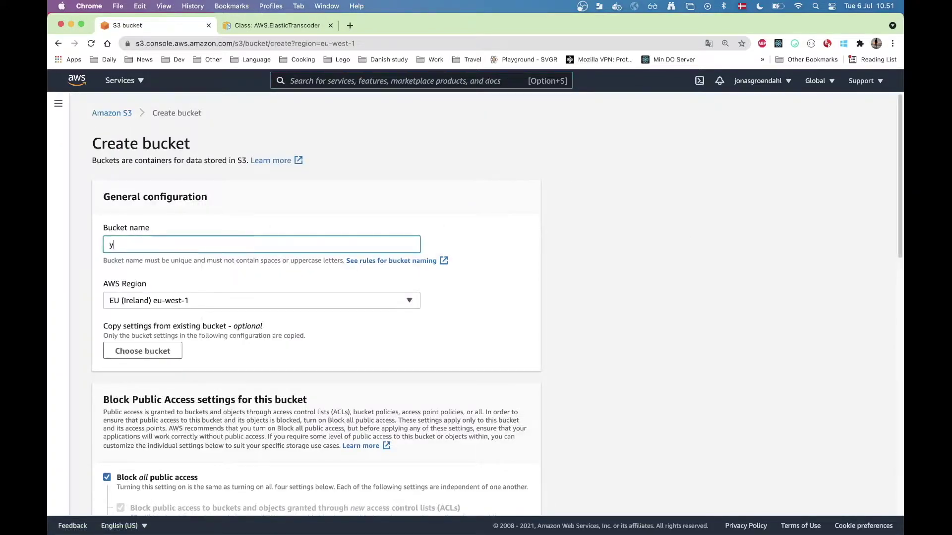
{"action": "type", "text": "outube-test-bucket"}
{"action": "key", "text": "super+a"}
{"action": "scroll", "coordinate": [268, 318], "scroll_direction": "down", "scroll_amount": 5}
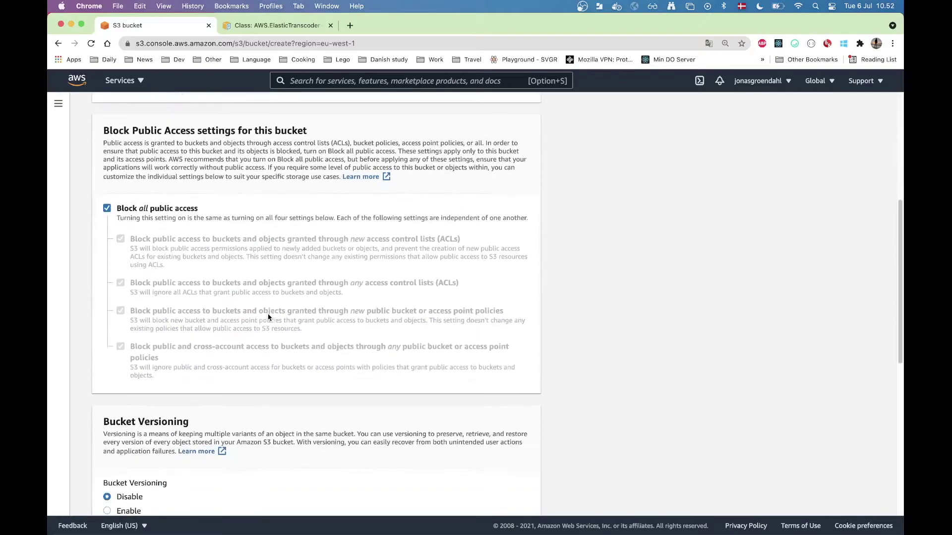
{"action": "scroll", "coordinate": [269, 318], "scroll_direction": "down", "scroll_amount": 5}
{"action": "left_click", "coordinate": [502, 496]}
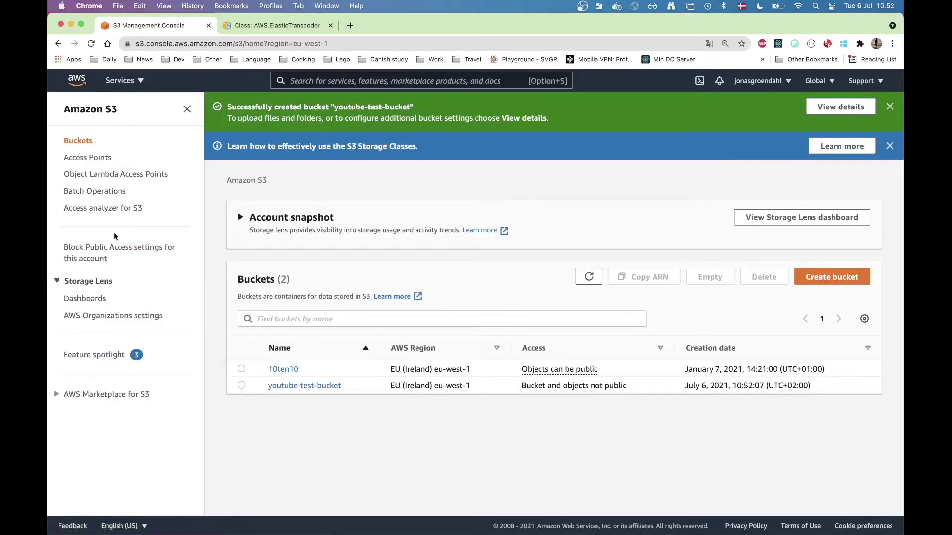
{"action": "left_click", "coordinate": [293, 386]}
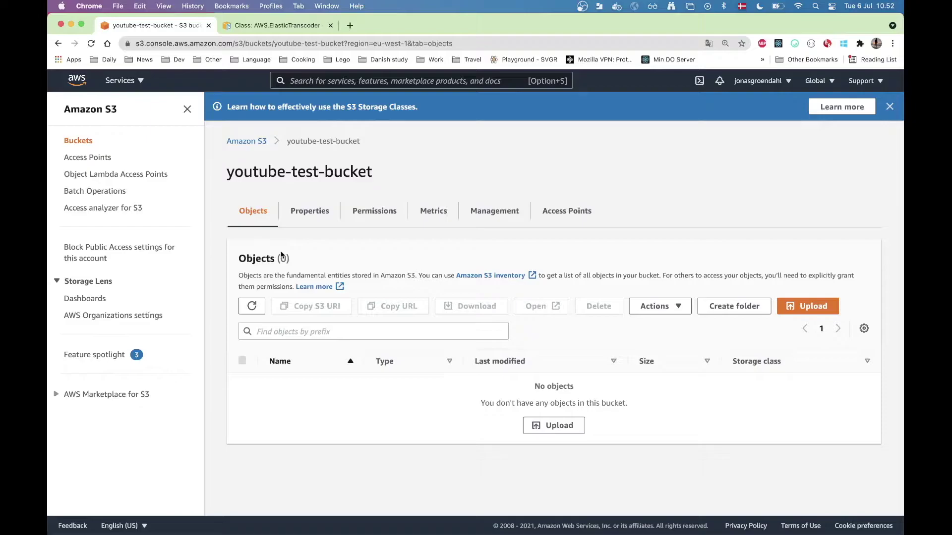
{"action": "key", "text": "super+Tab"}
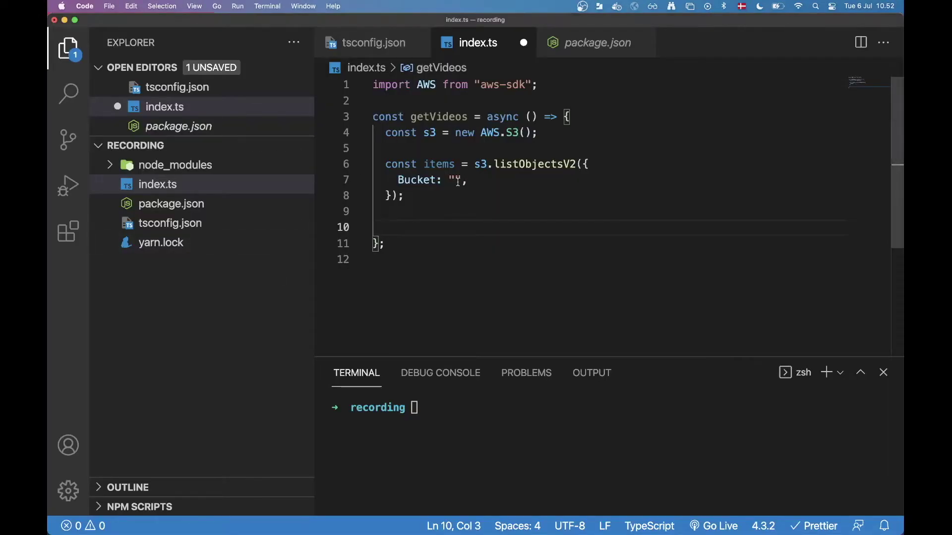
{"action": "type", "text": "youtube-test-bucket"}
- Reference items and chain .promise() onto the listObjectsV2 call, dropping its semicolon
{"action": "left_click", "coordinate": [457, 229]}
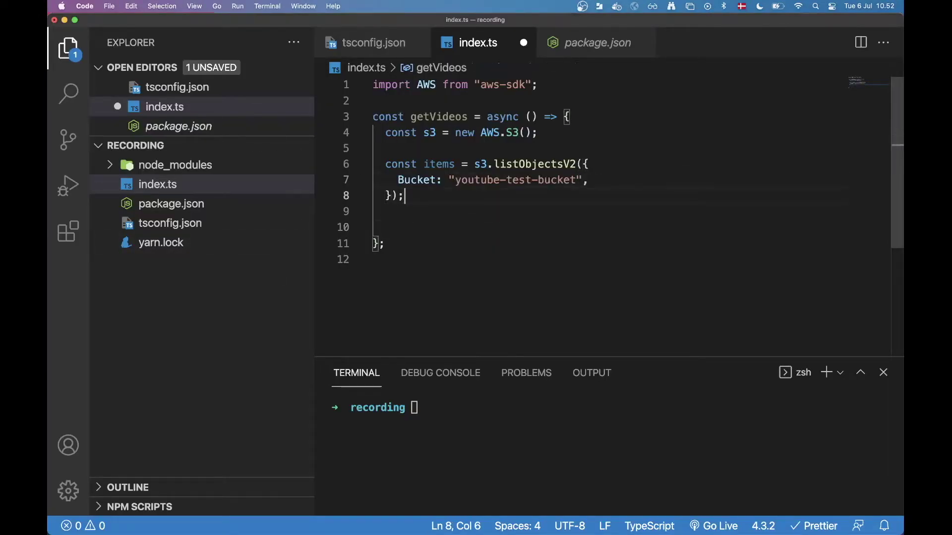
{"action": "key", "text": "Return"}
{"action": "key", "text": "Return"}
{"action": "type", "text": "if"}
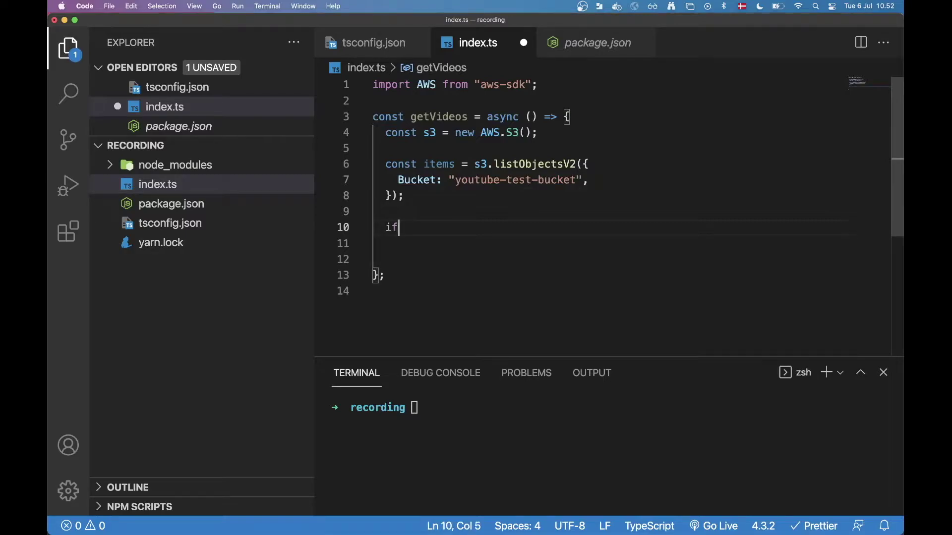
{"action": "type", "text": "(items"}
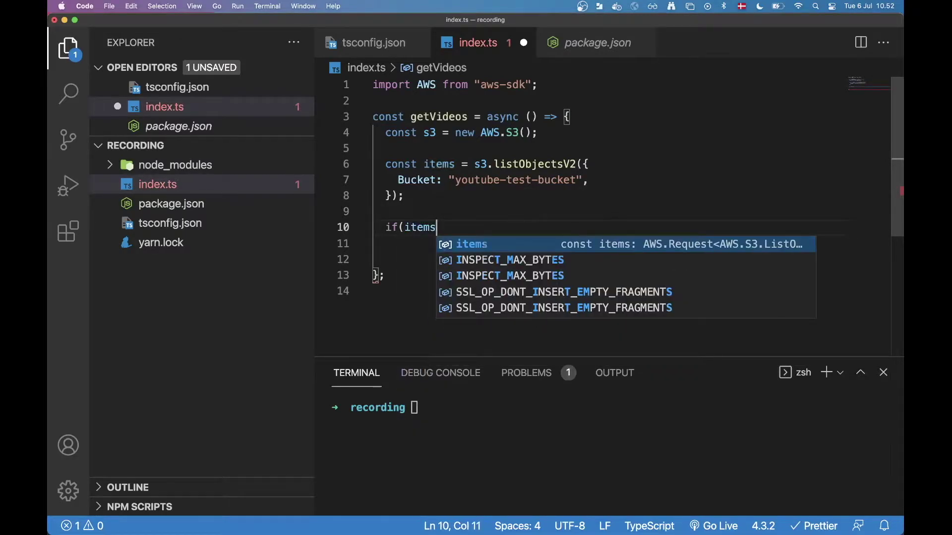
{"action": "type", "text": "."}
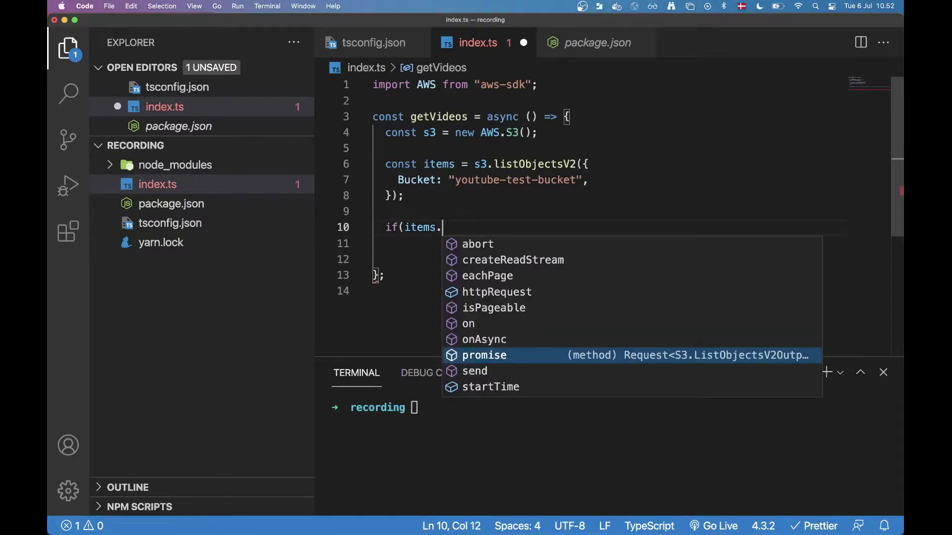
{"action": "type", "text": "c"}
{"action": "key", "text": "BackSpace"}
{"action": "key", "text": "Escape"}
{"action": "left_click", "coordinate": [404, 196]}
{"action": "key", "text": "BackSpace"}
{"action": "type", "text": "-å"}
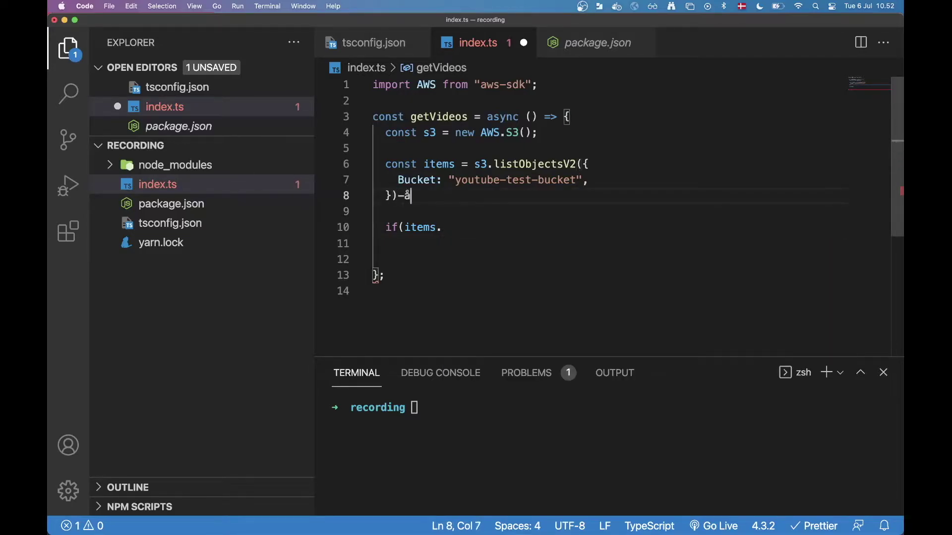
{"action": "key", "text": "BackSpace"}
{"action": "key", "text": "BackSpace"}
{"action": "type", "text": ".pr"}
{"action": "key", "text": "Tab"}
{"action": "type", "text": "();"}
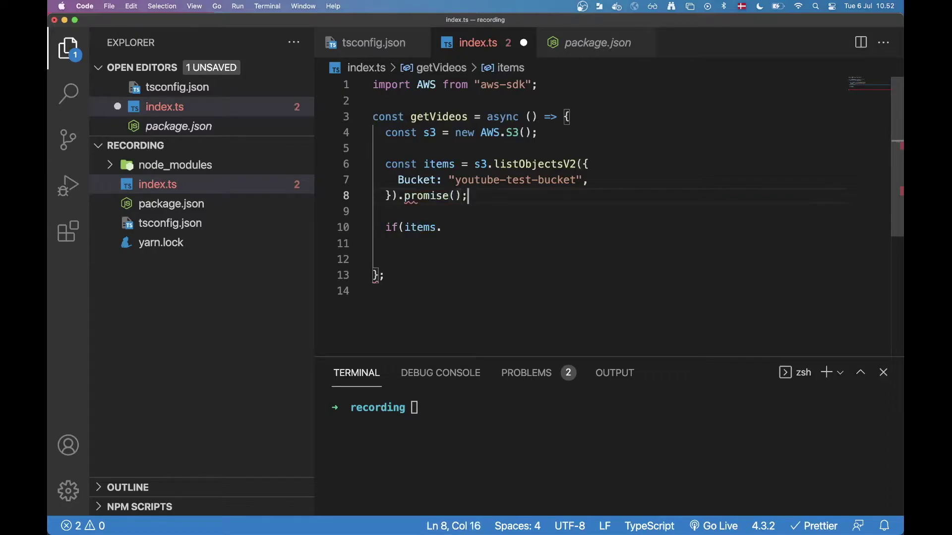
{"action": "left_click", "coordinate": [474, 164]}
{"action": "type", "text": "awai"}
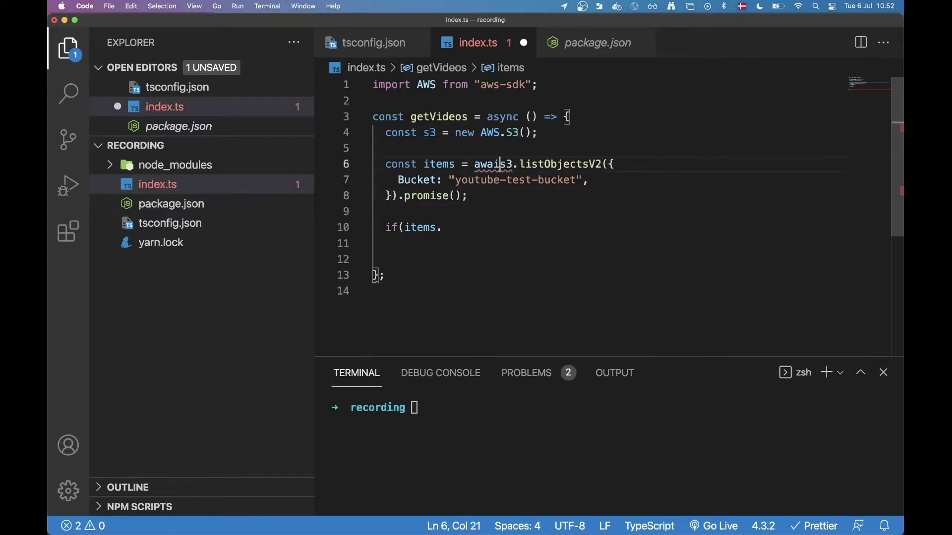
{"action": "type", "text": "t"}
- Remove the unfinished if statement and save index.ts to reformat it
{"action": "left_click", "coordinate": [447, 227]}
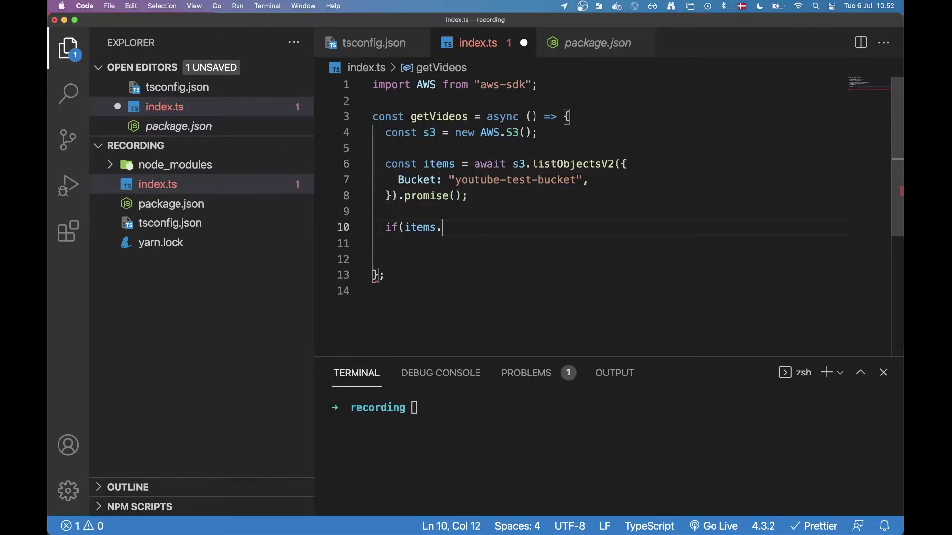
{"action": "key", "text": "shift+Home"}
{"action": "key", "text": "BackSpace"}
{"action": "key", "text": "super+s"}
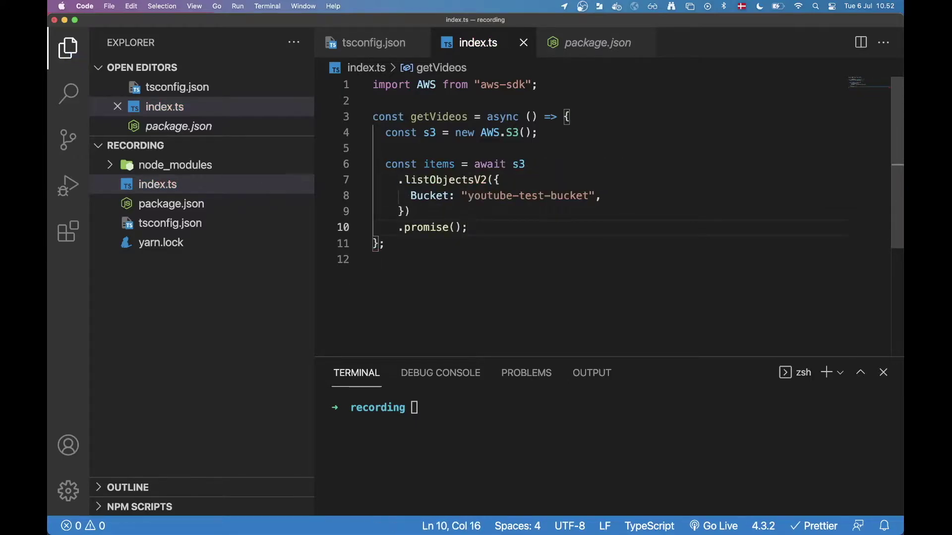
{"action": "key", "text": "Return"}
{"action": "type", "text": "if"}
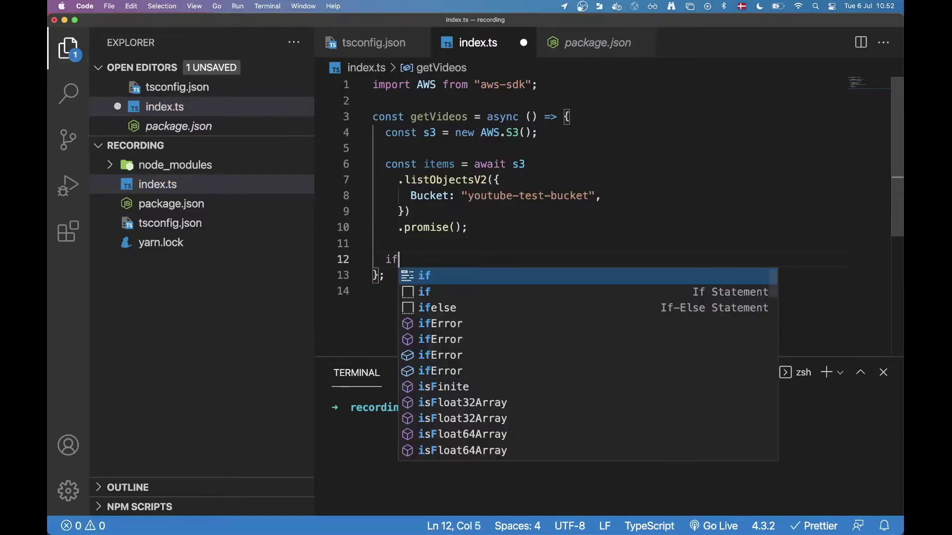
{"action": "type", "text": "(items.C"}
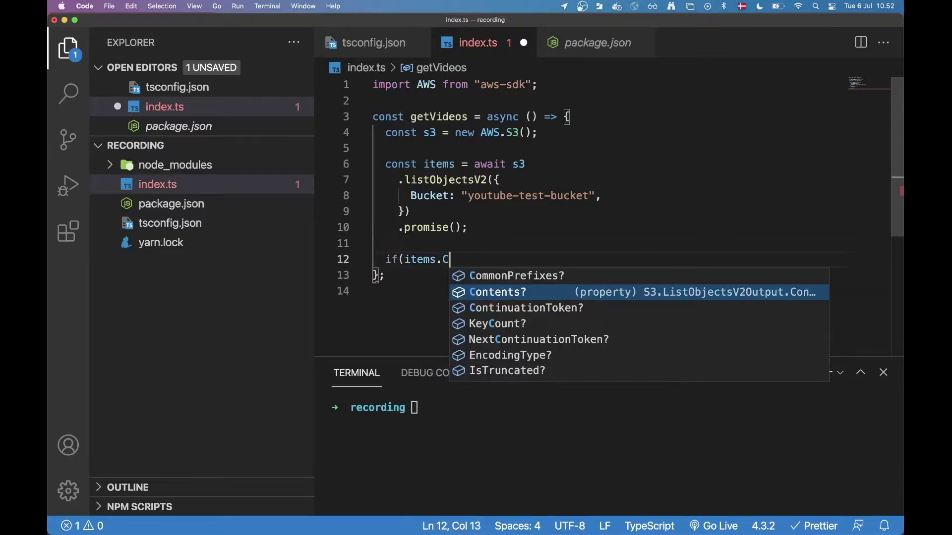
- Add an if (items.Contents) block returning items.Contents.map((content) => content.Key)
{"action": "key", "text": "Tab"}
{"action": "type", "text": ") {"}
{"action": "key", "text": "Return"}
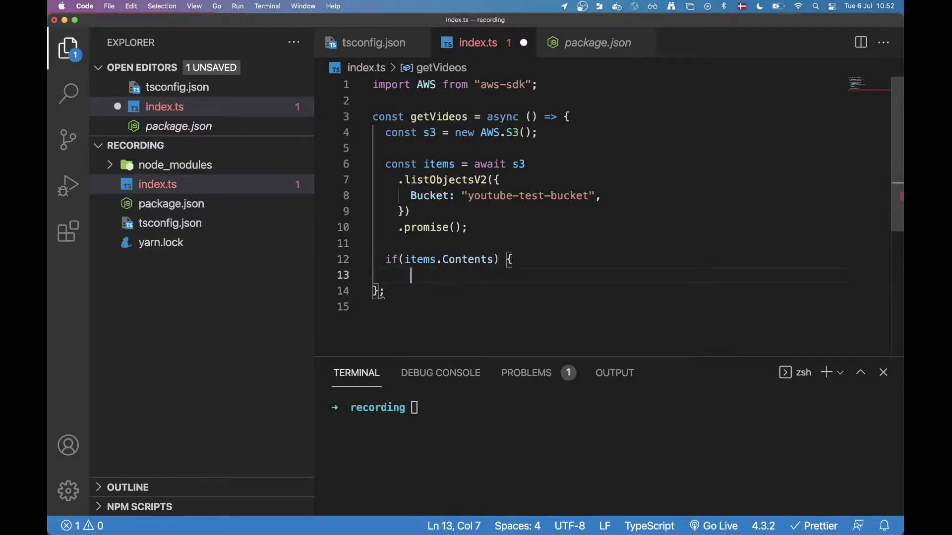
{"action": "key", "text": "Return"}
{"action": "type", "text": "}"}
{"action": "key", "text": "Up"}
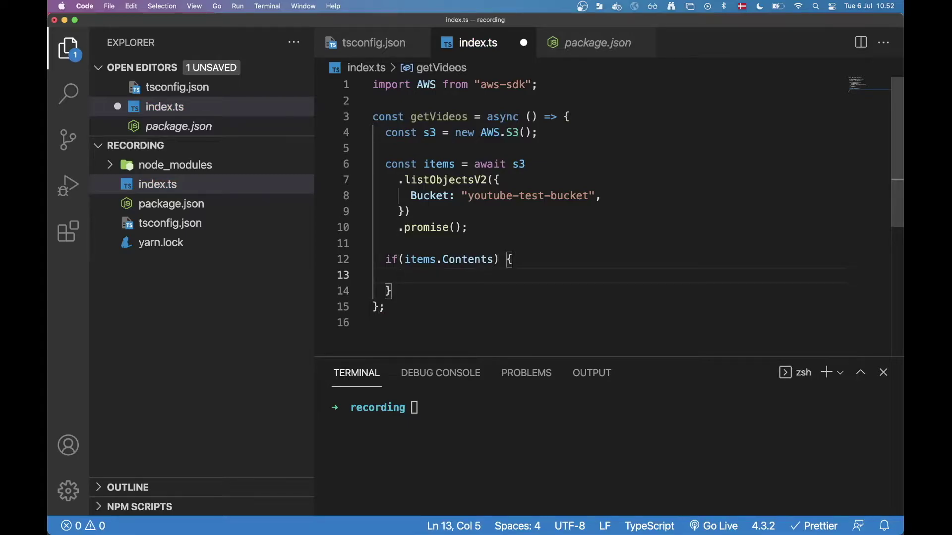
{"action": "key", "text": "Return"}
{"action": "type", "text": "retu"}
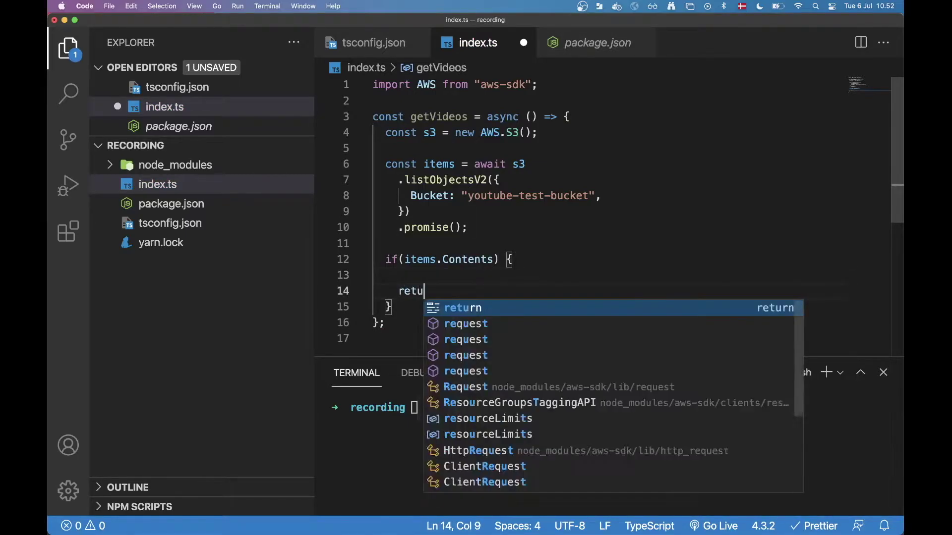
{"action": "type", "text": "rn ite"}
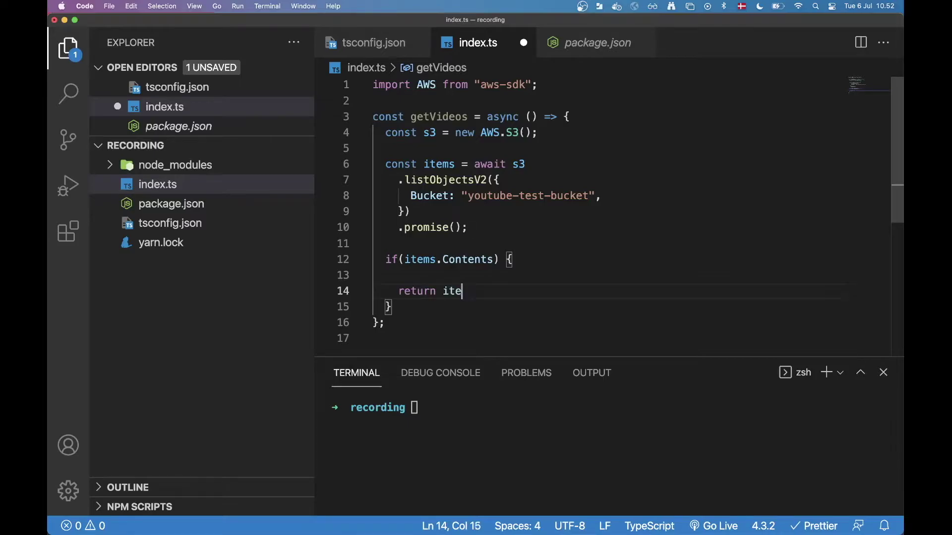
{"action": "type", "text": "ms.C"}
{"action": "key", "text": "Tab"}
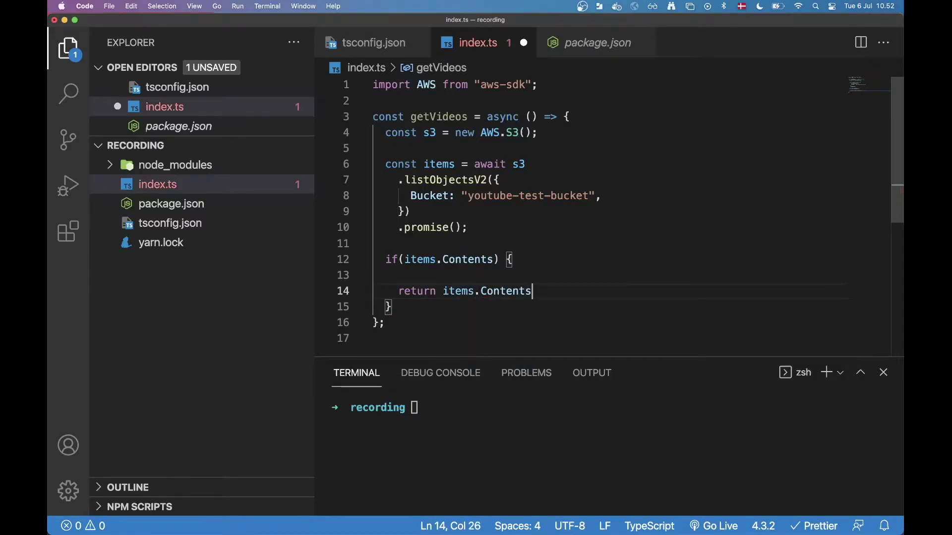
{"action": "type", "text": ".map("}
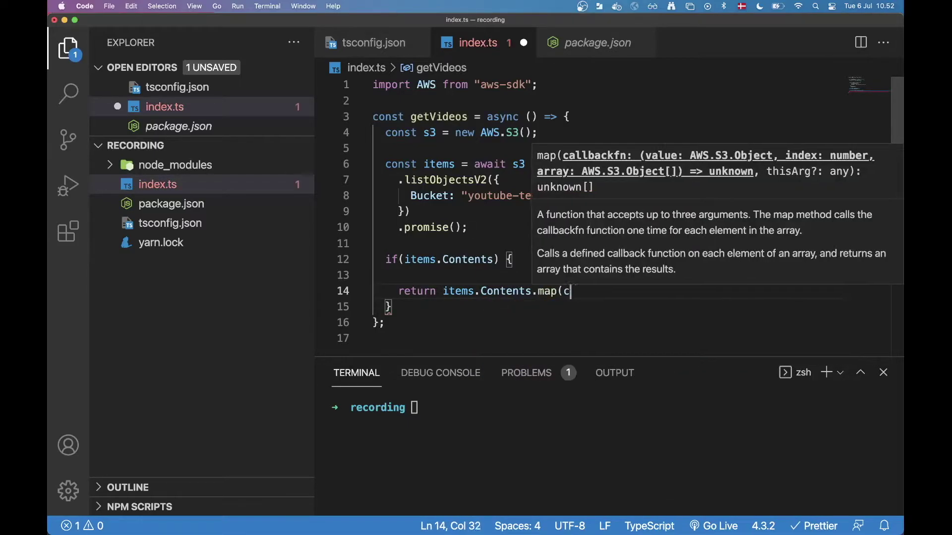
{"action": "type", "text": "content => cocntent"}
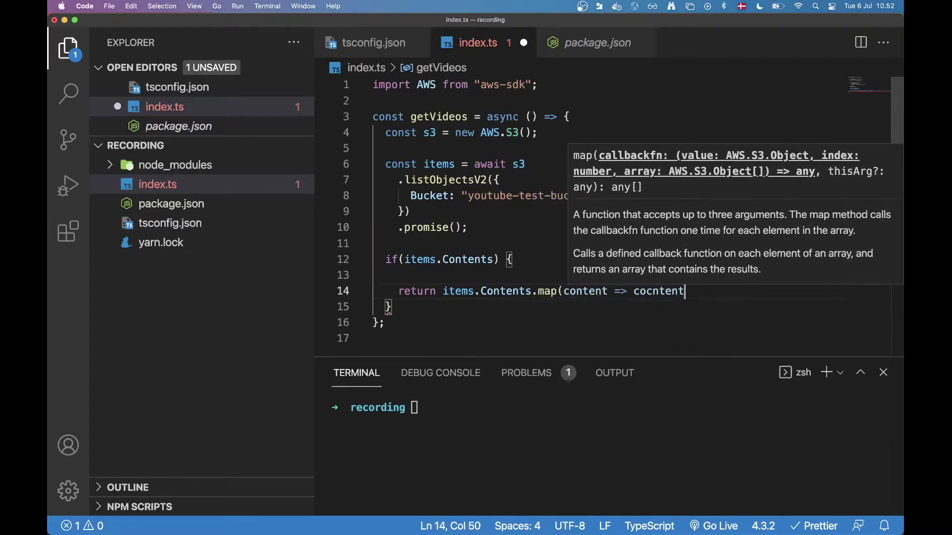
{"action": "key", "text": "BackSpace"}
{"action": "key", "text": "BackSpace"}
{"action": "key", "text": "BackSpace"}
{"action": "key", "text": "BackSpace"}
{"action": "key", "text": "BackSpace"}
{"action": "key", "text": "BackSpace"}
{"action": "type", "text": "ntent."}
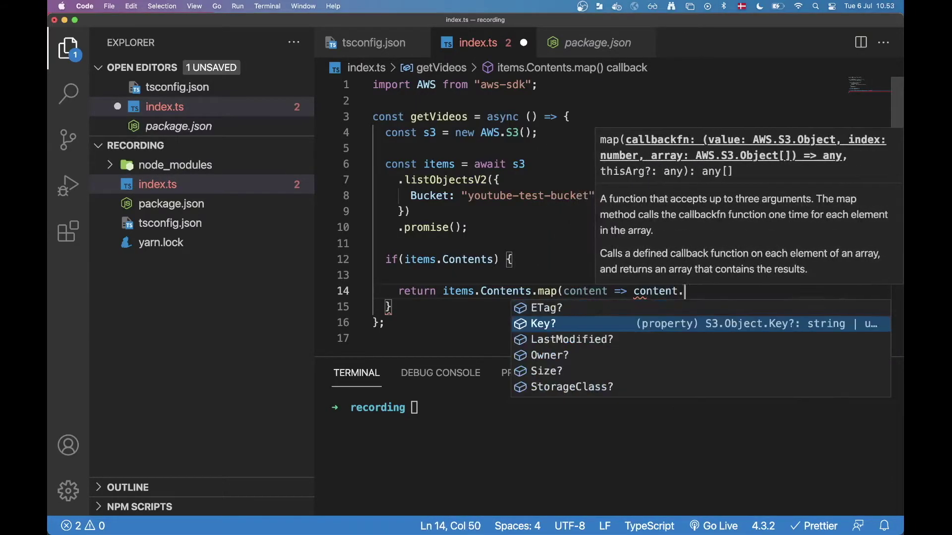
{"action": "type", "text": "KEy)"}
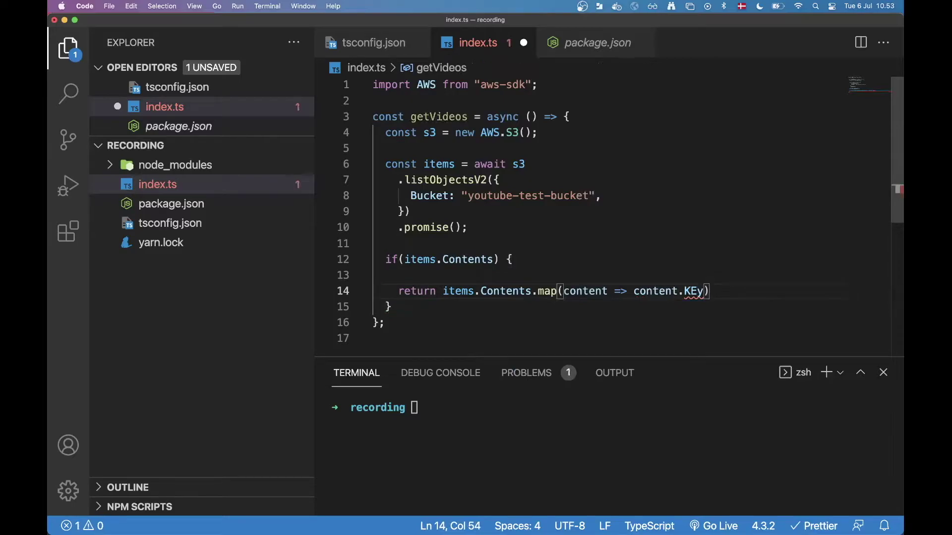
{"action": "key", "text": "BackSpace"}
{"action": "key", "text": "BackSpace"}
{"action": "key", "text": "BackSpace"}
{"action": "type", "text": "ey);"}
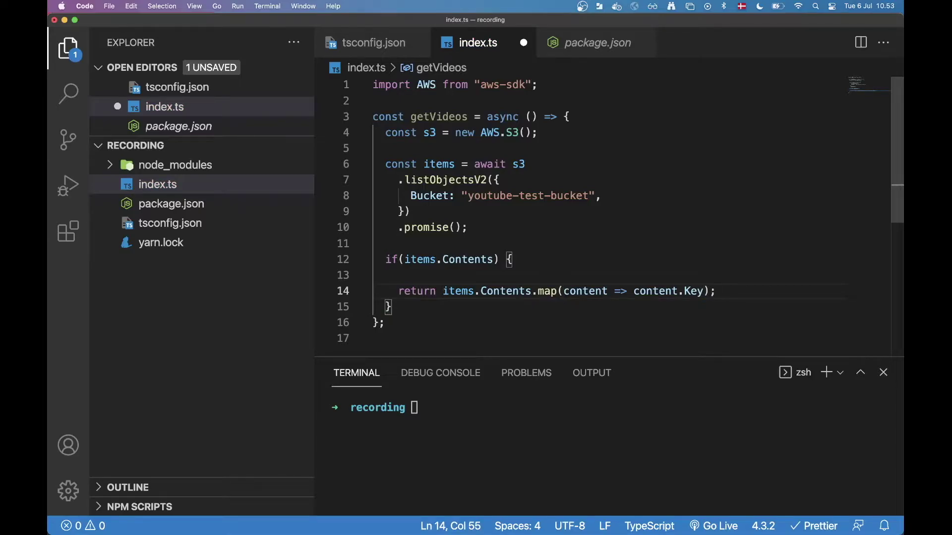
- Tidy the return line, save index.ts, and add blank lines after the if block
{"action": "key", "text": "Left"}
{"action": "key", "text": "Left"}
{"action": "key", "text": "alt+shift+Left"}
{"action": "key", "text": "alt+shift+Left"}
{"action": "key", "text": "alt+shift+Left"}
{"action": "key", "text": "Right"}
{"action": "key", "text": "Right"}
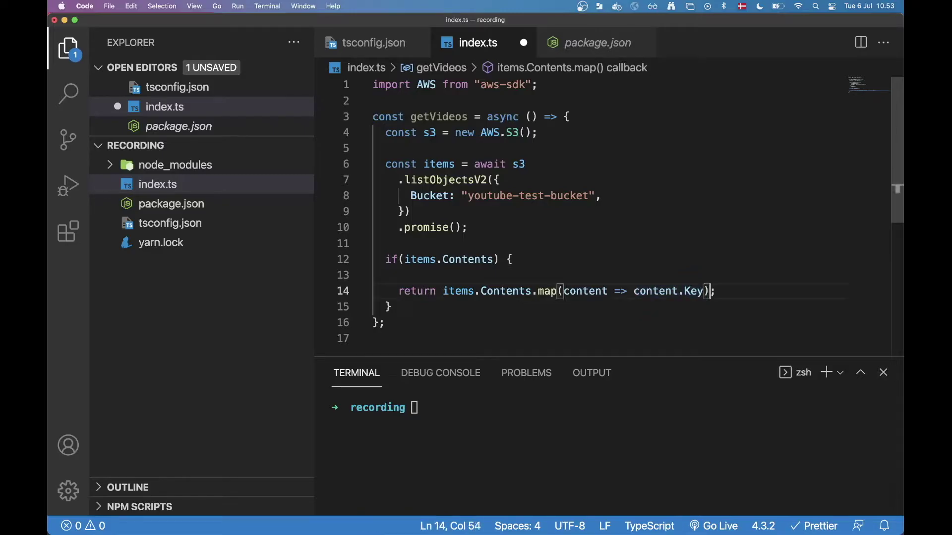
{"action": "key", "text": "Right"}
{"action": "key", "text": "super+s"}
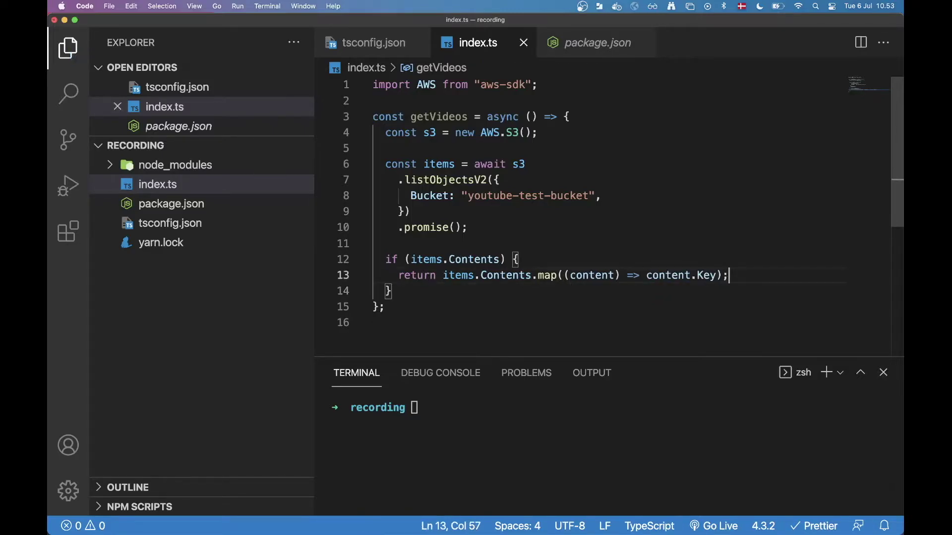
{"action": "key", "text": "Down"}
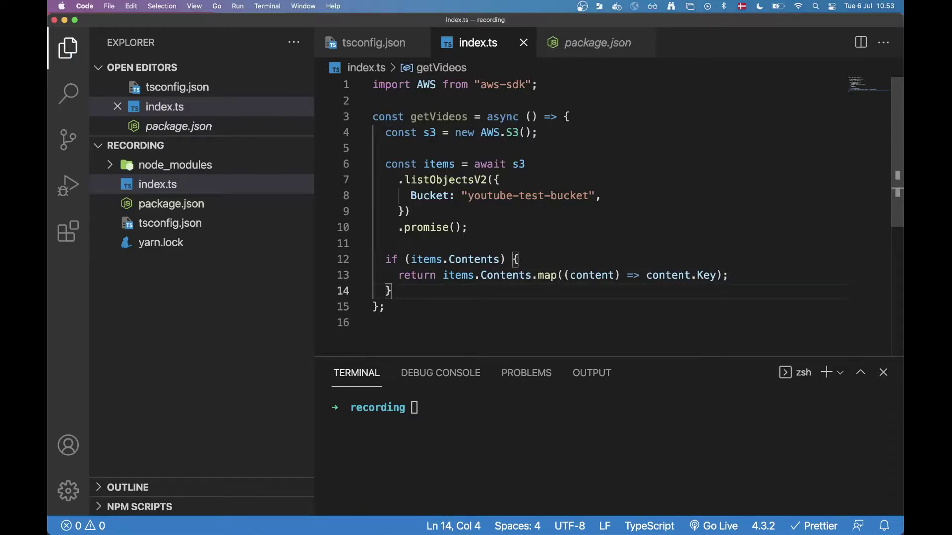
{"action": "key", "text": "Return"}
{"action": "key", "text": "Return"}
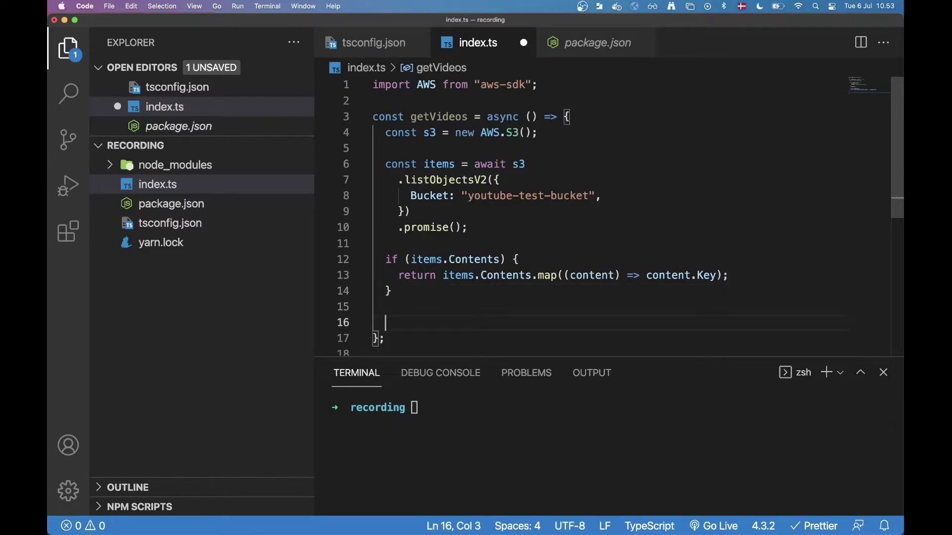
{"action": "type", "text": "throw "}
{"action": "type", "text": "new Error("}
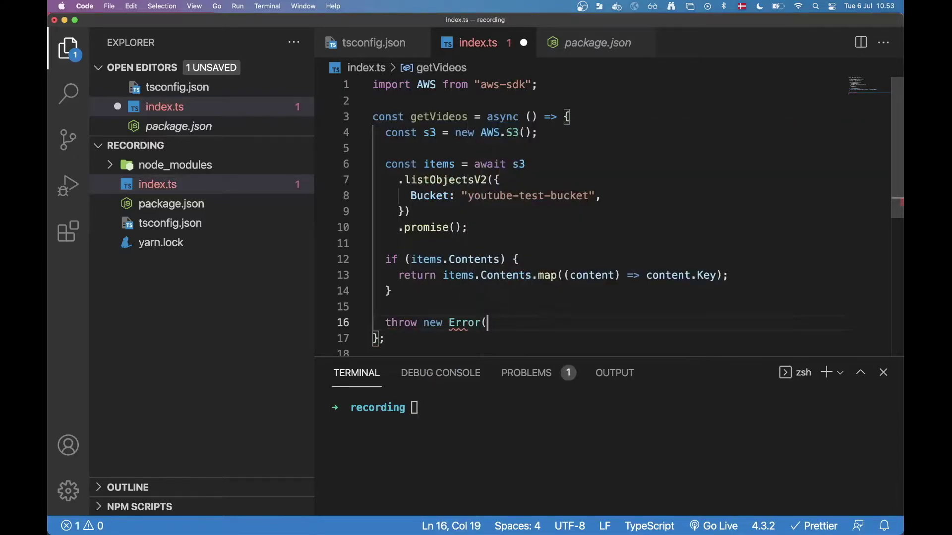
{"action": "type", "text": "'NO"}
- Add throw new Error('No contents') after the if block and save
{"action": "key", "text": "BackSpace"}
{"action": "key", "text": "BackSpace"}
{"action": "type", "text": "o"}
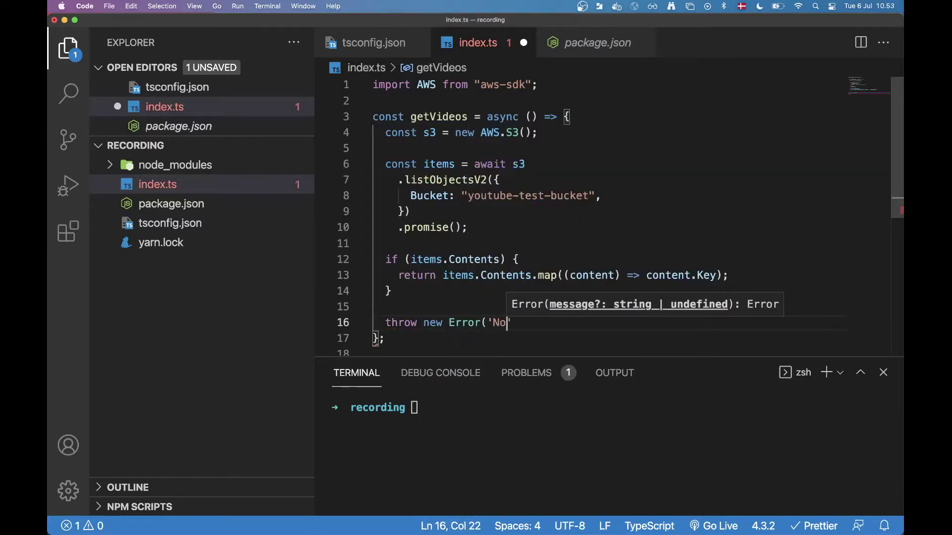
{"action": "type", "text": " contents');"}
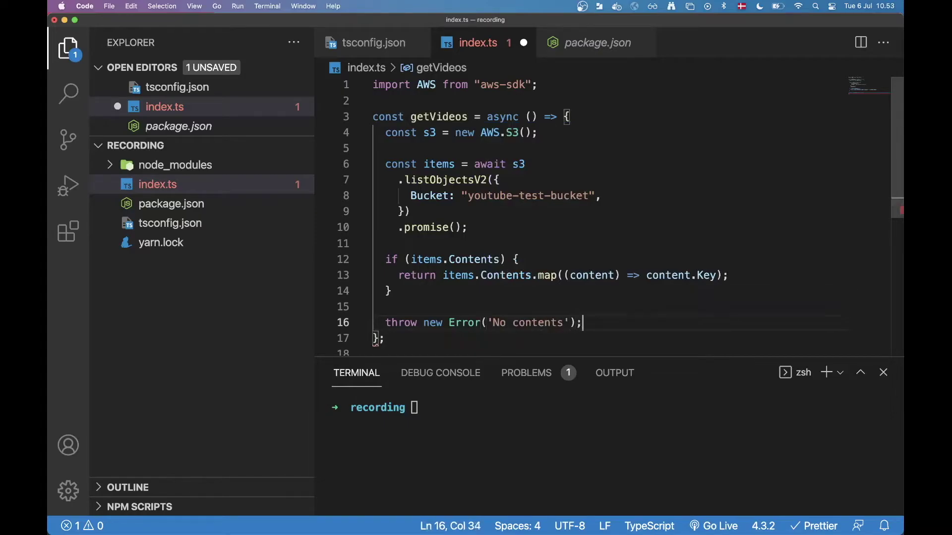
{"action": "key", "text": "super+s"}
{"action": "left_click", "coordinate": [668, 287]}
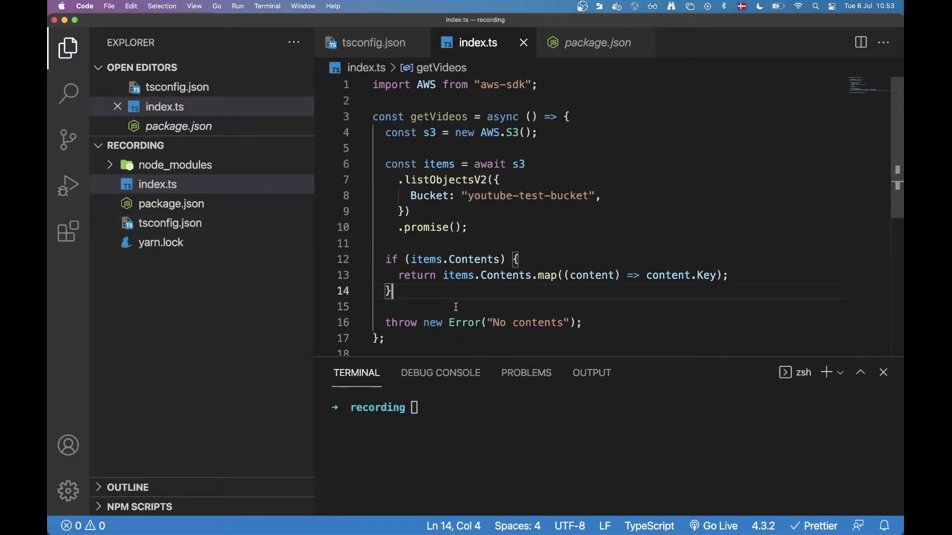
- Run Developer: Reload Window, shrink the terminal, and dismiss the Copilot waitlist notice
{"action": "key", "text": "super+shift+p"}
{"action": "type", "text": "Re"}
{"action": "key", "text": "Return"}
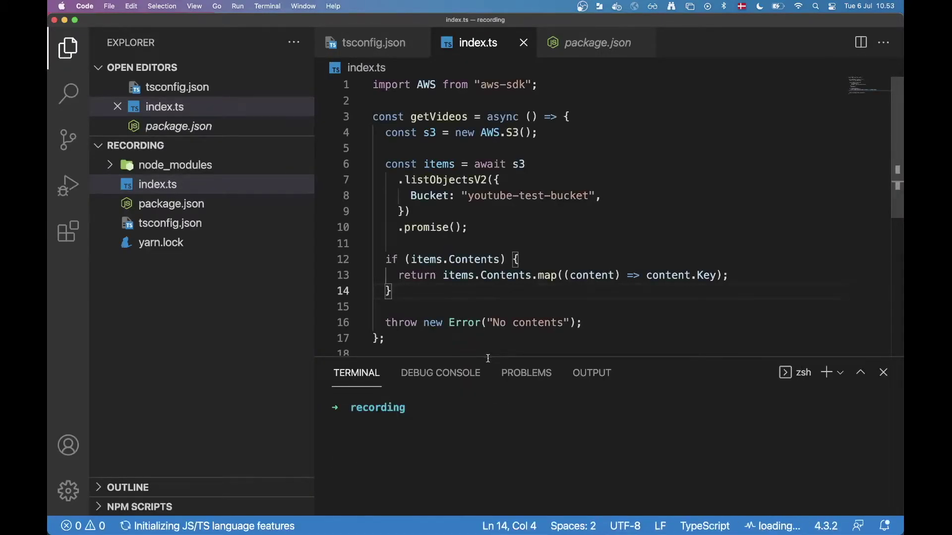
{"action": "left_click_drag", "start_coordinate": [492, 357], "coordinate": [491, 378]}
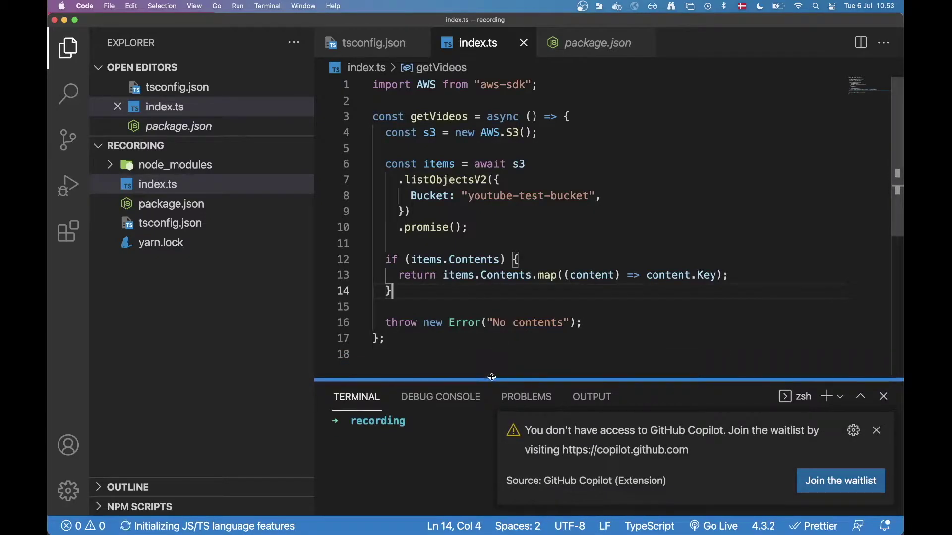
{"action": "left_click", "coordinate": [877, 432]}
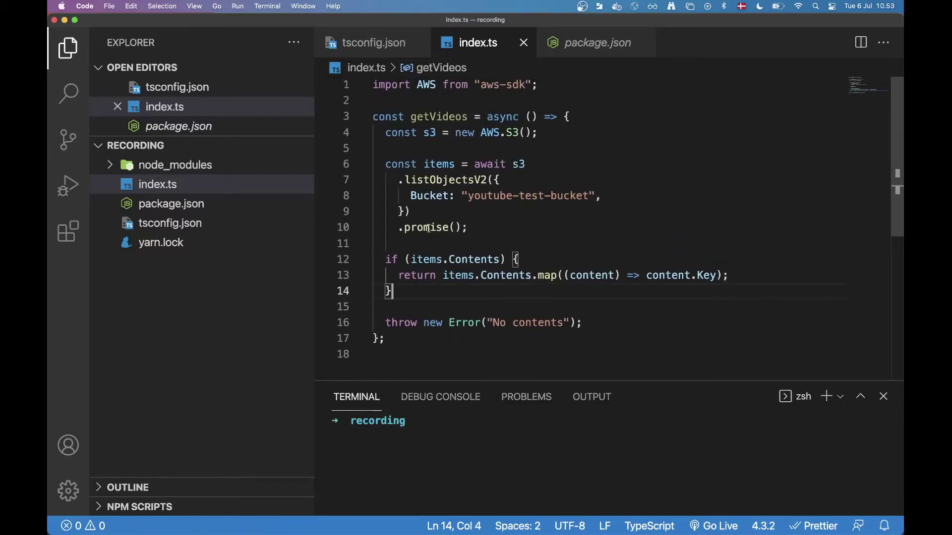
- Create an empty .env file in the recording project
{"action": "mouse_move", "coordinate": [201, 146]}
{"action": "left_click", "coordinate": [407, 339]}
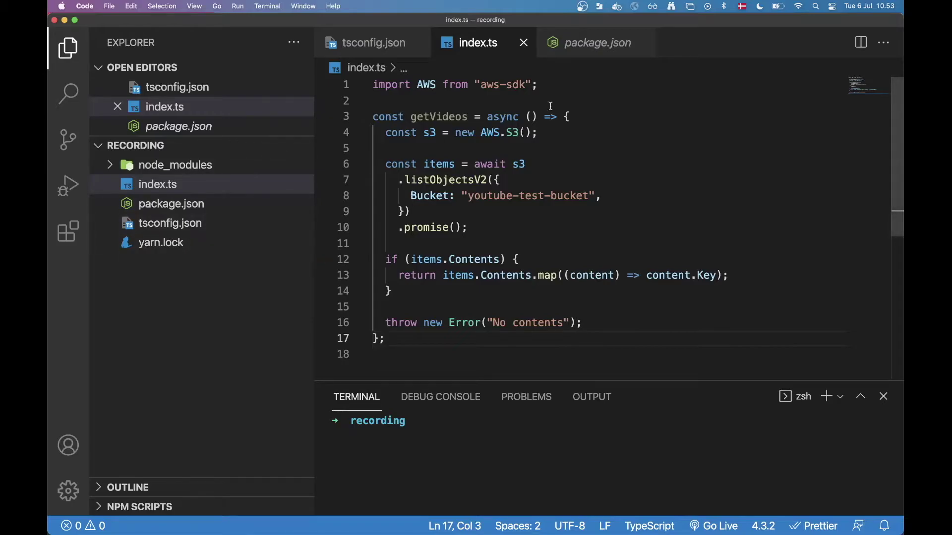
{"action": "left_click", "coordinate": [577, 95]}
{"action": "left_click", "coordinate": [517, 210]}
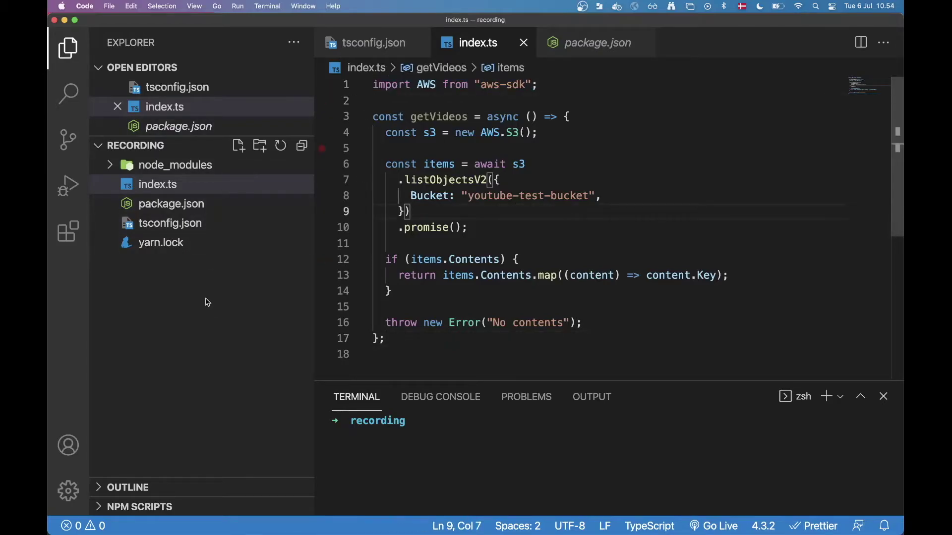
{"action": "right_click", "coordinate": [152, 303]}
{"action": "left_click", "coordinate": [174, 306]}
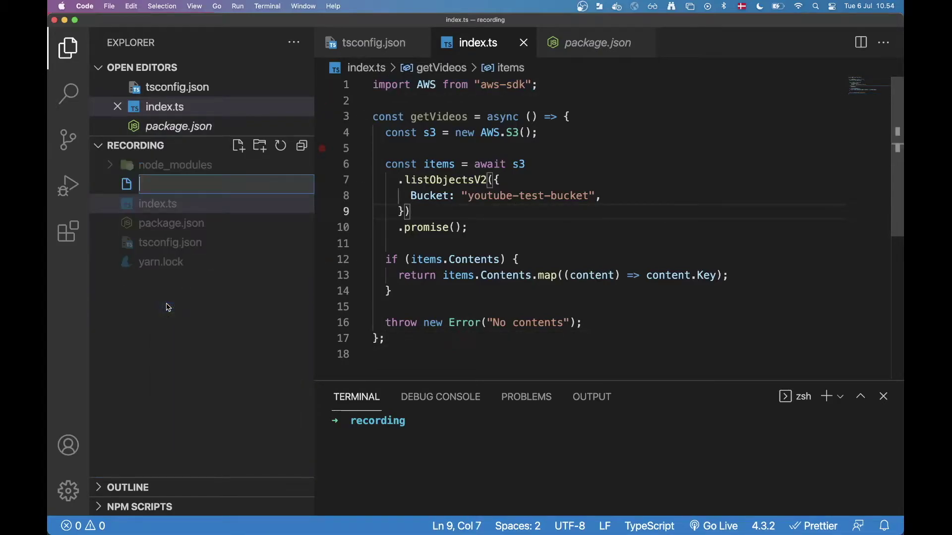
{"action": "type", "text": "-e"}
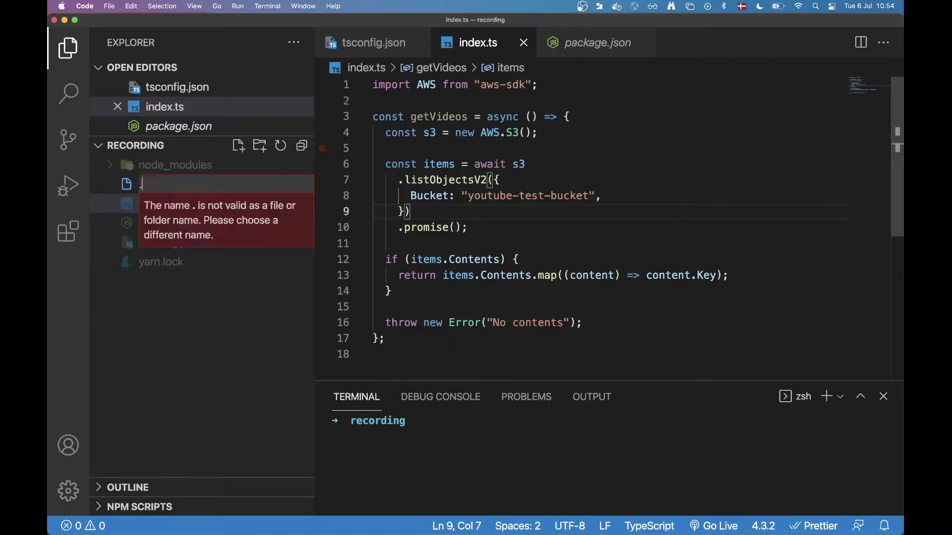
{"action": "type", "text": "nv"}
{"action": "key", "text": "Return"}
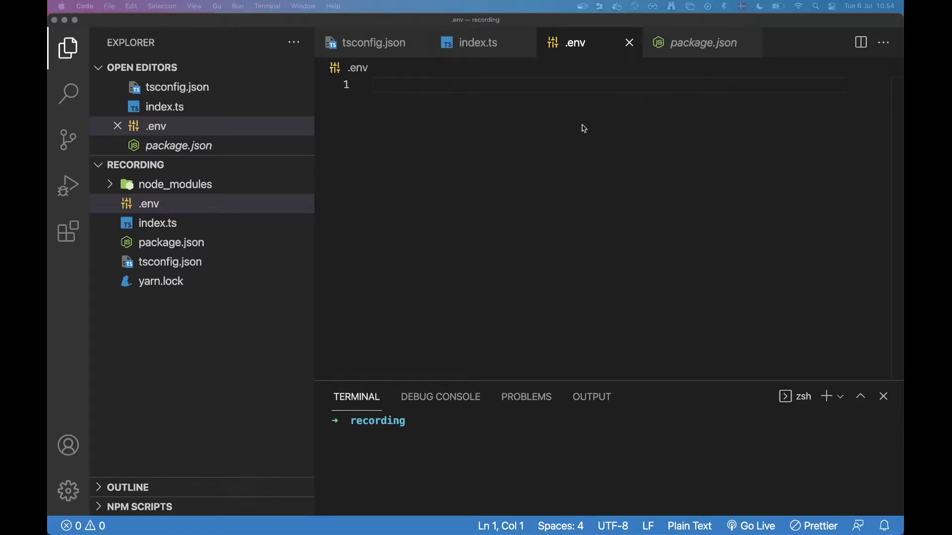
- Return to index.ts and place the cursor on line 7
{"action": "left_click", "coordinate": [475, 166]}
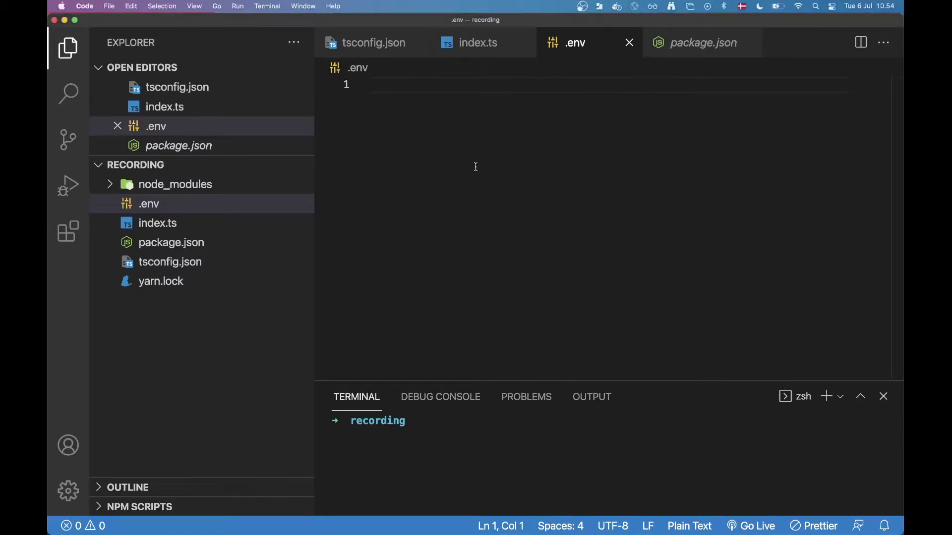
{"action": "left_click", "coordinate": [478, 43]}
{"action": "left_click", "coordinate": [499, 180]}
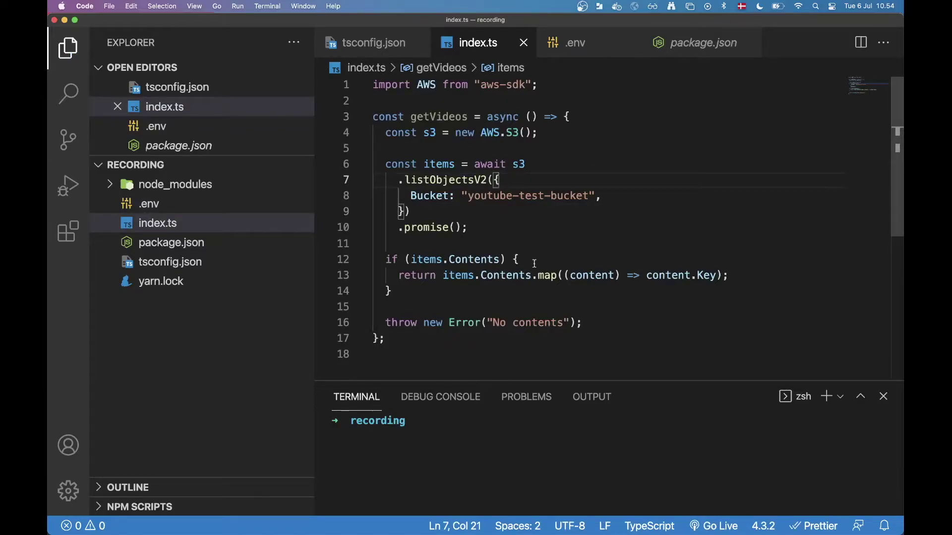
- Add a second import line to index.ts: `import { config } from "dotenv"`
{"action": "key", "text": "Up"}
{"action": "key", "text": "Up"}
{"action": "key", "text": "Up"}
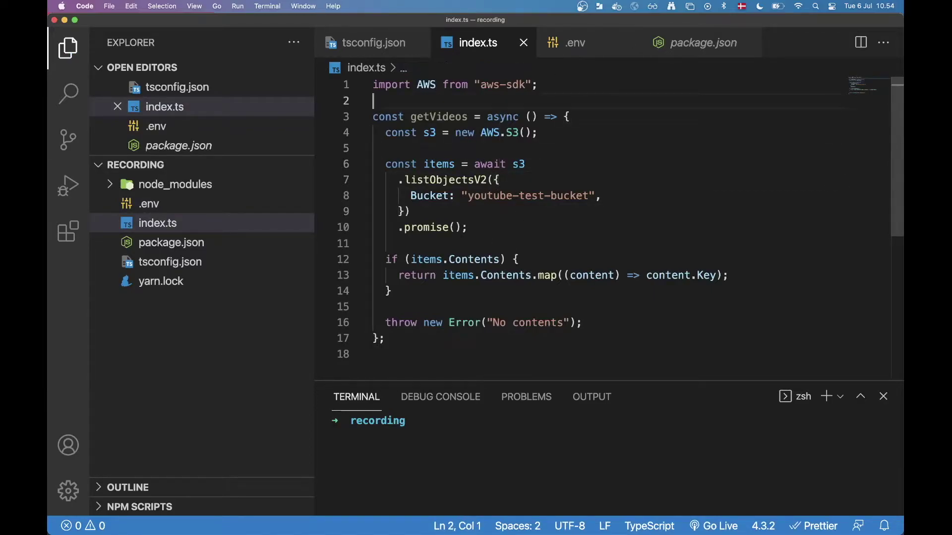
{"action": "key", "text": "Return"}
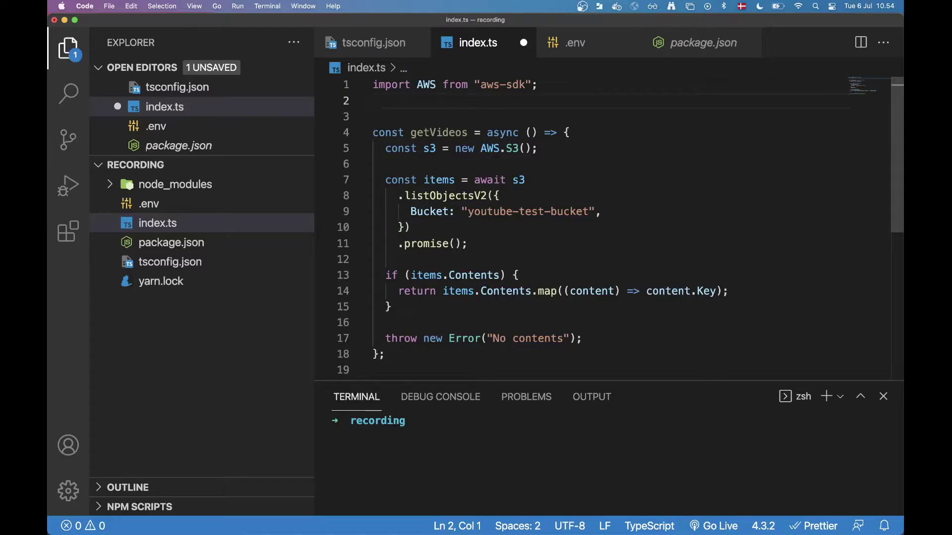
{"action": "type", "text": "im"}
{"action": "type", "text": "port "}
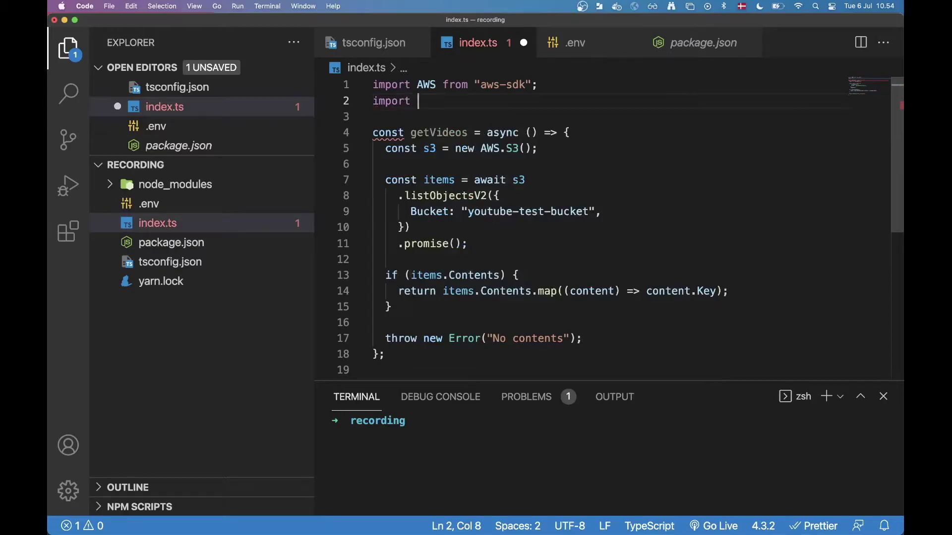
{"action": "type", "text": "{}"}
{"action": "key", "text": "BackSpace"}
{"action": "key", "text": "BackSpace"}
{"action": "type", "text": "{"}
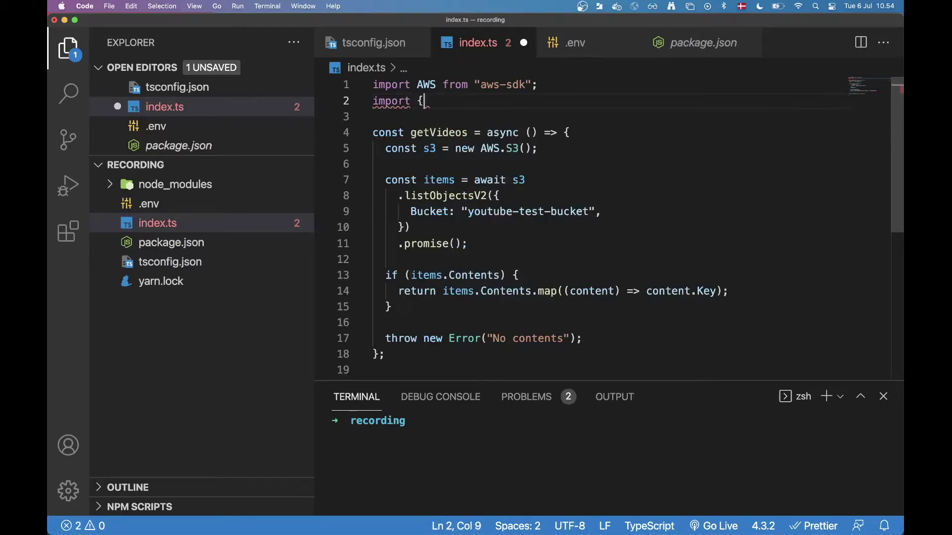
{"action": "type", "text": "} from "}
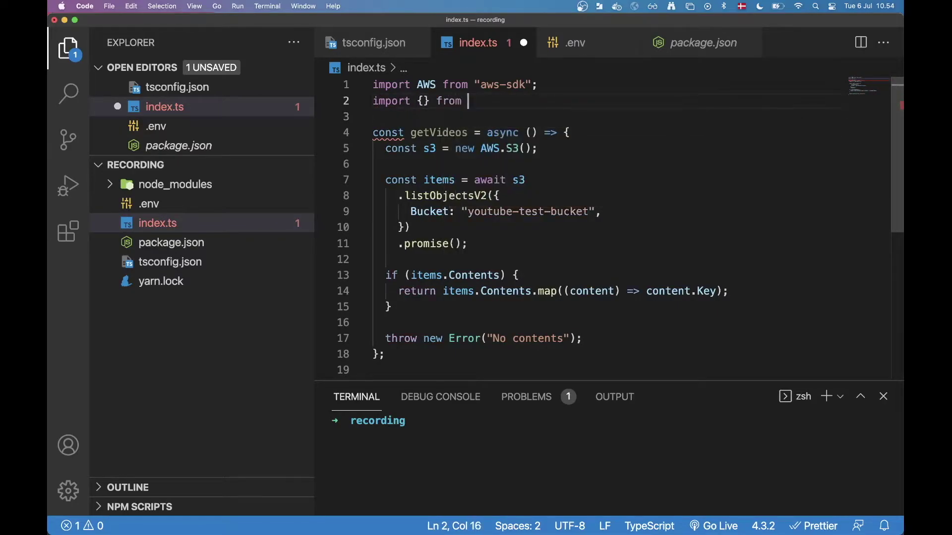
{"action": "type", "text": "\""}
{"action": "type", "text": "do"}
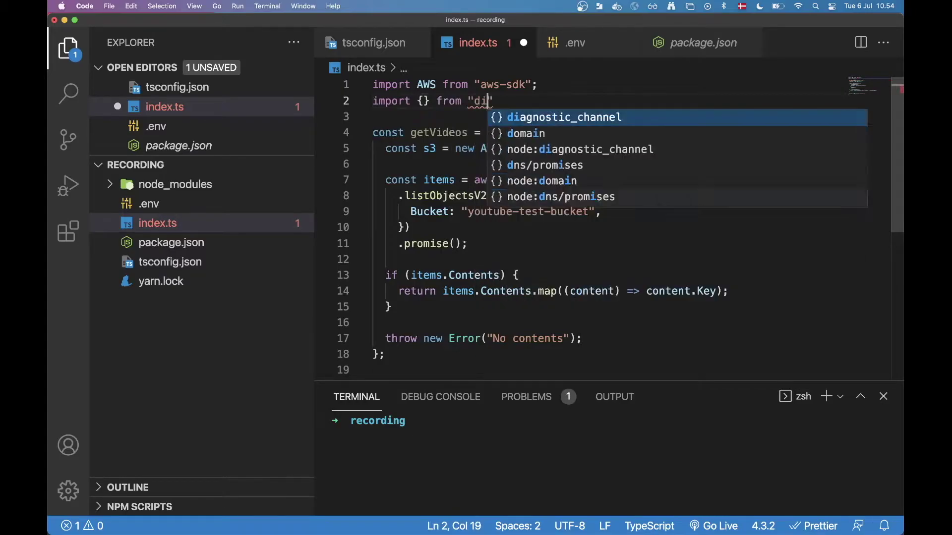
{"action": "type", "text": "te"}
{"action": "key", "text": "Tab"}
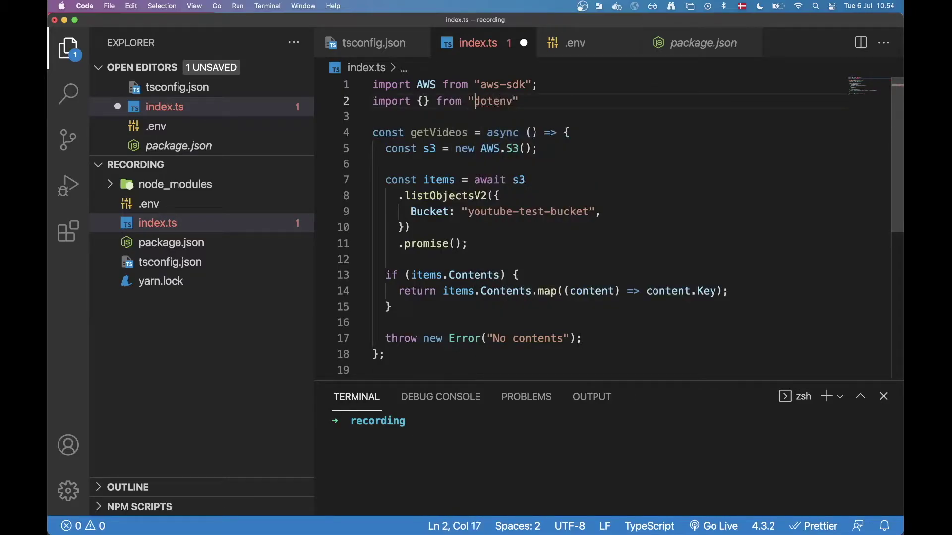
{"action": "left_click", "coordinate": [423, 100]}
{"action": "type", "text": "con"}
{"action": "key", "text": "Tab"}
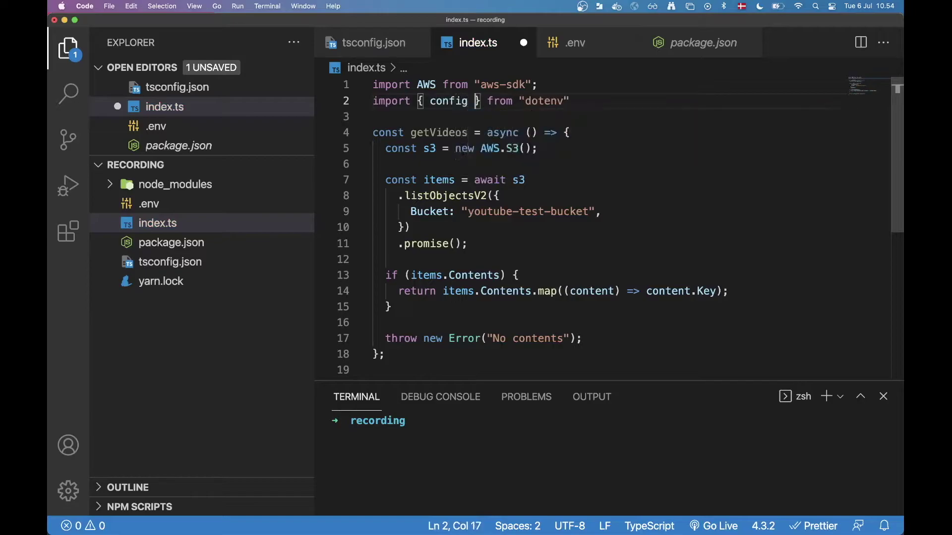
- Insert a `config();` call below the imports, before getVideos, and save index.ts
{"action": "key", "text": "Down"}
{"action": "key", "text": "Down"}
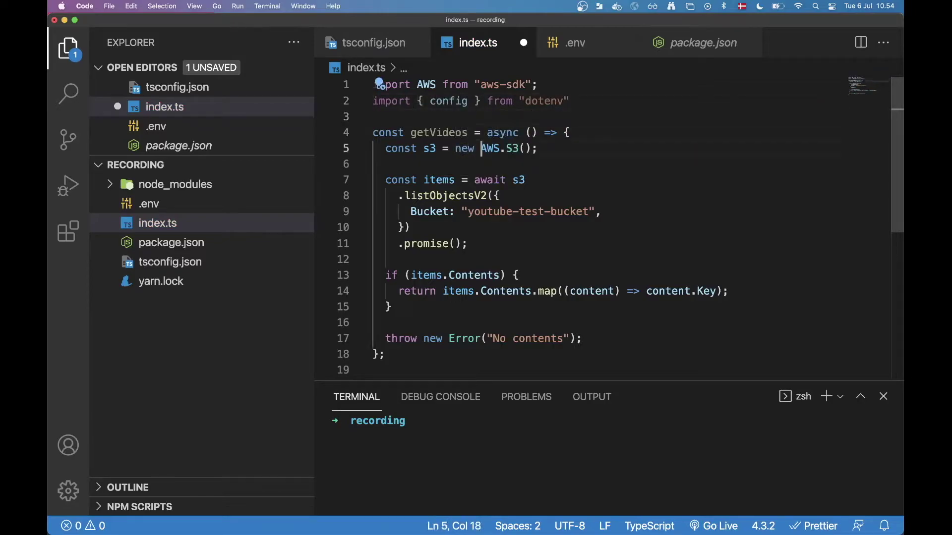
{"action": "key", "text": "Home"}
{"action": "key", "text": "Return"}
{"action": "key", "text": "Return"}
{"action": "key", "text": "Up"}
{"action": "key", "text": "Up"}
{"action": "type", "text": "conf"}
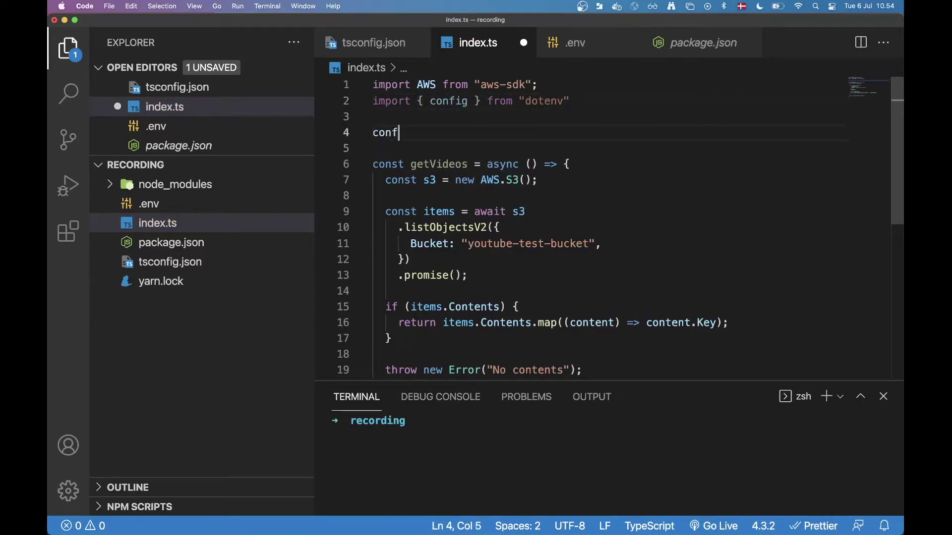
{"action": "type", "text": "ig();"}
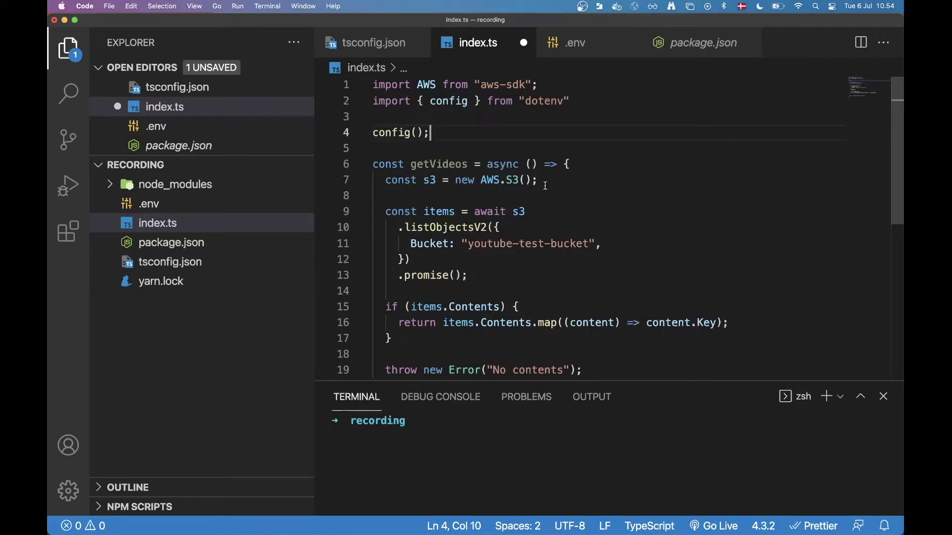
{"action": "left_click", "coordinate": [604, 244]}
{"action": "scroll", "coordinate": [483, 201], "scroll_direction": "down", "scroll_amount": 1}
{"action": "key", "text": "super+s"}
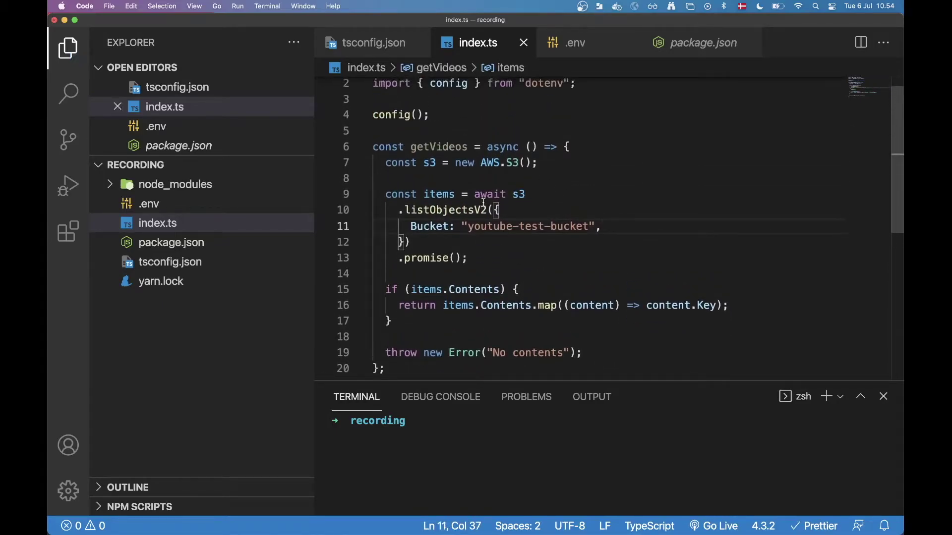
{"action": "left_click", "coordinate": [464, 417]}
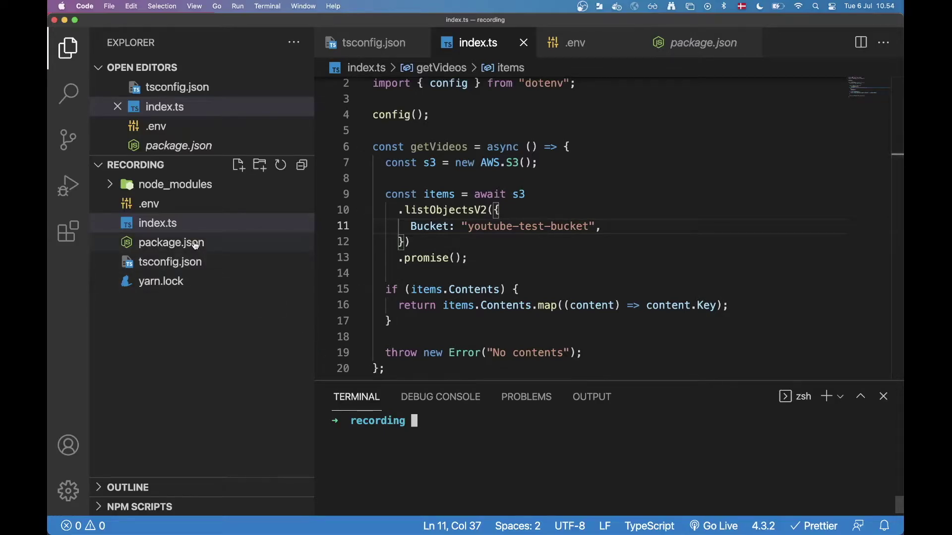
- Add `"start": "ts-node ./index.ts"` after the test script in package.json and save
{"action": "key", "text": "super+p"}
{"action": "left_click", "coordinate": [171, 243]}
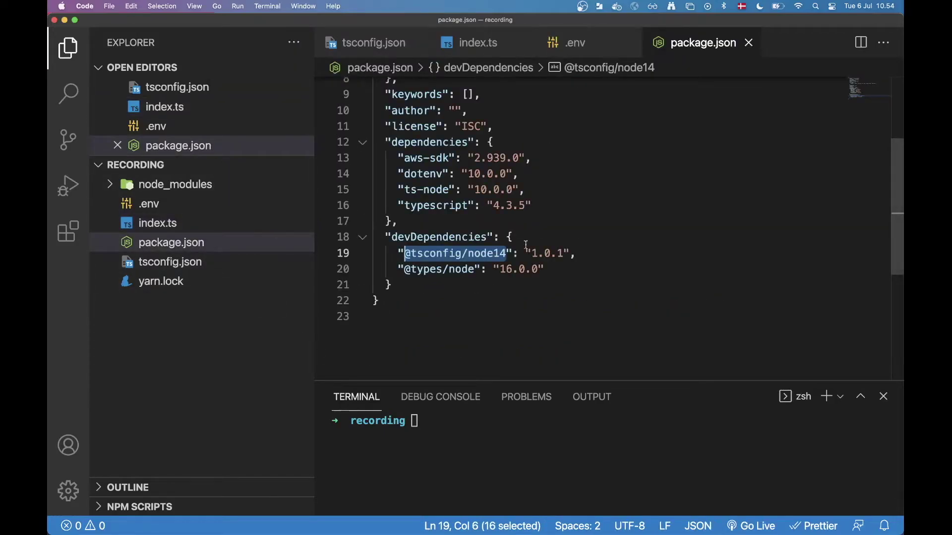
{"action": "left_click", "coordinate": [437, 297]}
{"action": "scroll", "coordinate": [506, 158], "scroll_direction": "up", "scroll_amount": 5}
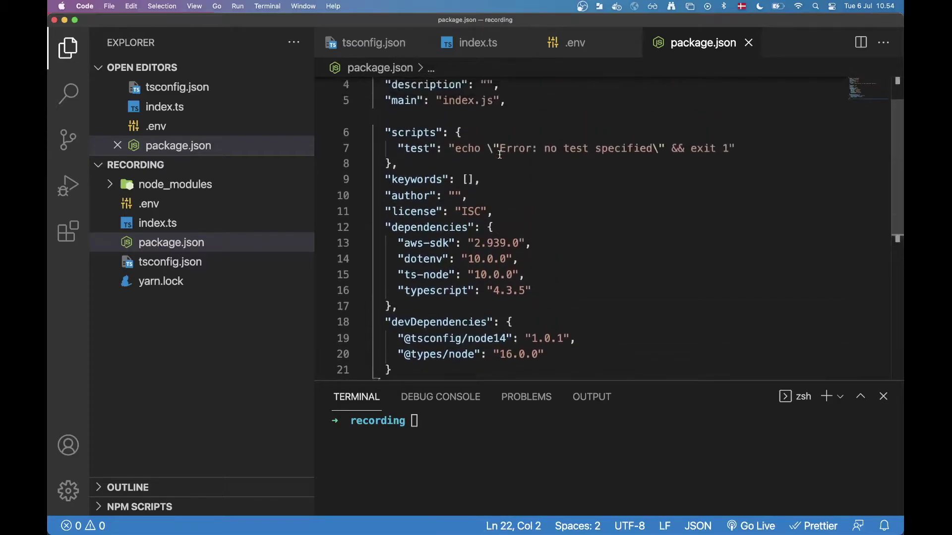
{"action": "left_click", "coordinate": [552, 175]}
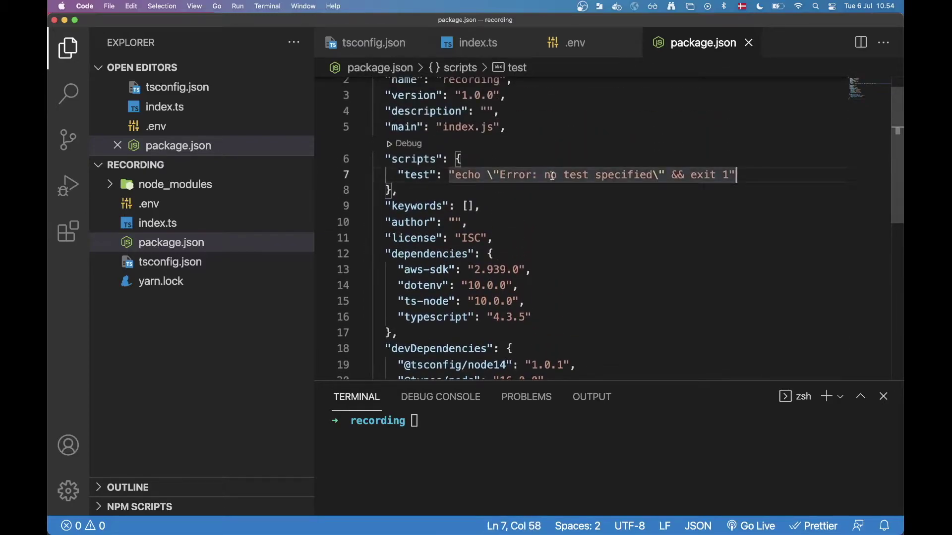
{"action": "type", "text": ","}
{"action": "key", "text": "Return"}
{"action": "type", "text": "\"start\" "}
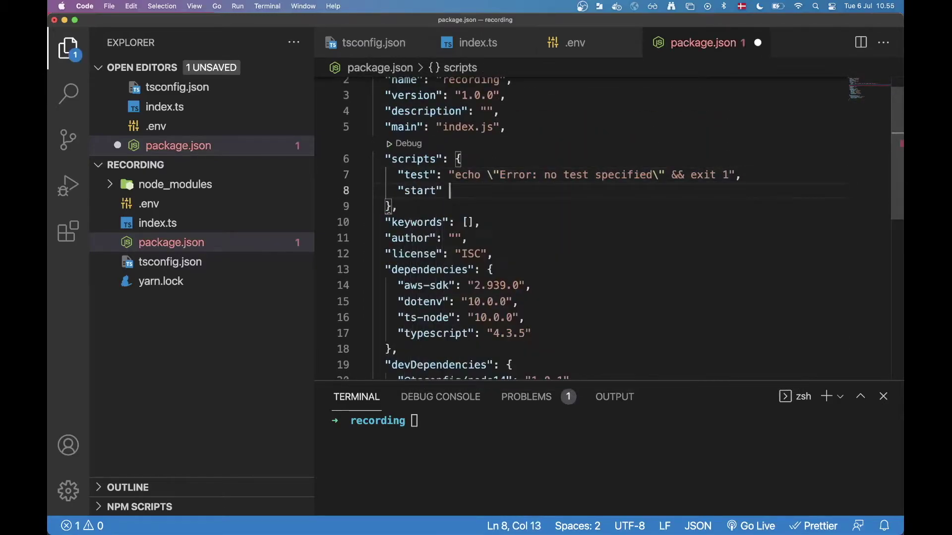
{"action": "type", "text": ": \"ts-node ."}
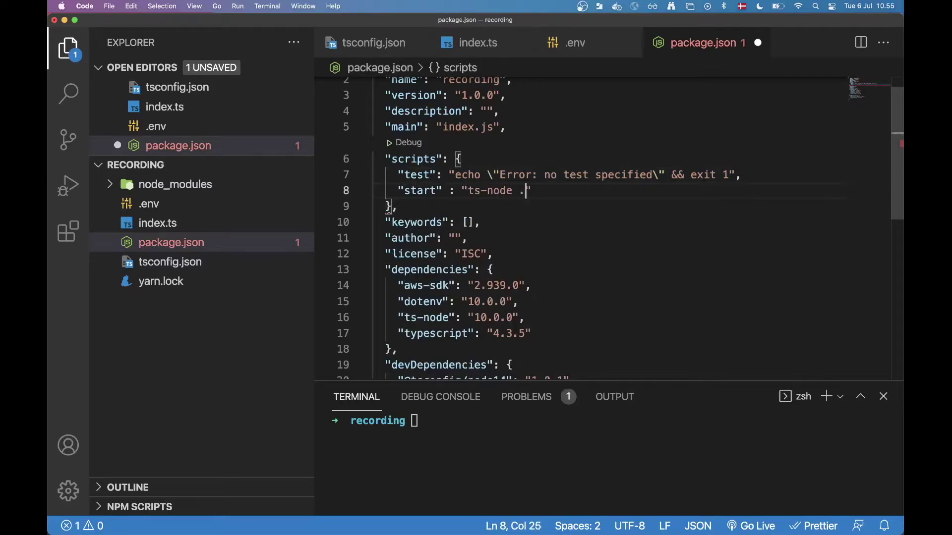
{"action": "type", "text": "/index"}
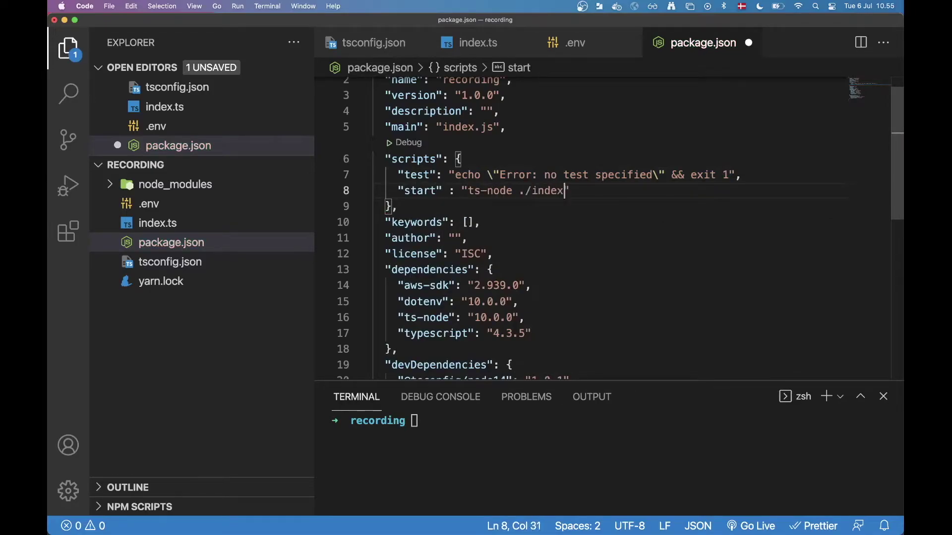
{"action": "type", "text": ".ts"}
{"action": "key", "text": "super+s"}
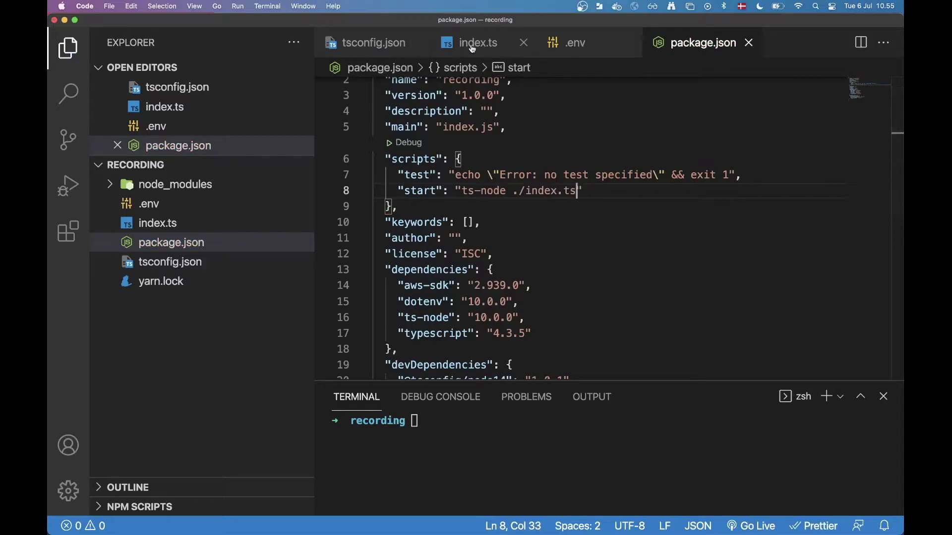
{"action": "left_click", "coordinate": [478, 42]}
- Add a getVideos() call below the function and save index.ts
{"action": "left_click", "coordinate": [478, 429]}
{"action": "type", "text": "yarn"}
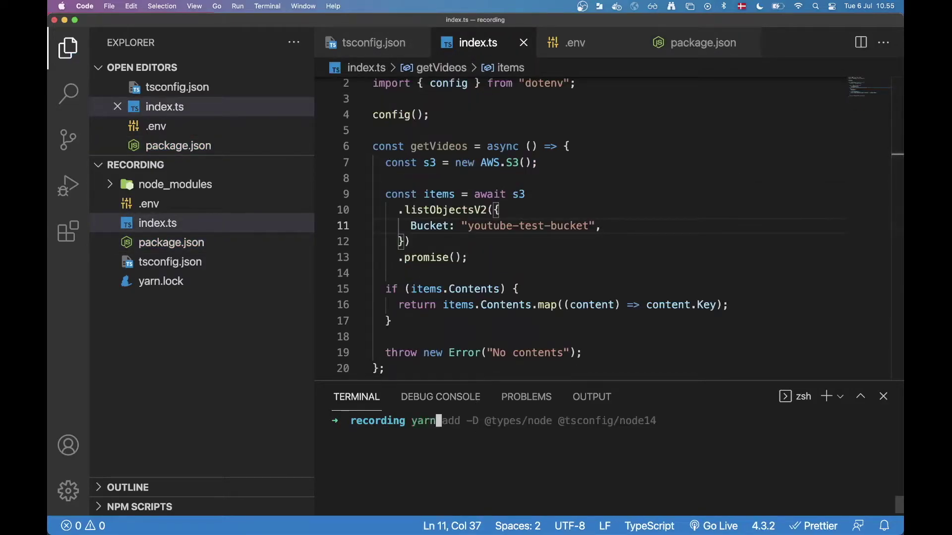
{"action": "type", "text": " start"}
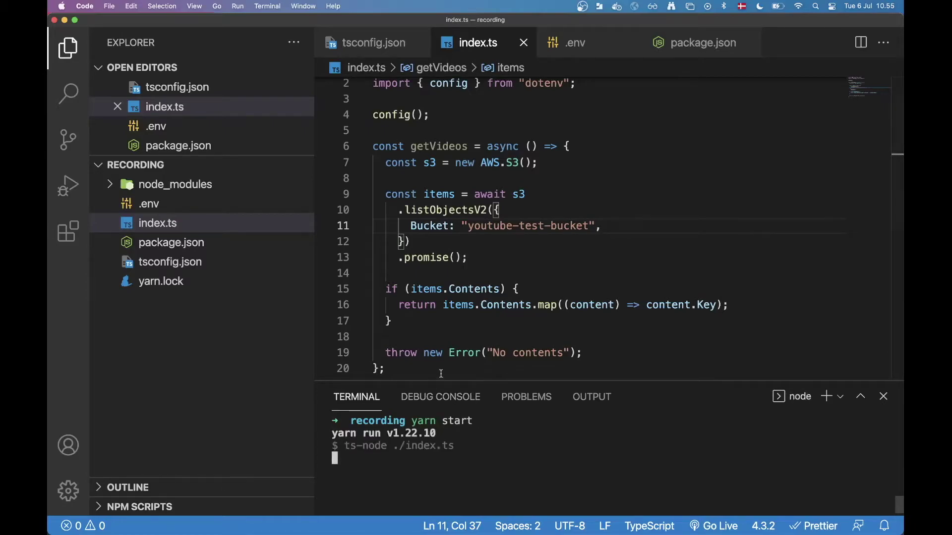
{"action": "scroll", "coordinate": [398, 296], "scroll_direction": "down", "scroll_amount": 1}
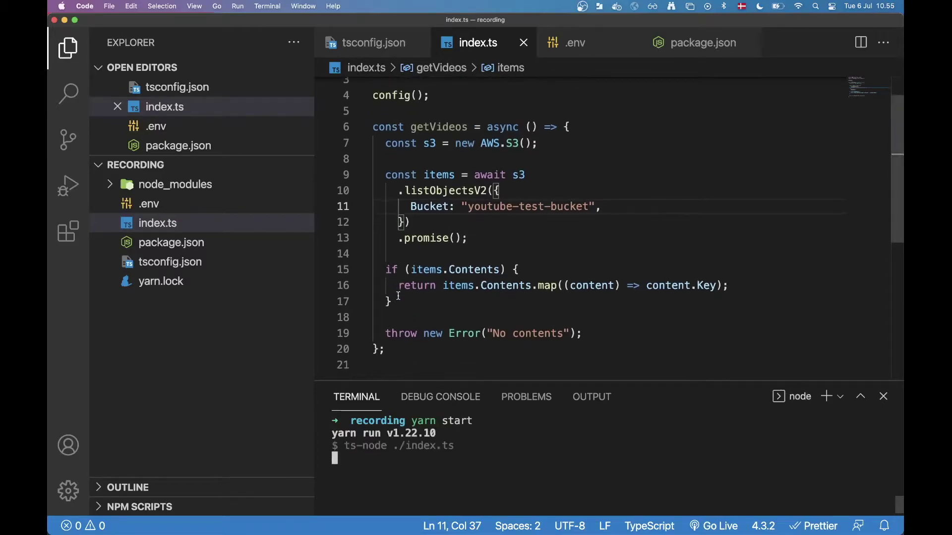
{"action": "scroll", "coordinate": [398, 296], "scroll_direction": "down", "scroll_amount": 2}
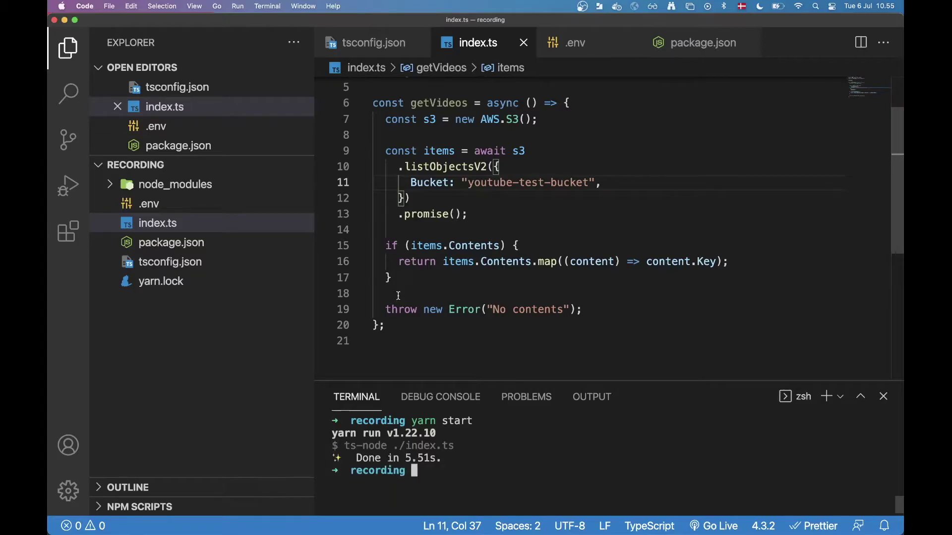
{"action": "left_click", "coordinate": [406, 337]}
{"action": "key", "text": "Return"}
{"action": "type", "text": "get"}
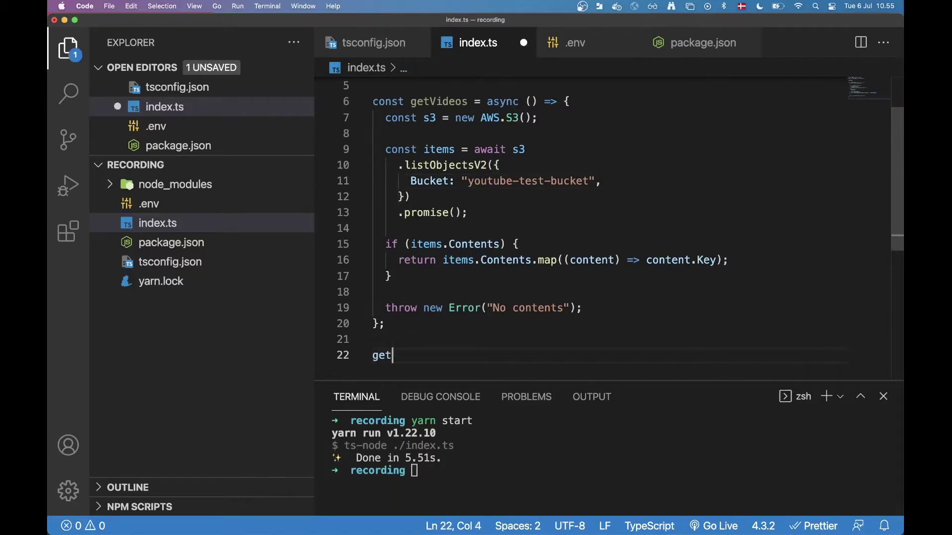
{"action": "type", "text": "Videos"}
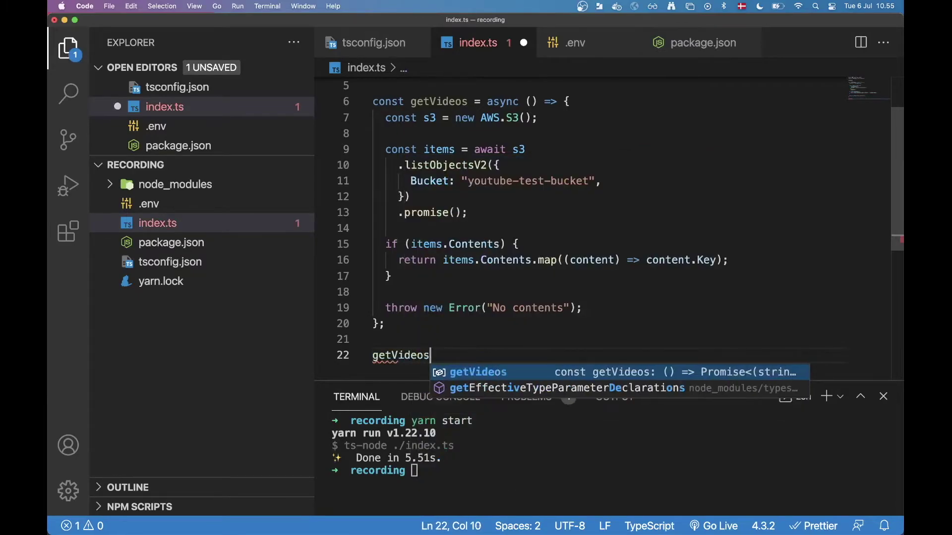
{"action": "type", "text": "();"}
{"action": "key", "text": "Return"}
{"action": "key", "text": "ctrl+s"}
- Log the bucket items after the .promise() line, save, and rerun yarn start
{"action": "left_click", "coordinate": [488, 442]}
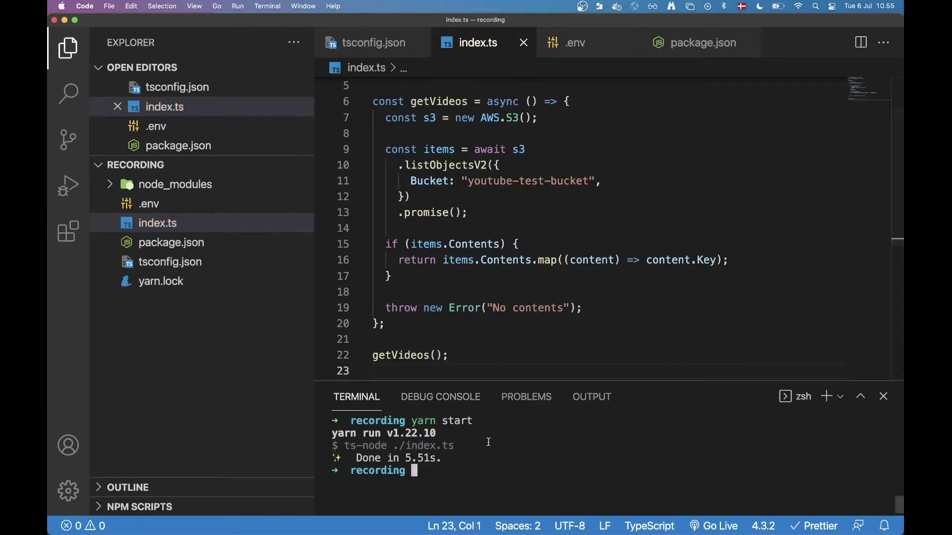
{"action": "left_click", "coordinate": [476, 211]}
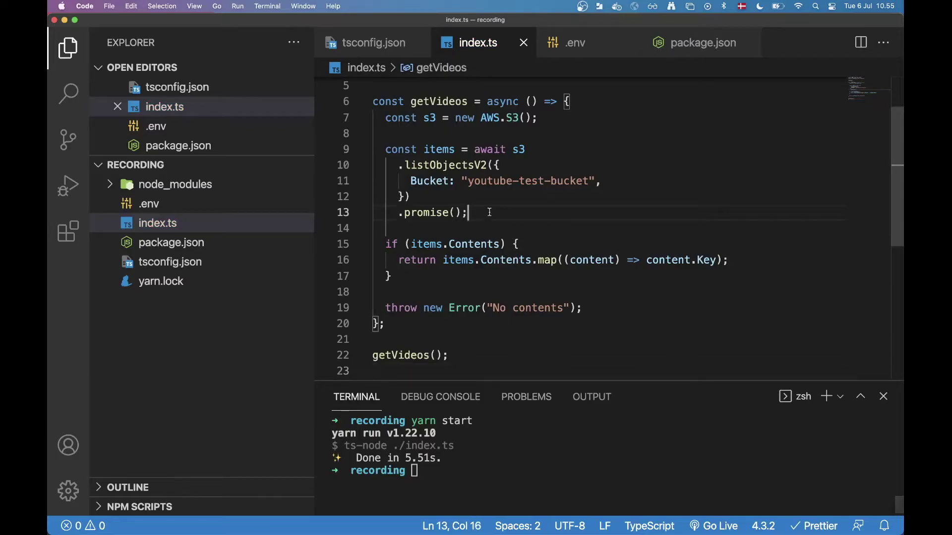
{"action": "key", "text": "Return"}
{"action": "key", "text": "Return"}
{"action": "type", "text": "con"}
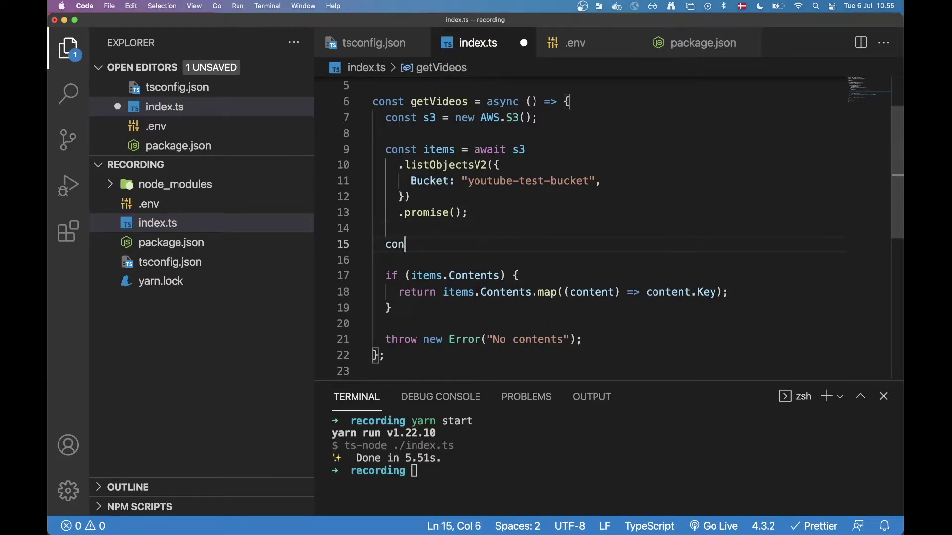
{"action": "type", "text": "sole.log("}
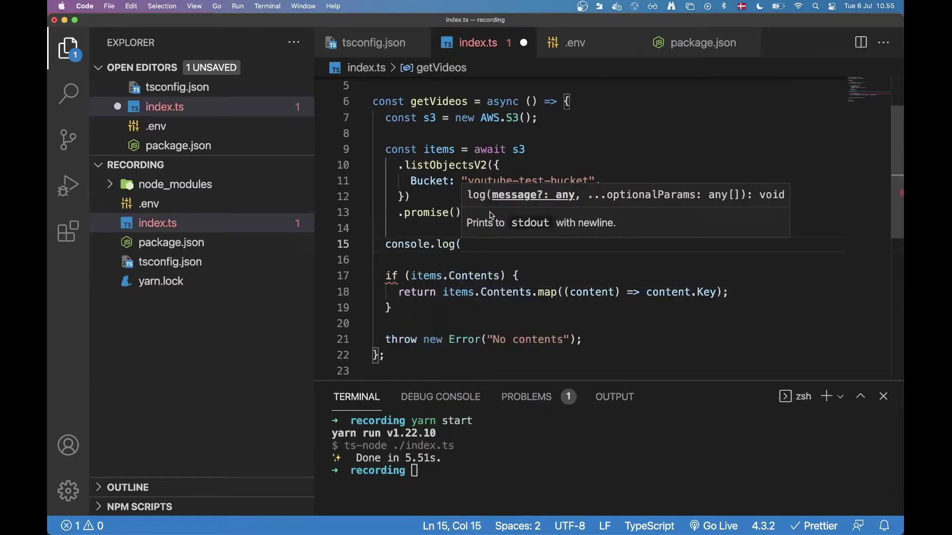
{"action": "type", "text": "items);"}
{"action": "key", "text": "ctrl+s"}
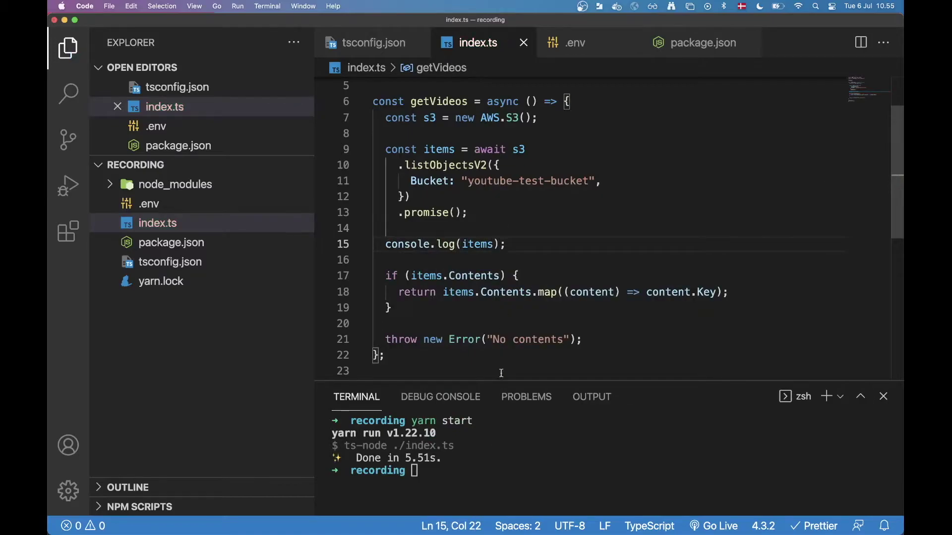
{"action": "key", "text": "ctrl+grave"}
{"action": "type", "text": "yarn start"}
{"action": "key", "text": "Return"}
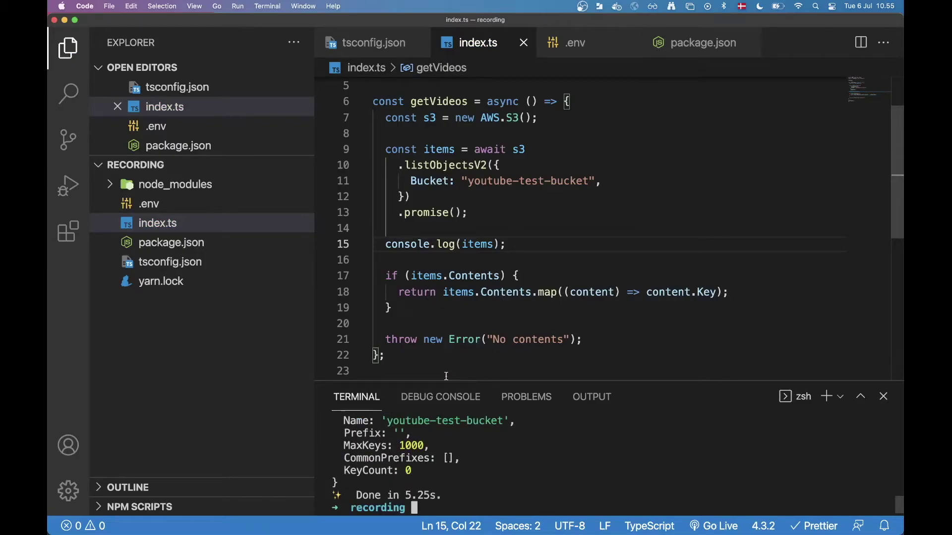
{"action": "left_click_drag", "start_coordinate": [445, 380], "coordinate": [435, 311]}
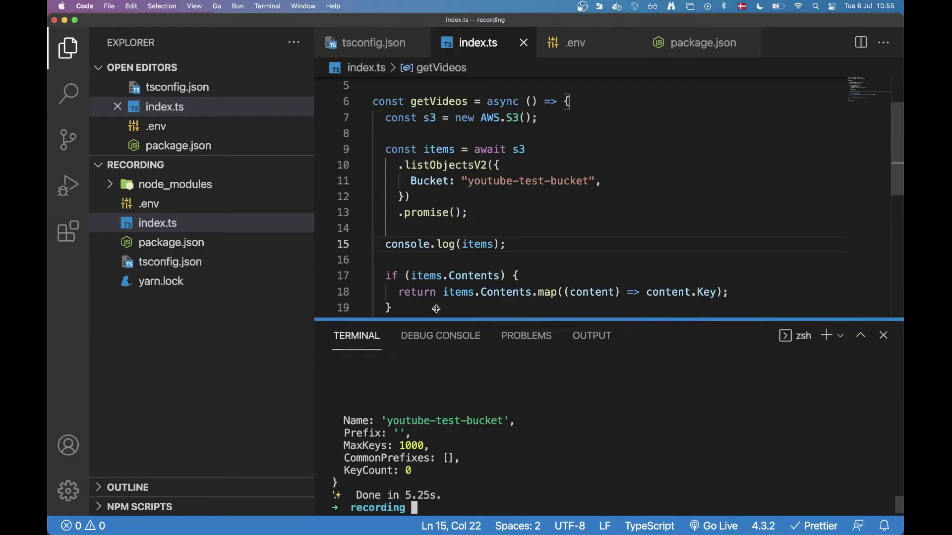
{"action": "left_click_drag", "start_coordinate": [474, 472], "coordinate": [340, 384]}
{"action": "left_click", "coordinate": [427, 419]}
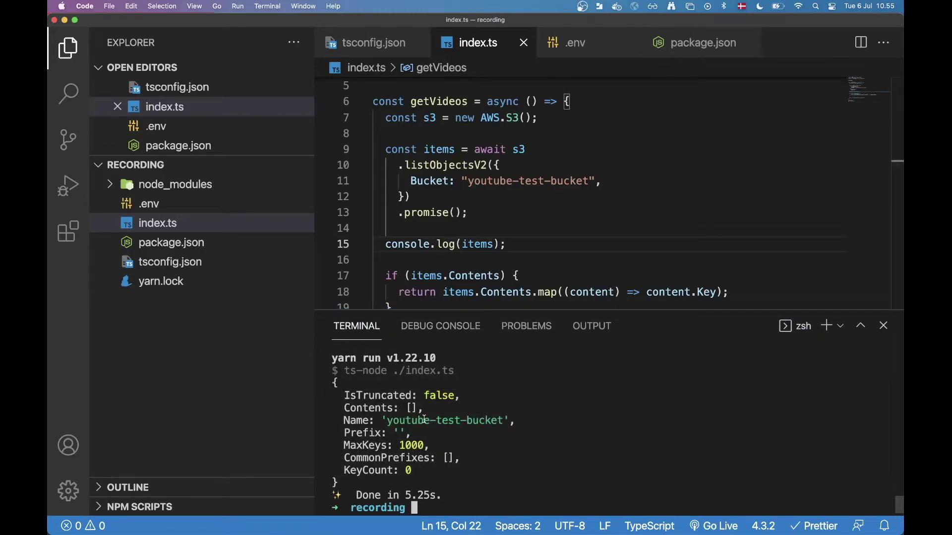
{"action": "scroll", "coordinate": [424, 444], "scroll_direction": "up", "scroll_amount": 5}
{"action": "scroll", "coordinate": [424, 445], "scroll_direction": "down", "scroll_amount": 5}
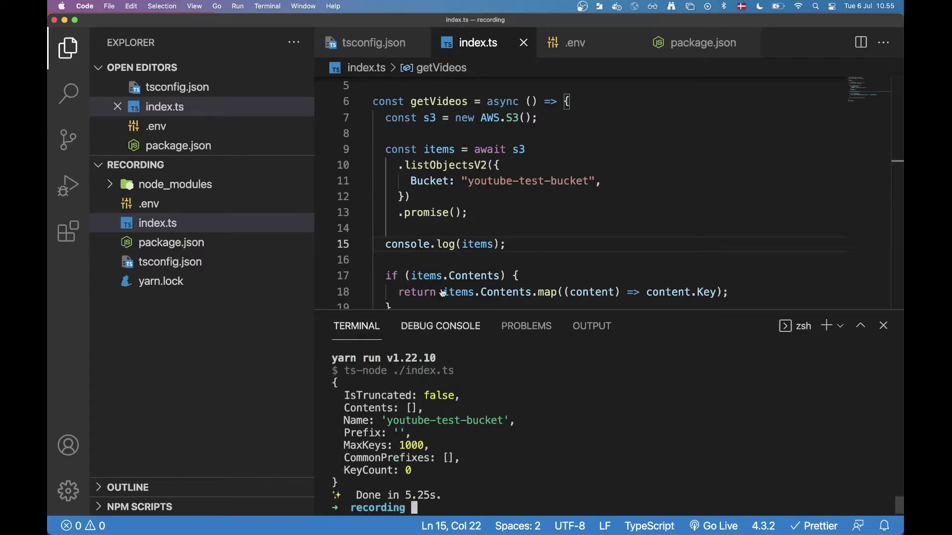
{"action": "scroll", "coordinate": [452, 201], "scroll_direction": "down", "scroll_amount": 3}
{"action": "scroll", "coordinate": [451, 201], "scroll_direction": "up", "scroll_amount": 3}
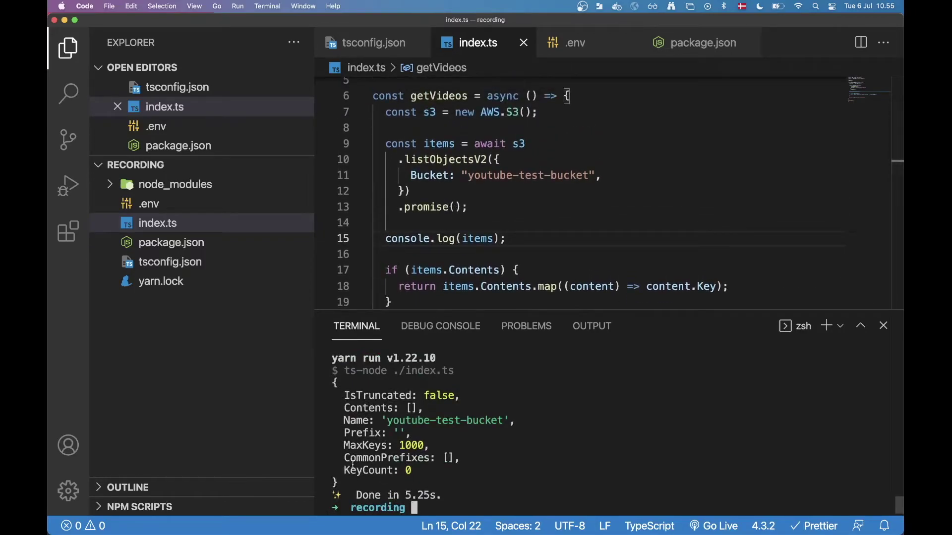
{"action": "left_click_drag", "start_coordinate": [344, 408], "coordinate": [445, 410]}
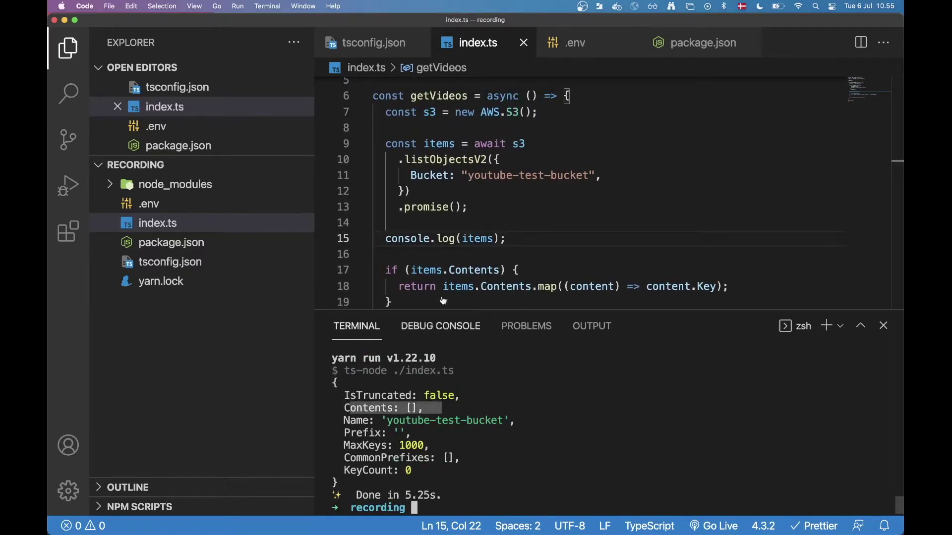
{"action": "left_click", "coordinate": [451, 144]}
{"action": "scroll", "coordinate": [444, 224], "scroll_direction": "down", "scroll_amount": 4}
{"action": "scroll", "coordinate": [446, 262], "scroll_direction": "up", "scroll_amount": 5}
{"action": "scroll", "coordinate": [445, 262], "scroll_direction": "up", "scroll_amount": 3}
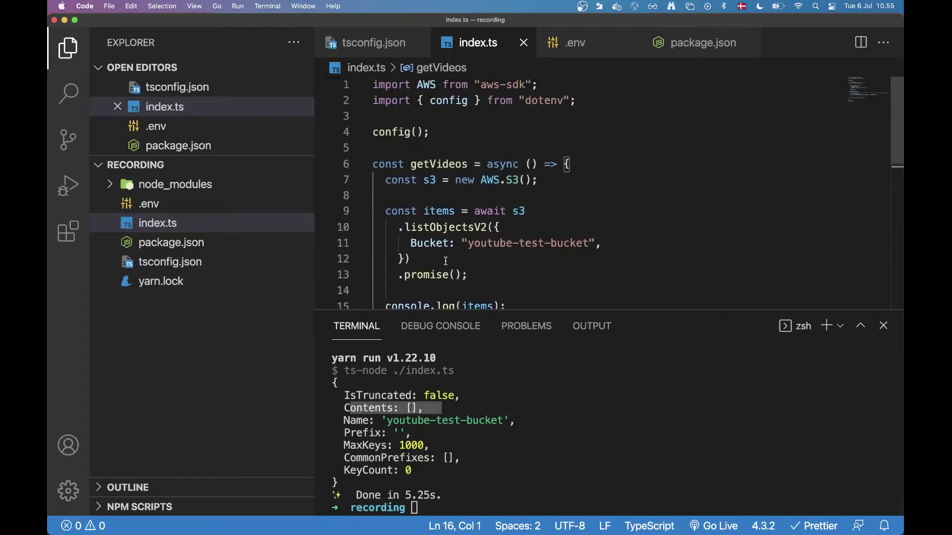
{"action": "scroll", "coordinate": [445, 262], "scroll_direction": "down", "scroll_amount": 3}
{"action": "left_click_drag", "start_coordinate": [450, 311], "coordinate": [450, 340]}
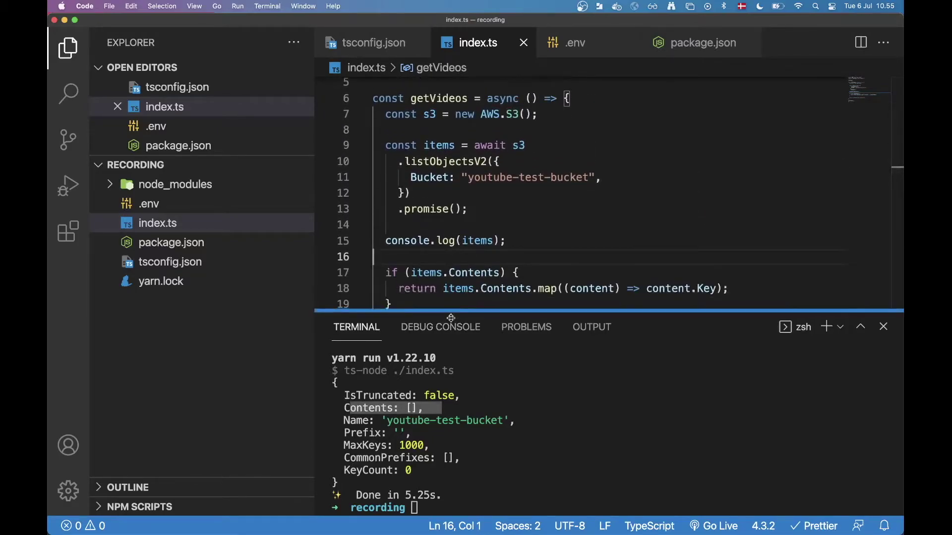
{"action": "left_click", "coordinate": [432, 305]}
{"action": "scroll", "coordinate": [433, 306], "scroll_direction": "down", "scroll_amount": 1}
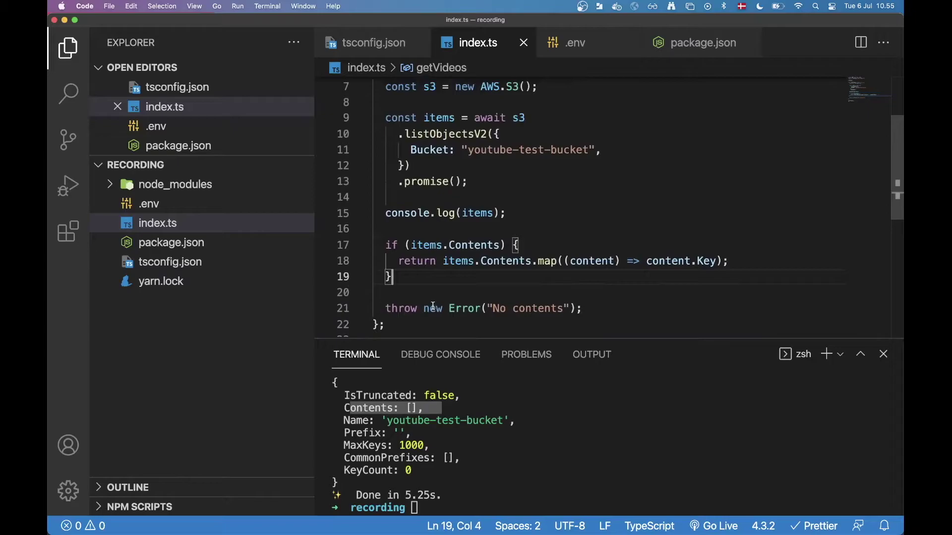
{"action": "scroll", "coordinate": [432, 305], "scroll_direction": "up", "scroll_amount": 1}
{"action": "scroll", "coordinate": [432, 305], "scroll_direction": "down", "scroll_amount": 1}
{"action": "scroll", "coordinate": [431, 305], "scroll_direction": "down", "scroll_amount": 2}
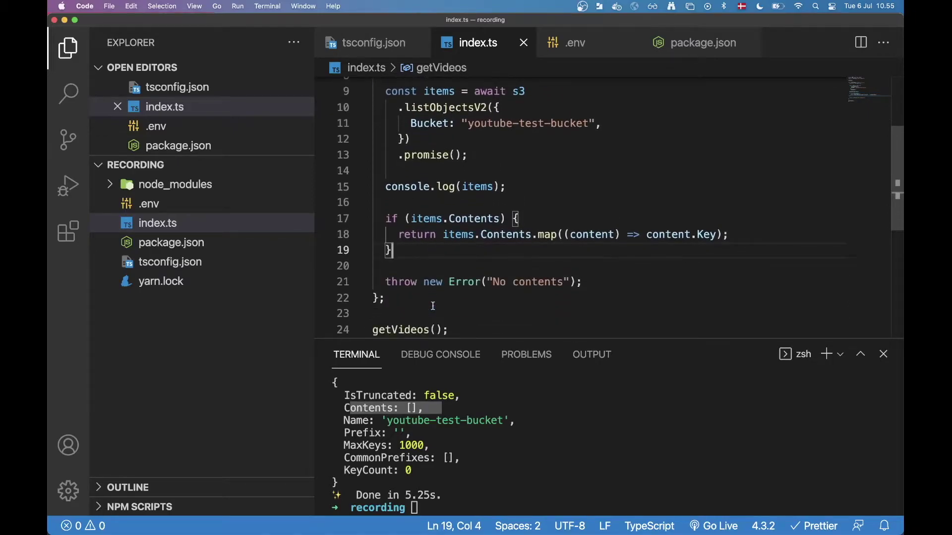
{"action": "scroll", "coordinate": [432, 306], "scroll_direction": "up", "scroll_amount": 2}
{"action": "scroll", "coordinate": [432, 306], "scroll_direction": "down", "scroll_amount": 2}
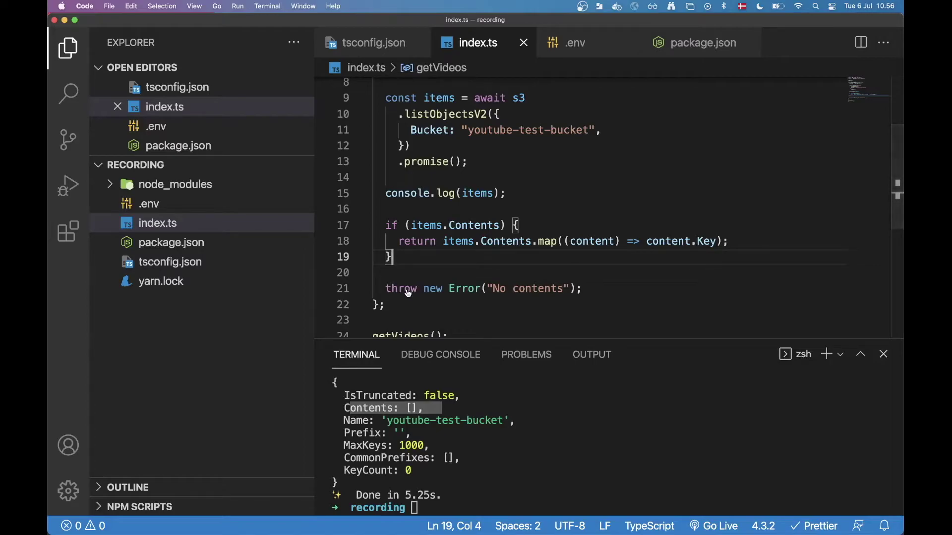
{"action": "key", "text": "super+Tab"}
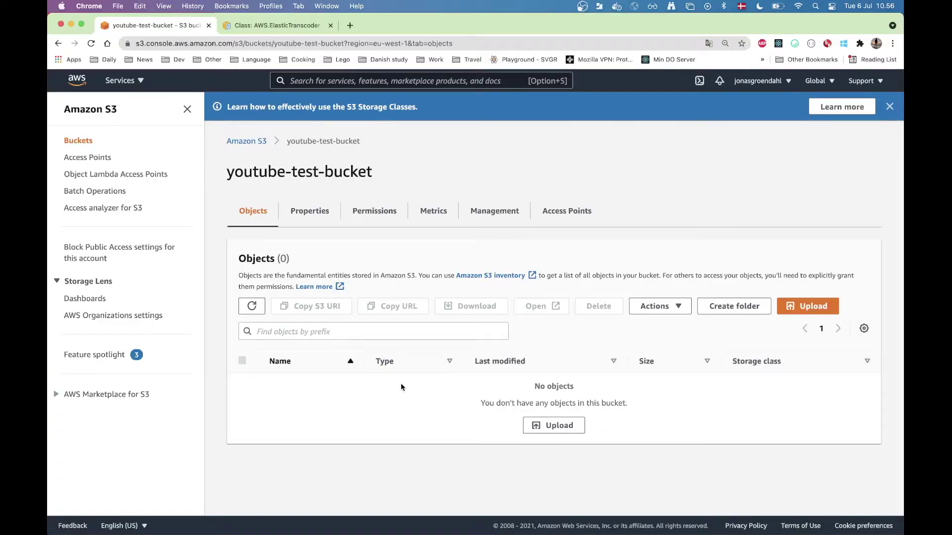
- Upload 3D Hip Flexor.mp4 (4.2 MB) from the computer into youtube-test-bucket
{"action": "left_click", "coordinate": [813, 306]}
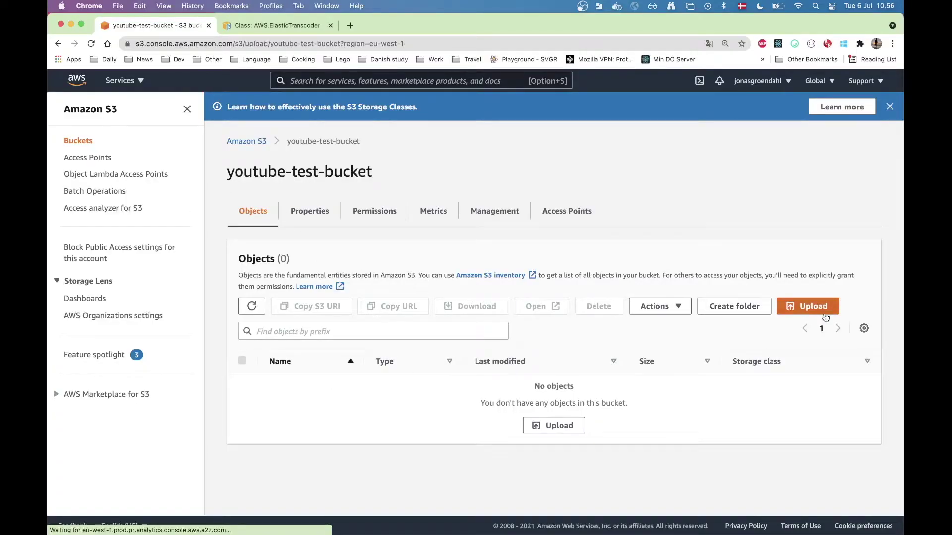
{"action": "left_click", "coordinate": [435, 250]}
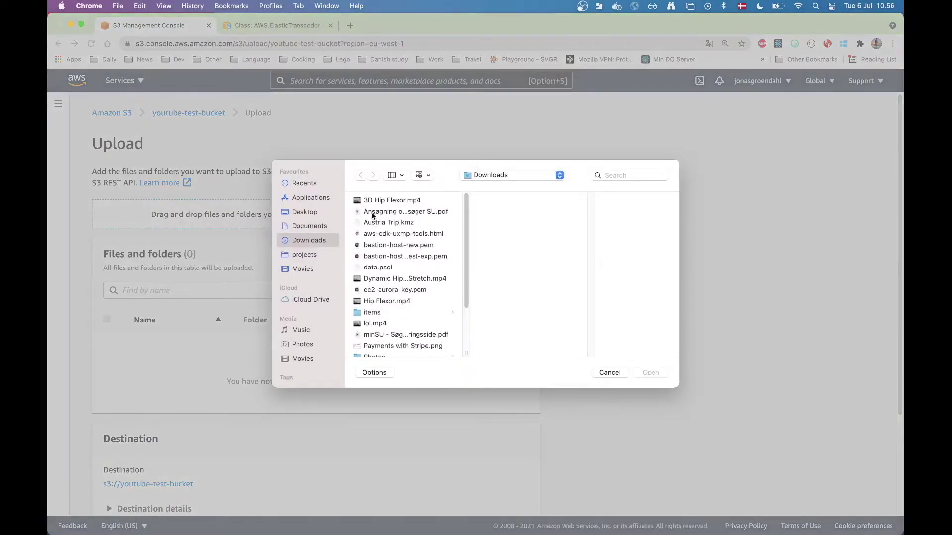
{"action": "double_click", "coordinate": [370, 201]}
{"action": "scroll", "coordinate": [357, 328], "scroll_direction": "down", "scroll_amount": 2}
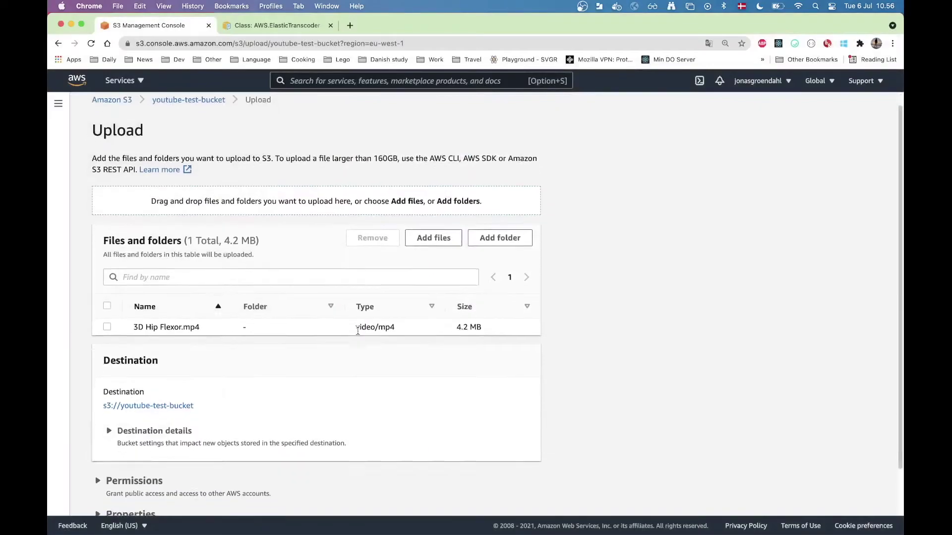
{"action": "left_click", "coordinate": [515, 496]}
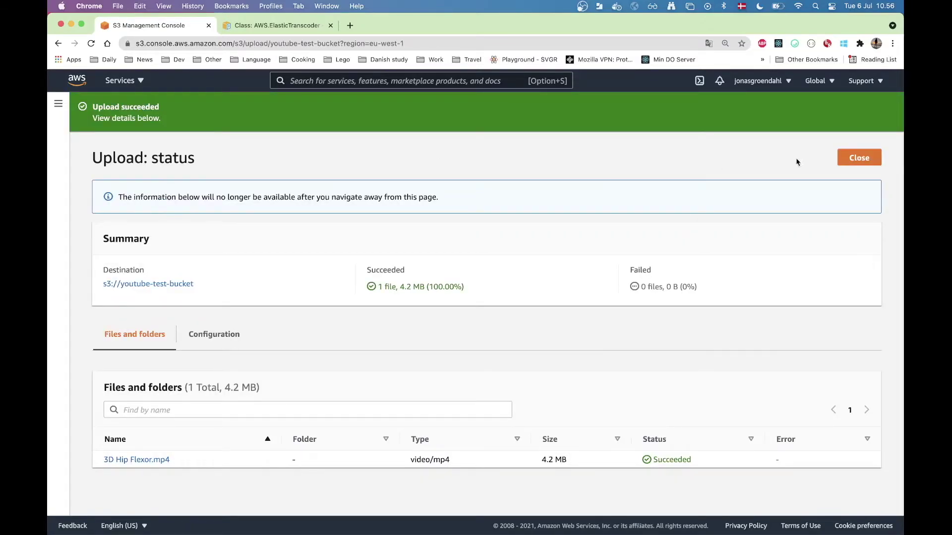
{"action": "left_click", "coordinate": [859, 158]}
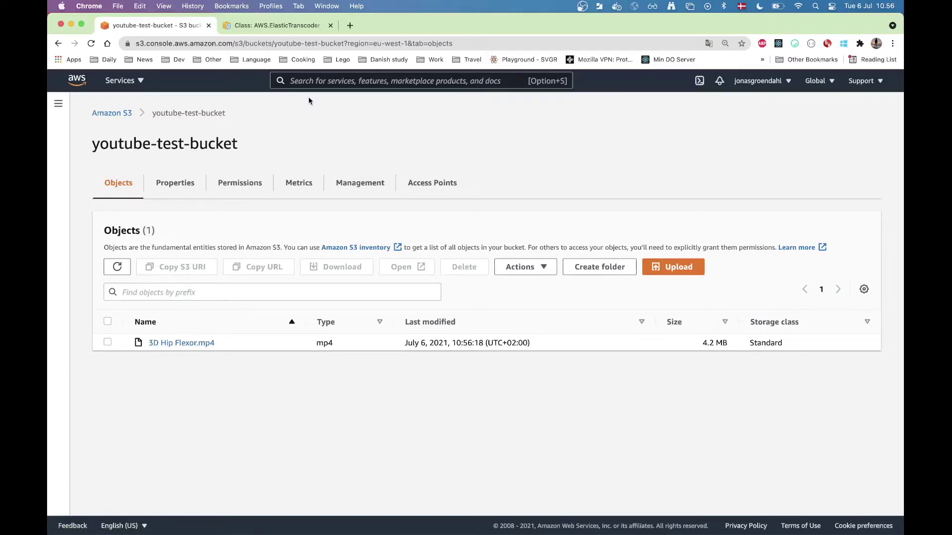
- Back in the editor, close the terminal panel and the Explorer sidebar
{"action": "key", "text": "super+Tab"}
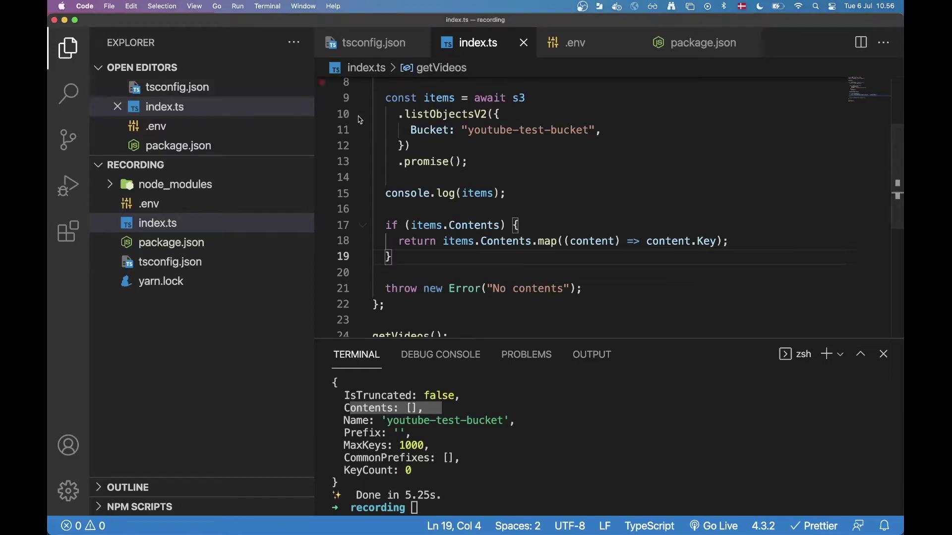
{"action": "scroll", "coordinate": [455, 236], "scroll_direction": "up", "scroll_amount": 1}
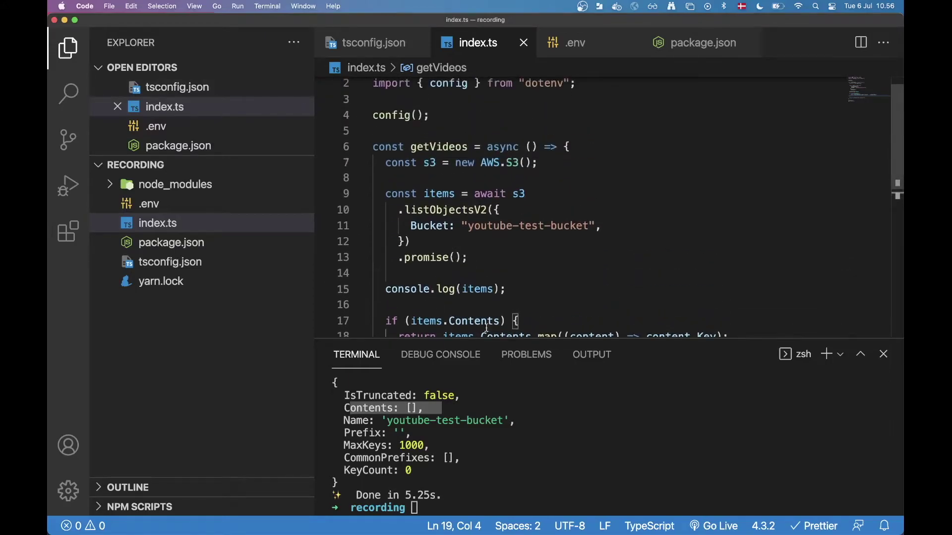
{"action": "left_click_drag", "start_coordinate": [800, 339], "coordinate": [800, 520]}
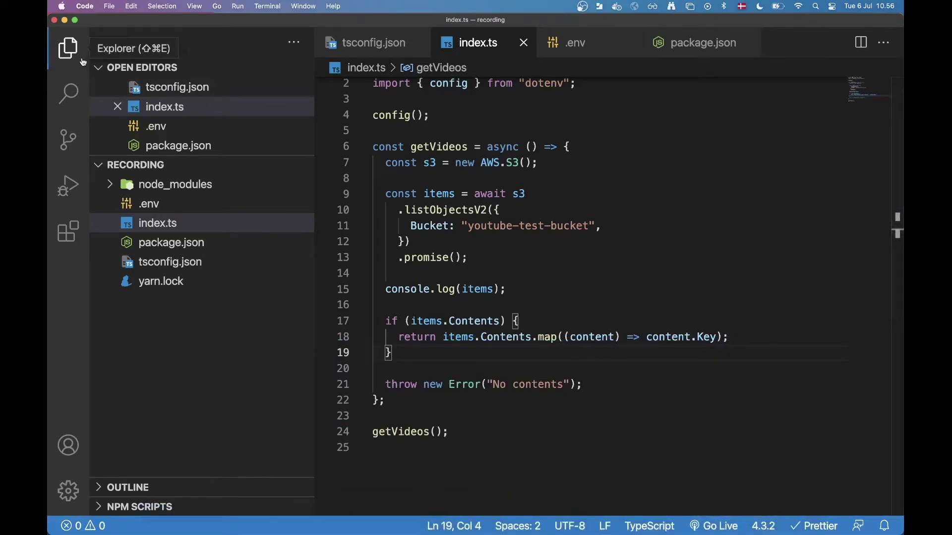
{"action": "left_click", "coordinate": [68, 48]}
{"action": "scroll", "coordinate": [344, 220], "scroll_direction": "up", "scroll_amount": 1}
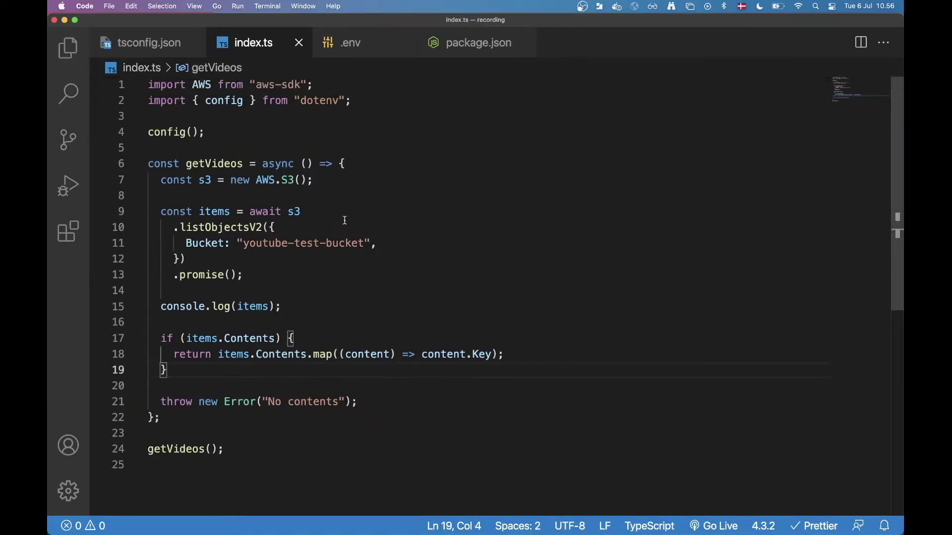
{"action": "left_click", "coordinate": [184, 420]}
- Declare a transcodeVideos function below getVideos that takes a videosArr parameter
{"action": "key", "text": "Return"}
{"action": "key", "text": "Return"}
{"action": "type", "text": "const transc"}
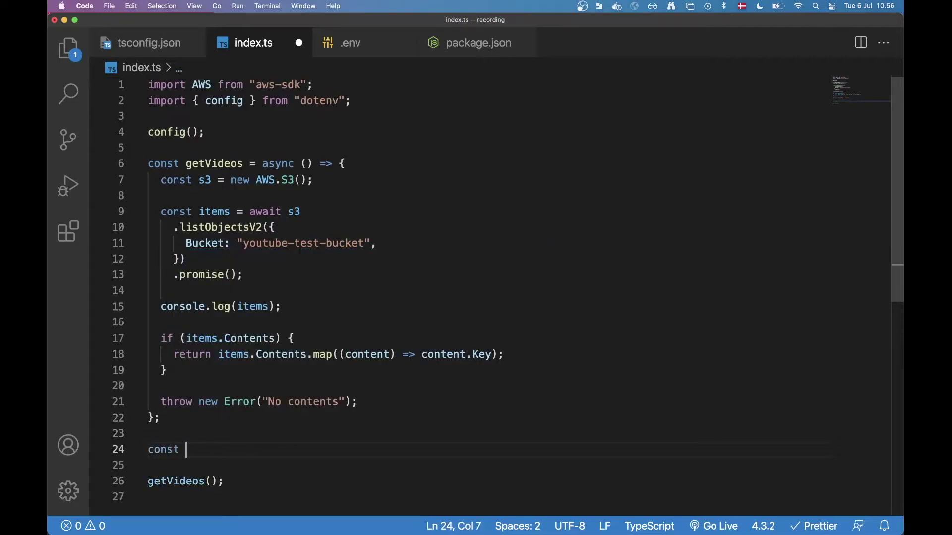
{"action": "type", "text": "odeVideo"}
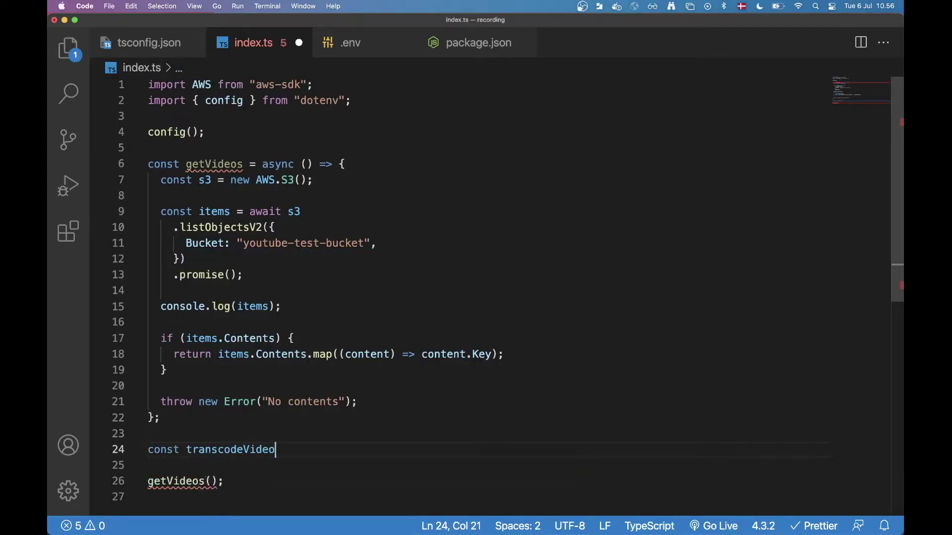
{"action": "type", "text": "s"}
{"action": "type", "text": " ="}
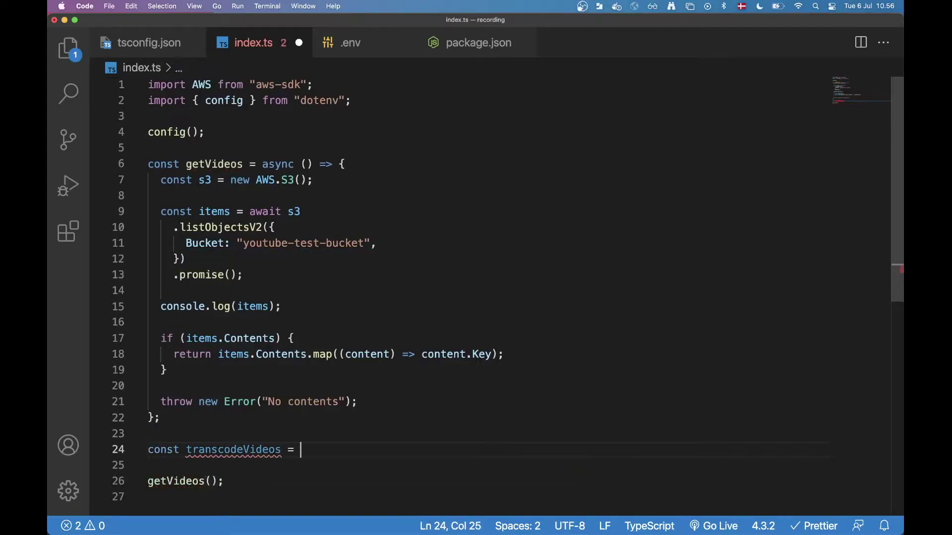
{"action": "type", "text": " () =>"}
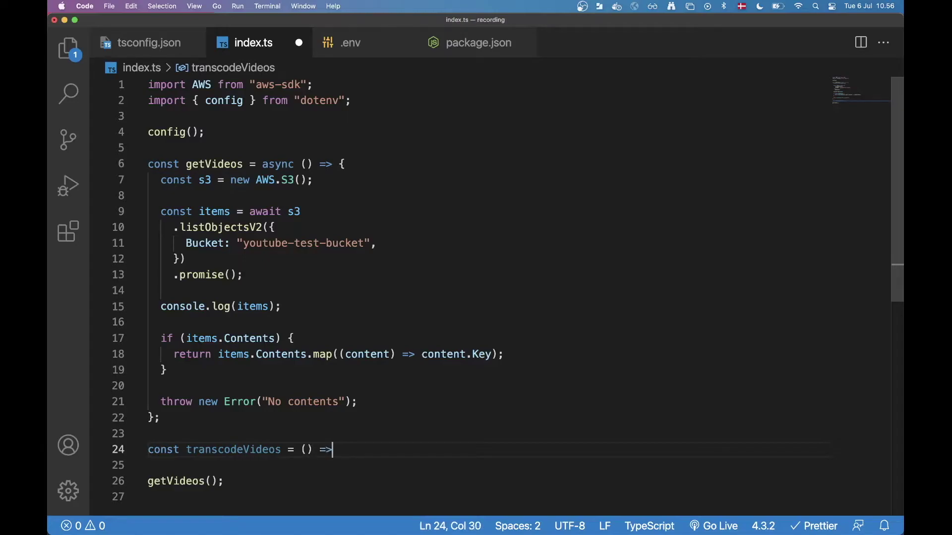
{"action": "type", "text": " {"}
{"action": "key", "text": "Return"}
{"action": "type", "text": "}"}
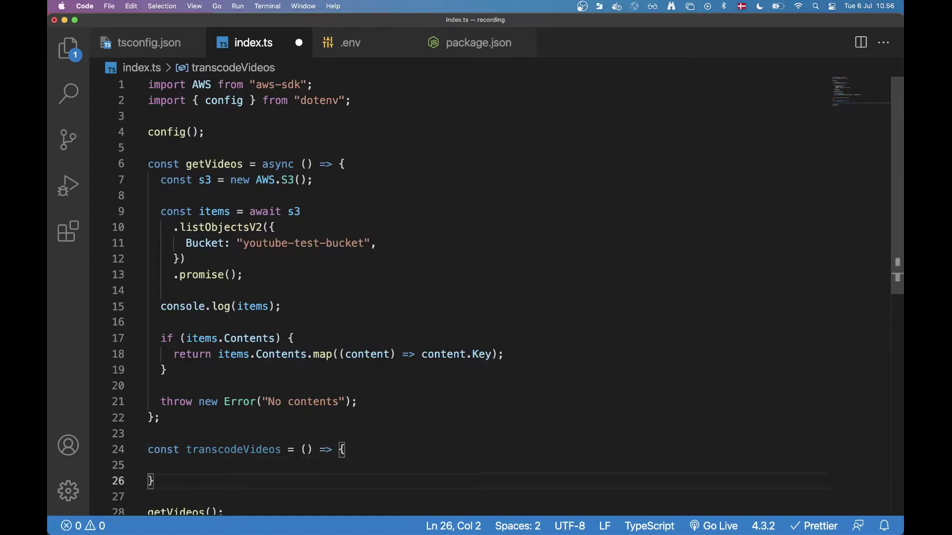
{"action": "key", "text": "Up"}
{"action": "key", "text": "Up"}
{"action": "key", "text": "End"}
{"action": "key", "text": "Left"}
{"action": "key", "text": "Left"}
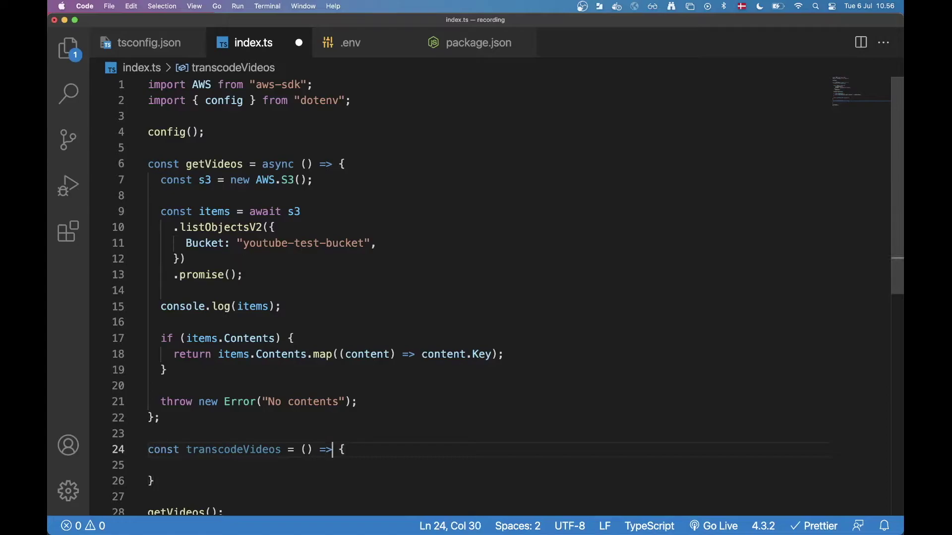
{"action": "key", "text": "Left"}
{"action": "key", "text": "Left"}
{"action": "key", "text": "Left"}
{"action": "key", "text": "Left"}
{"action": "type", "text": "str"}
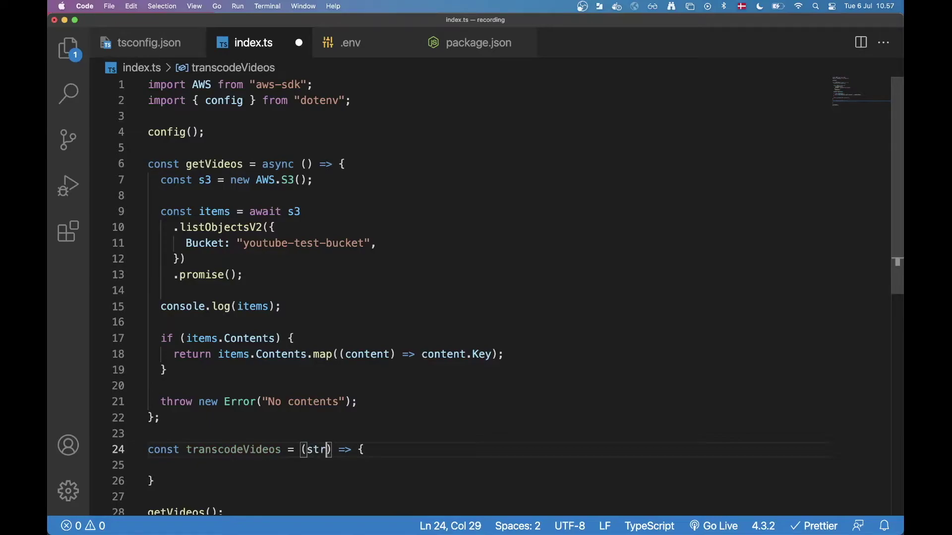
{"action": "key", "text": "BackSpace"}
{"action": "key", "text": "BackSpace"}
{"action": "key", "text": "BackSpace"}
{"action": "type", "text": "videos"}
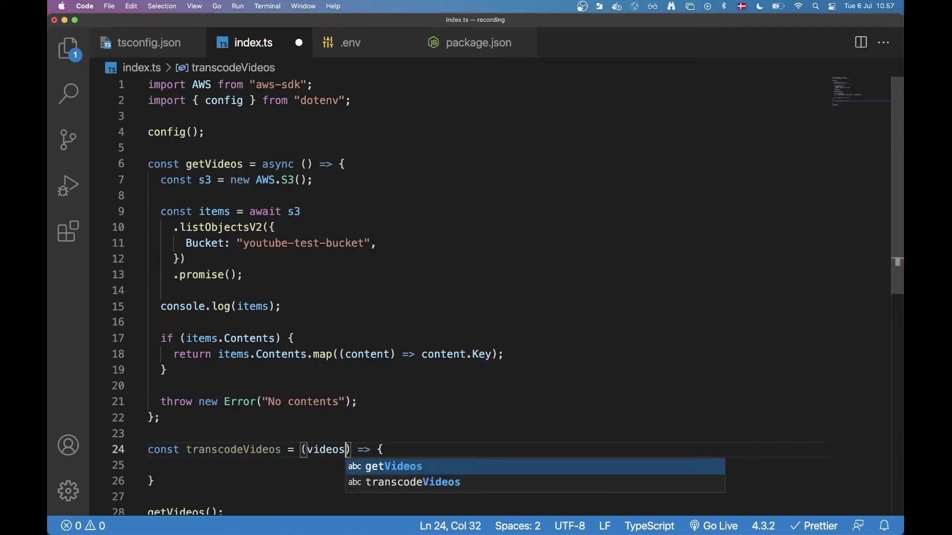
{"action": "type", "text": "Arr: stri"}
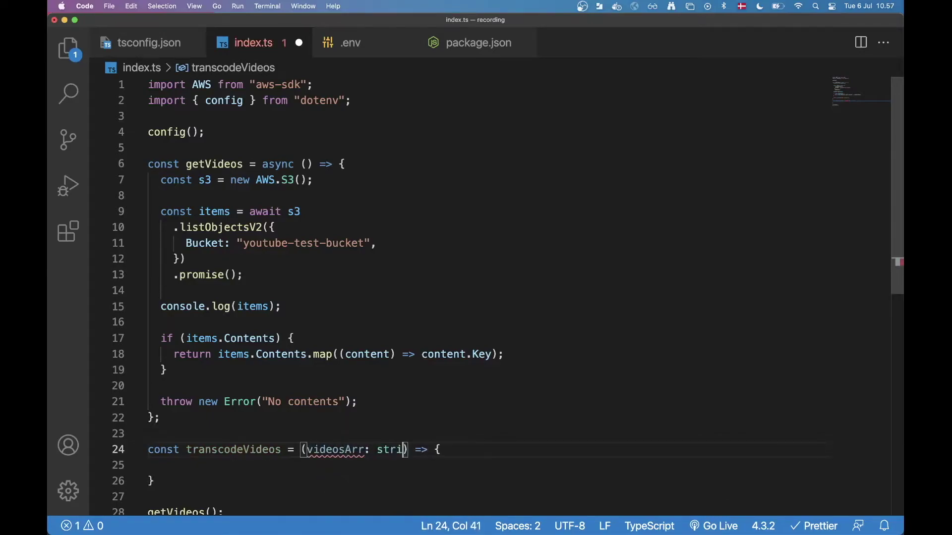
{"action": "type", "text": "ng[]"}
- Add a `for (const video of videosArr)` loop inside transcodeVideos and save
{"action": "key", "text": "Down"}
{"action": "key", "text": "Tab"}
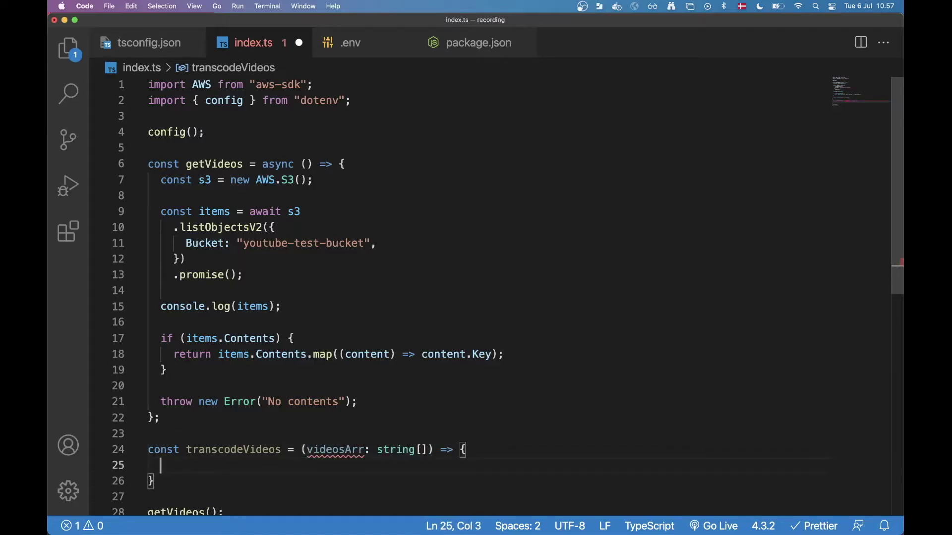
{"action": "key", "text": "super+s"}
{"action": "key", "text": "Return"}
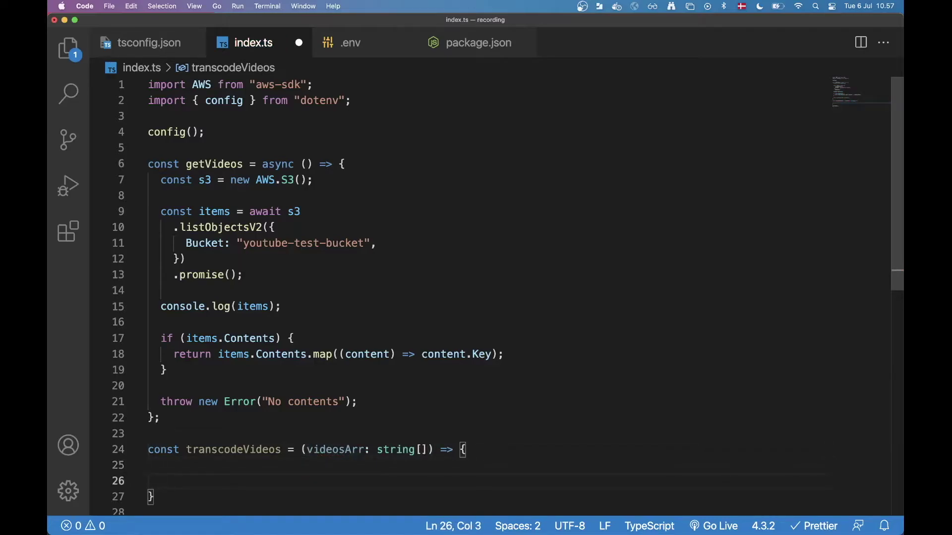
{"action": "type", "text": "for("}
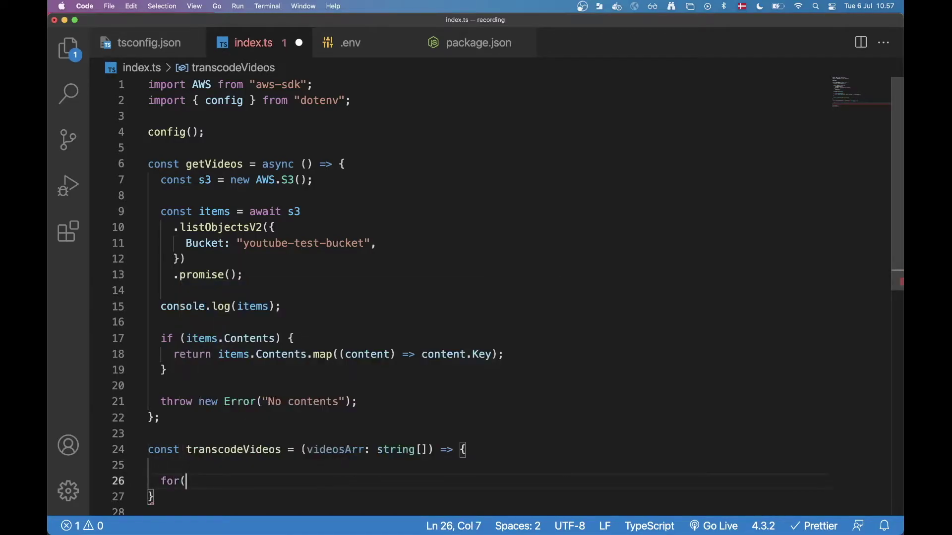
{"action": "type", "text": "const video of vi"}
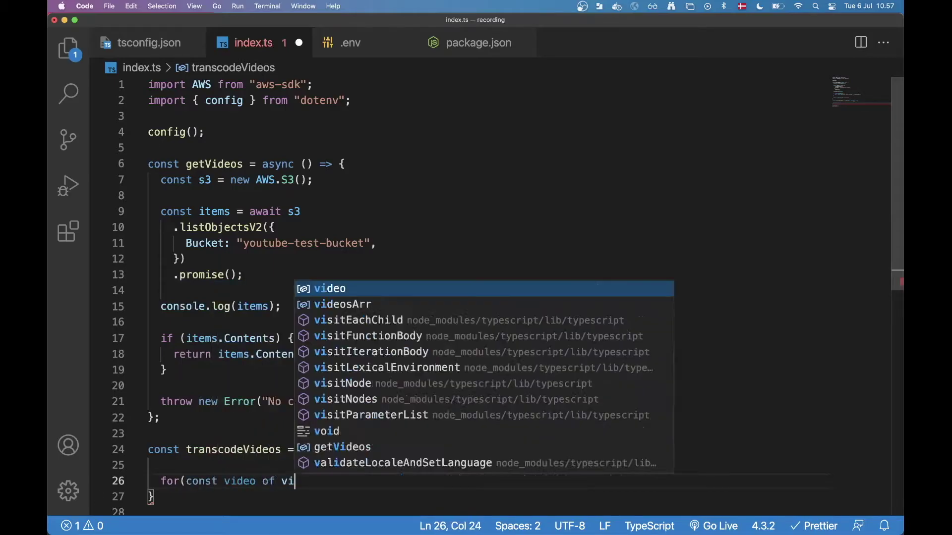
{"action": "type", "text": "deosArr)"}
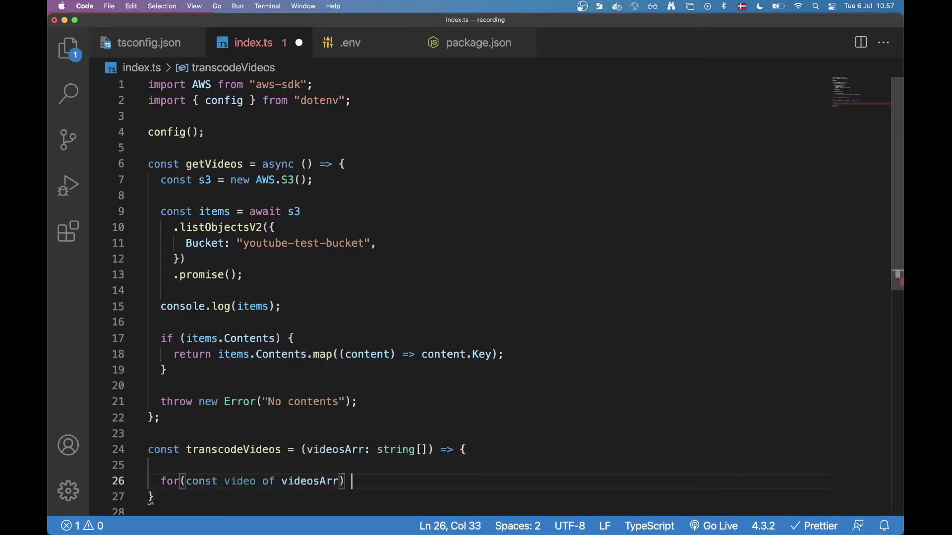
{"action": "type", "text": " {"}
{"action": "key", "text": "Return"}
{"action": "key", "text": "super+s"}
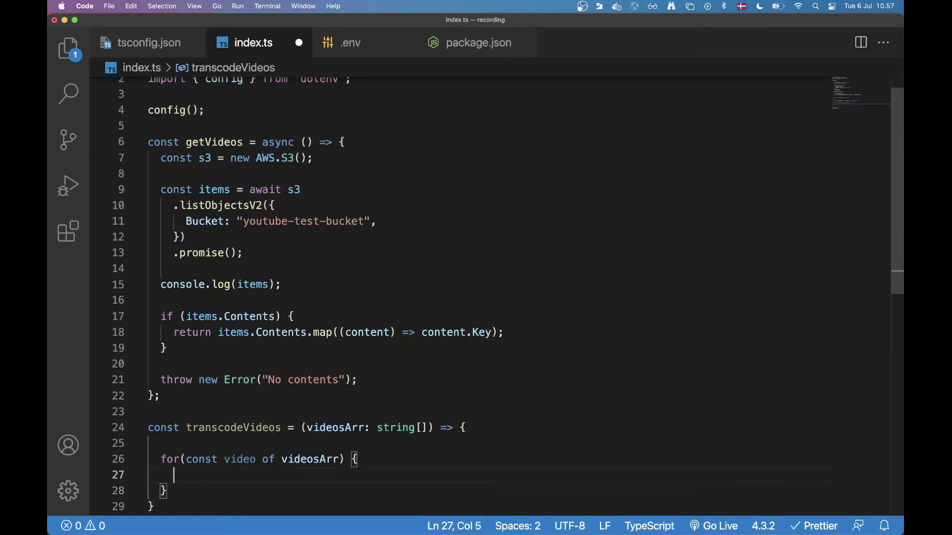
- Declare `const transcoder = new AWS.ElasticTranscoder();` above the loop
{"action": "key", "text": "Up"}
{"action": "key", "text": "Up"}
{"action": "key", "text": "Up"}
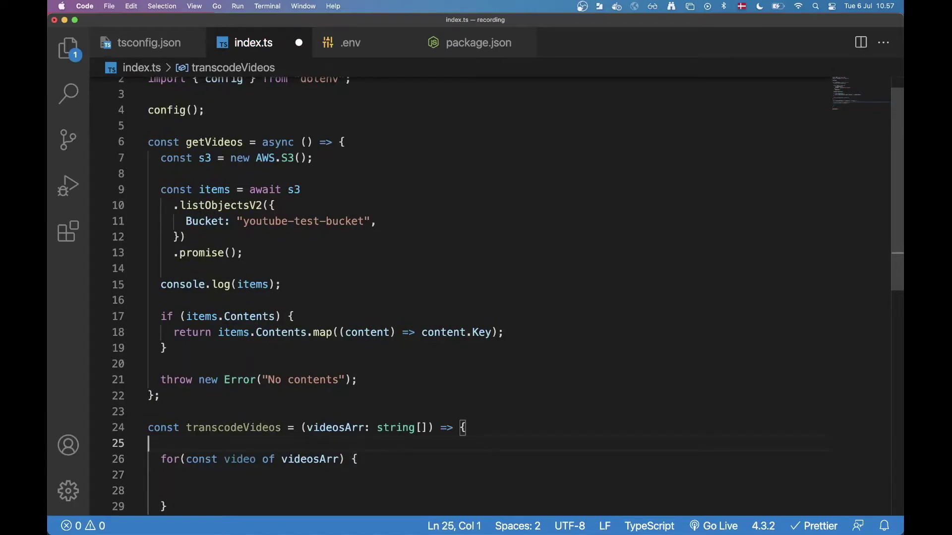
{"action": "key", "text": "Return"}
{"action": "key", "text": "Up"}
{"action": "key", "text": "Return"}
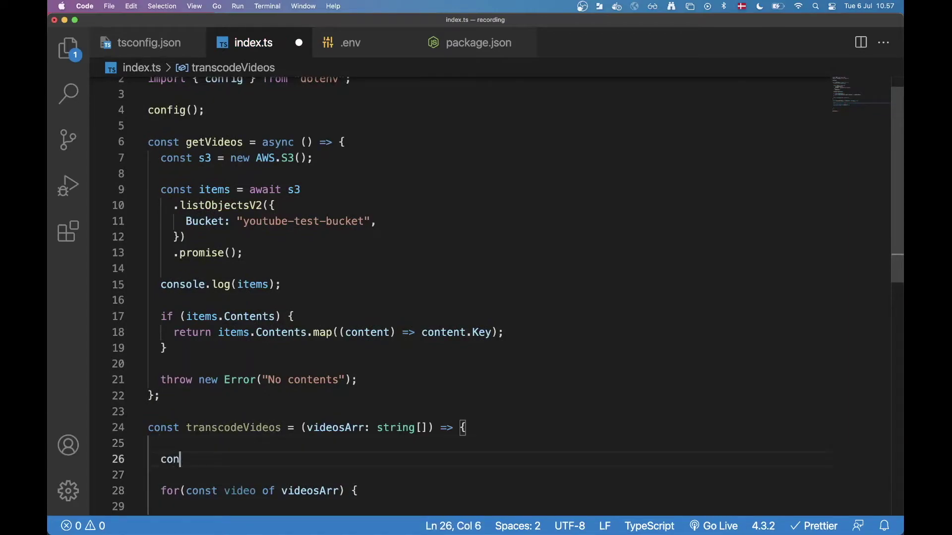
{"action": "type", "text": "const "}
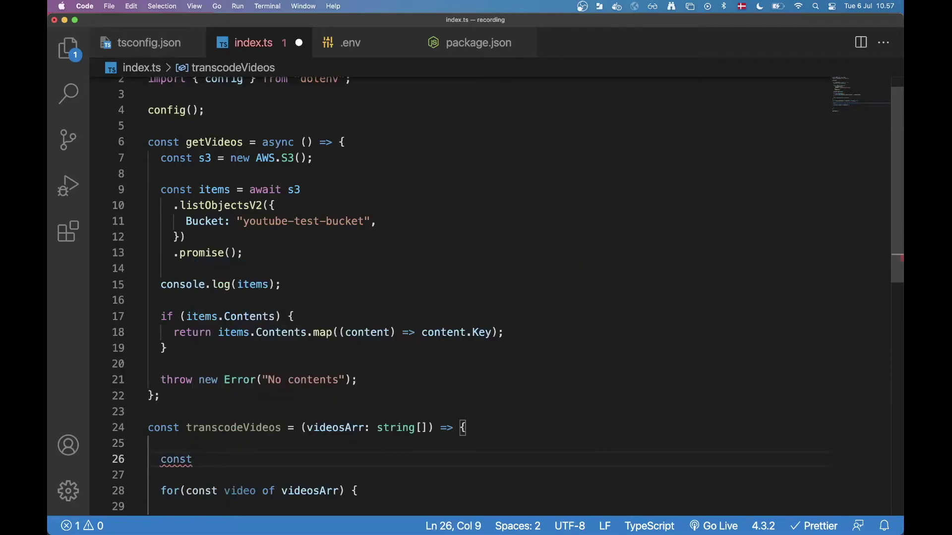
{"action": "type", "text": "transc"}
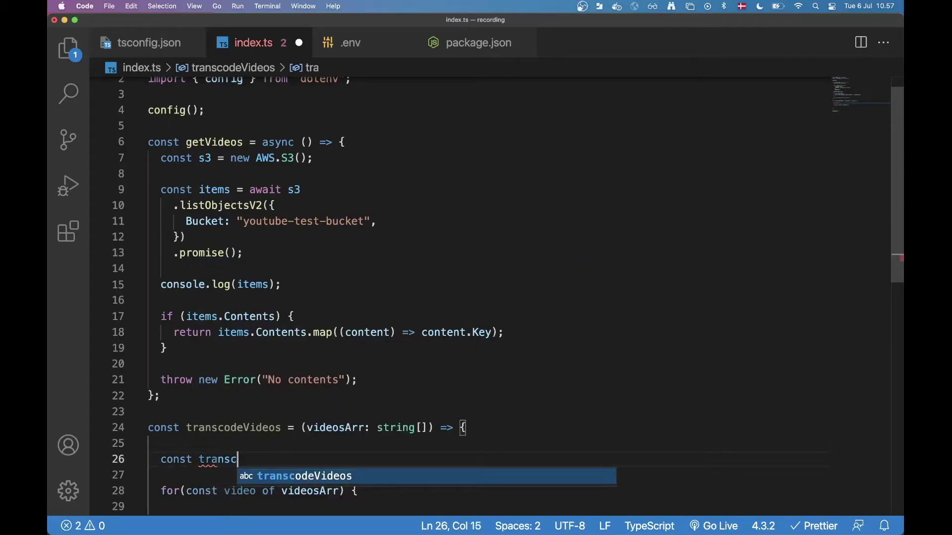
{"action": "type", "text": "oder = AWS"}
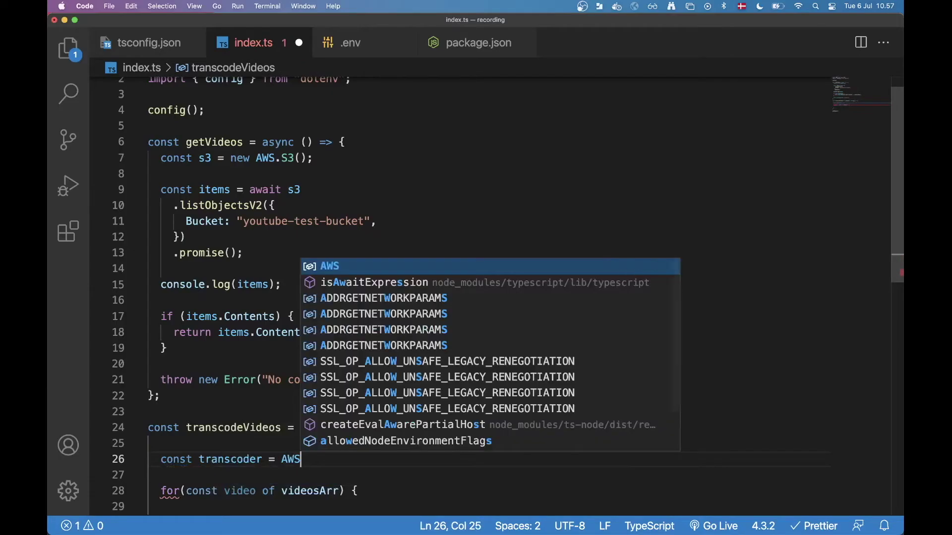
{"action": "type", "text": ".Tran"}
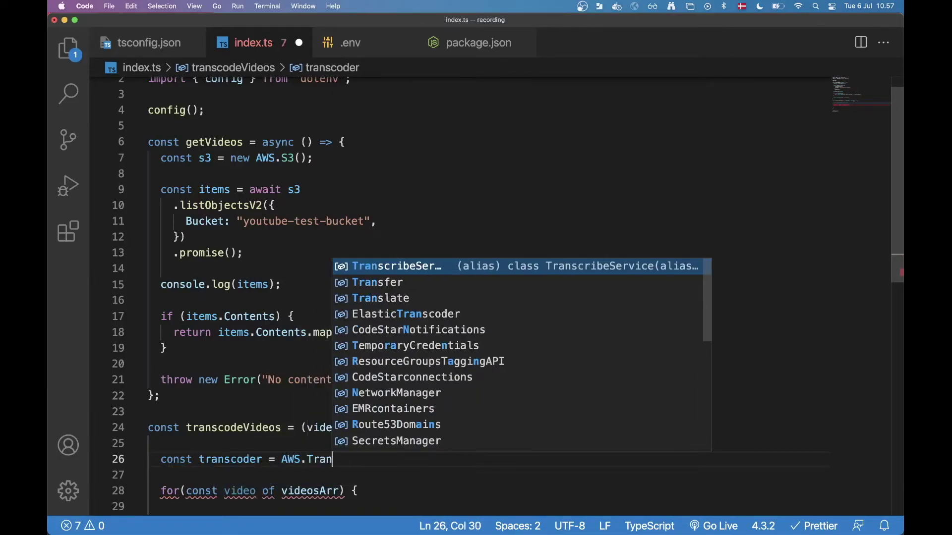
{"action": "type", "text": "s"}
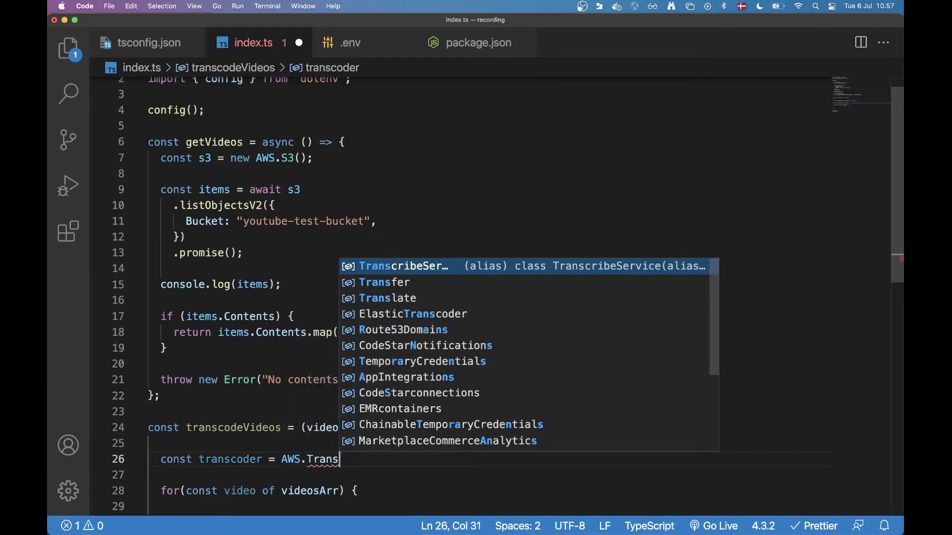
{"action": "key", "text": "Down"}
{"action": "key", "text": "Down"}
{"action": "key", "text": "Down"}
{"action": "key", "text": "Return"}
{"action": "type", "text": "()"}
{"action": "key", "text": "BackSpace"}
{"action": "key", "text": "BackSpace"}
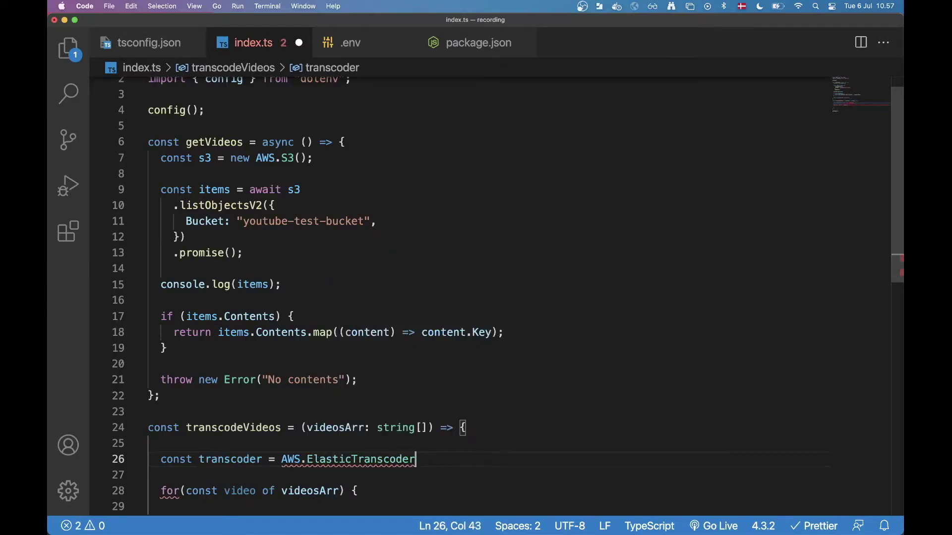
{"action": "type", "text": "();"}
{"action": "key", "text": "alt+Left"}
{"action": "key", "text": "alt+Left"}
{"action": "key", "text": "alt+Left"}
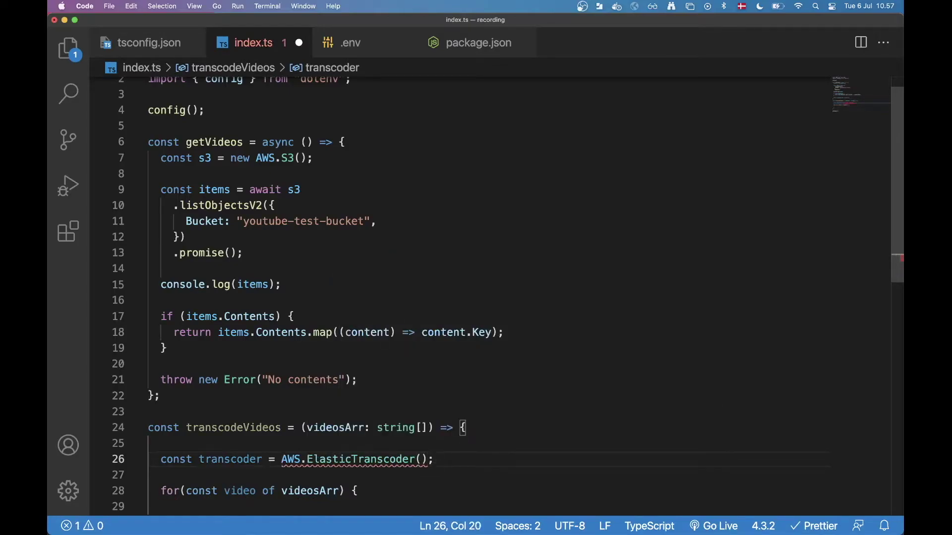
{"action": "key", "text": "Right"}
{"action": "key", "text": "Right"}
{"action": "type", "text": "new"}
{"action": "key", "text": "Down"}
{"action": "key", "text": "Down"}
{"action": "key", "text": "Down"}
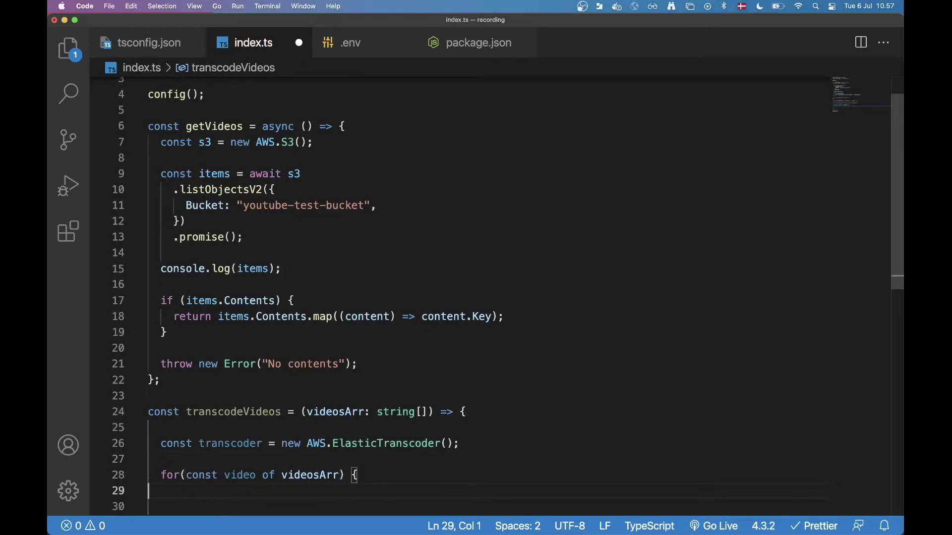
{"action": "scroll", "coordinate": [477, 298], "scroll_direction": "down", "scroll_amount": 2}
{"action": "type", "text": "t"}
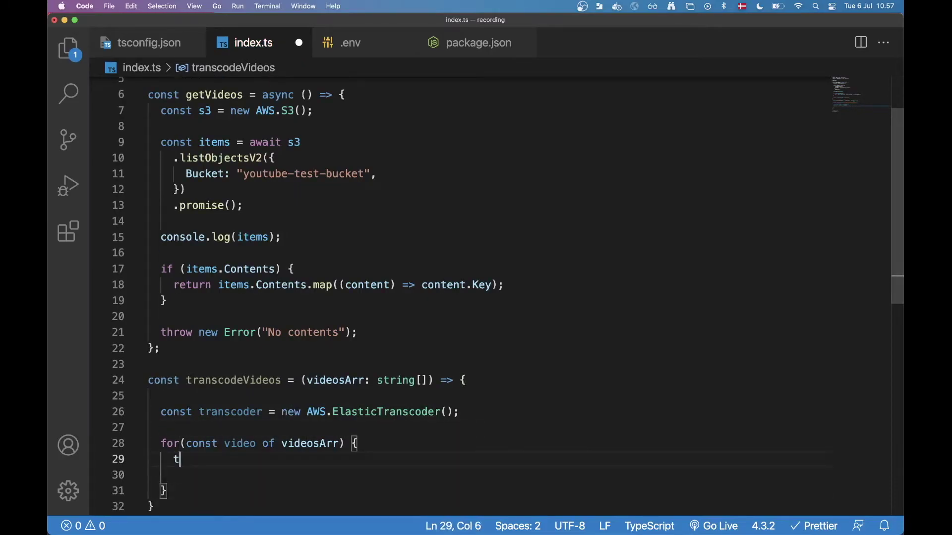
{"action": "type", "text": "ransc"}
- In the loop, assign `await transcoder.createJob({}).promise()` to a job constant
{"action": "key", "text": "BackSpace"}
{"action": "key", "text": "BackSpace"}
{"action": "key", "text": "BackSpace"}
{"action": "type", "text": "nsc"}
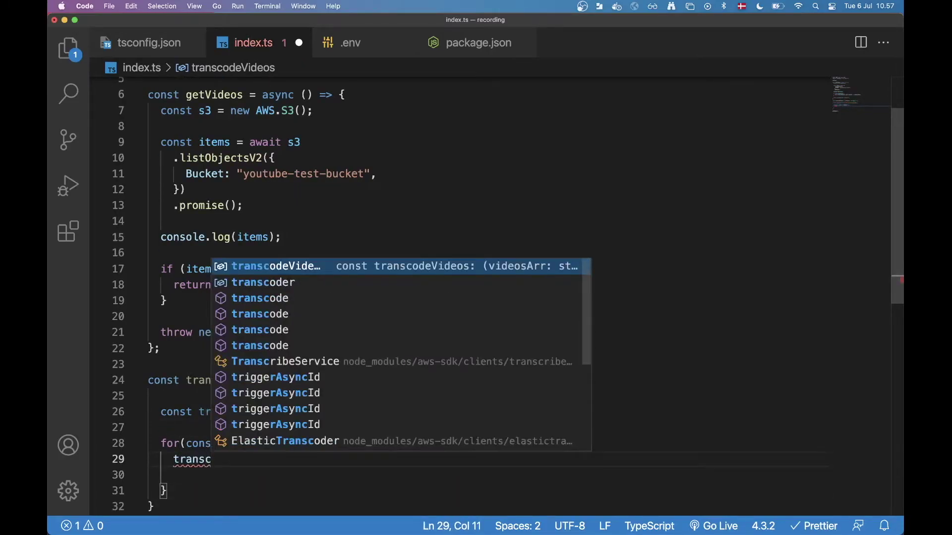
{"action": "key", "text": "Down"}
{"action": "key", "text": "Return"}
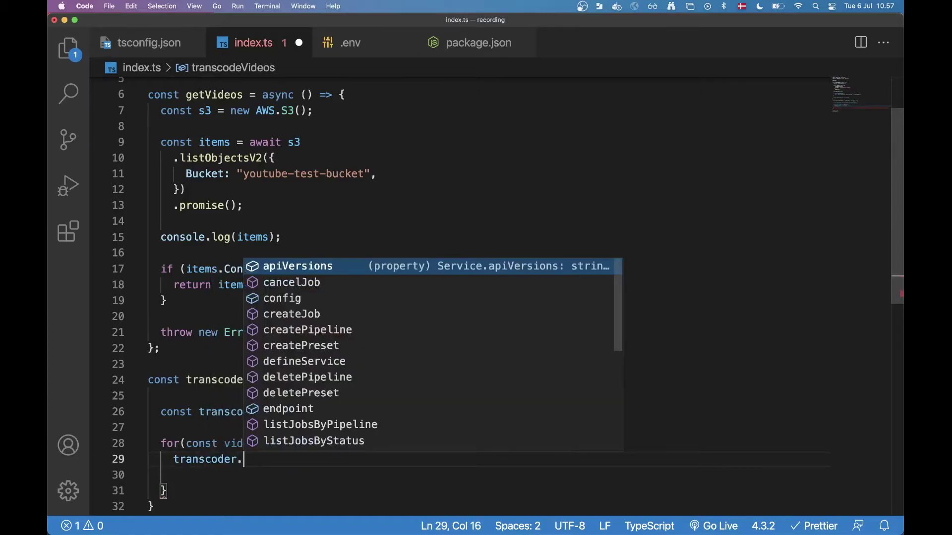
{"action": "type", "text": "create"}
{"action": "key", "text": "Tab"}
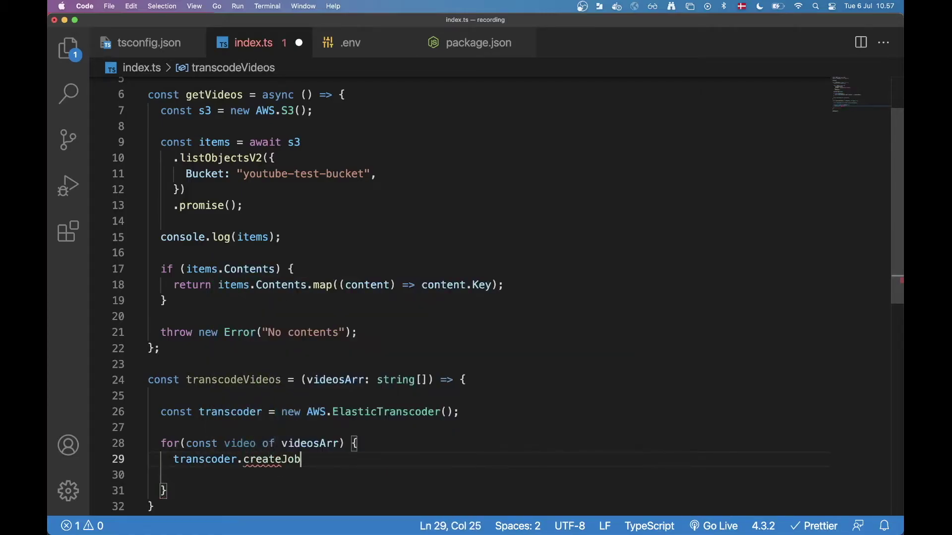
{"action": "key", "text": "super+s"}
{"action": "type", "text": "({}"}
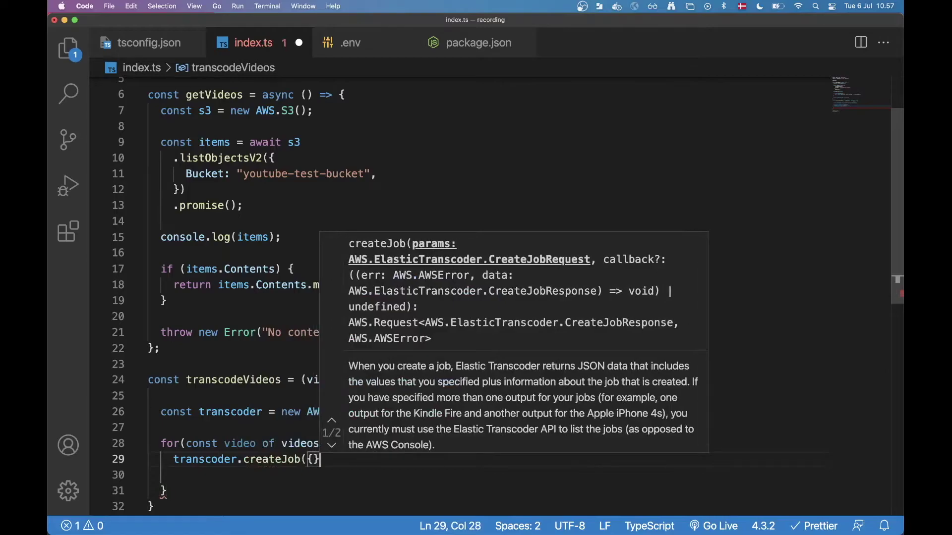
{"action": "type", "text": ").pr"}
{"action": "key", "text": "Tab"}
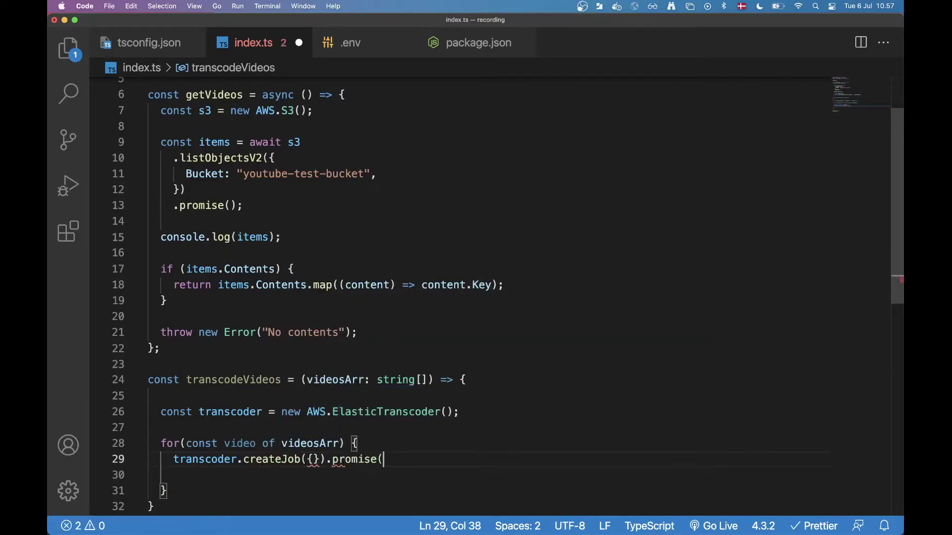
{"action": "type", "text": "();"}
{"action": "key", "text": "Home"}
{"action": "type", "text": "const job "}
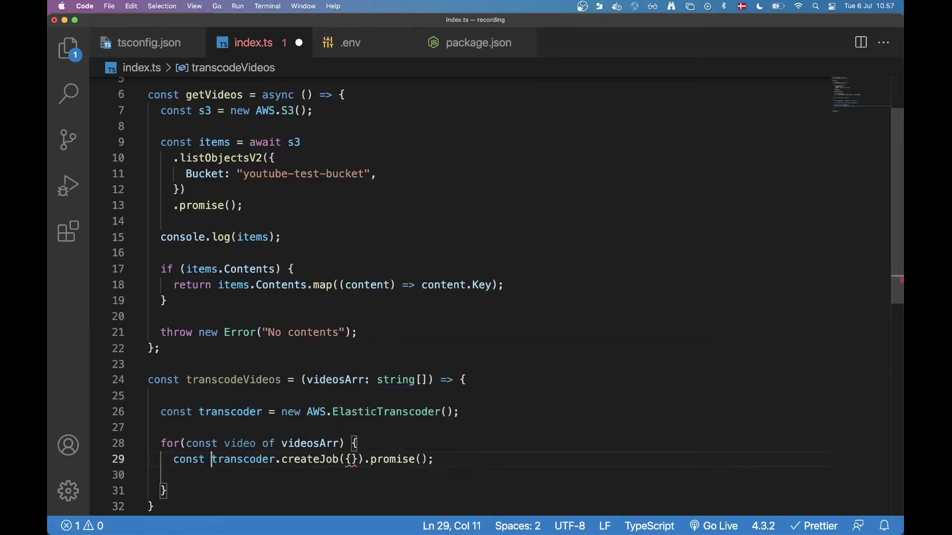
{"action": "type", "text": "= awiat"}
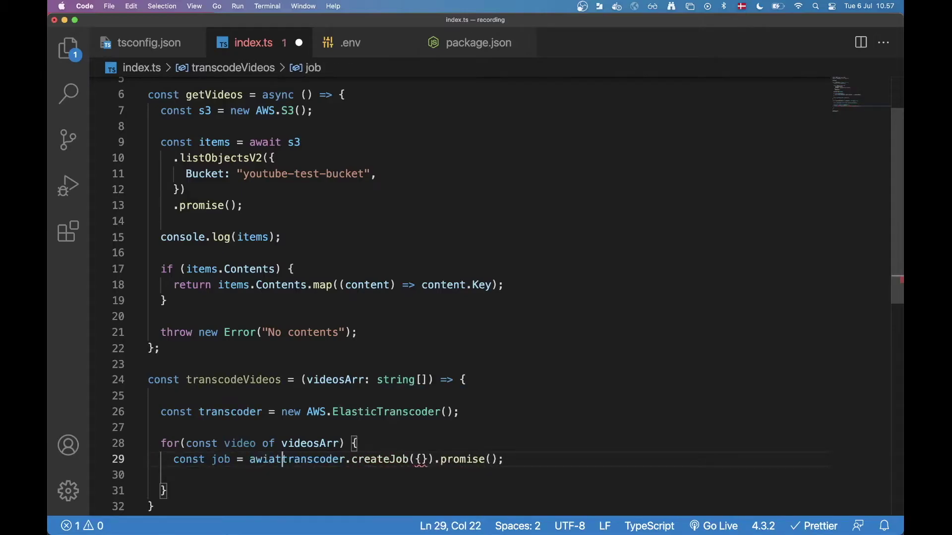
{"action": "key", "text": "BackSpace"}
{"action": "key", "text": "BackSpace"}
{"action": "key", "text": "BackSpace"}
{"action": "type", "text": "ait"}
- Add an empty PipelineId option to the createJob options object and save
{"action": "key", "text": "alt+Right"}
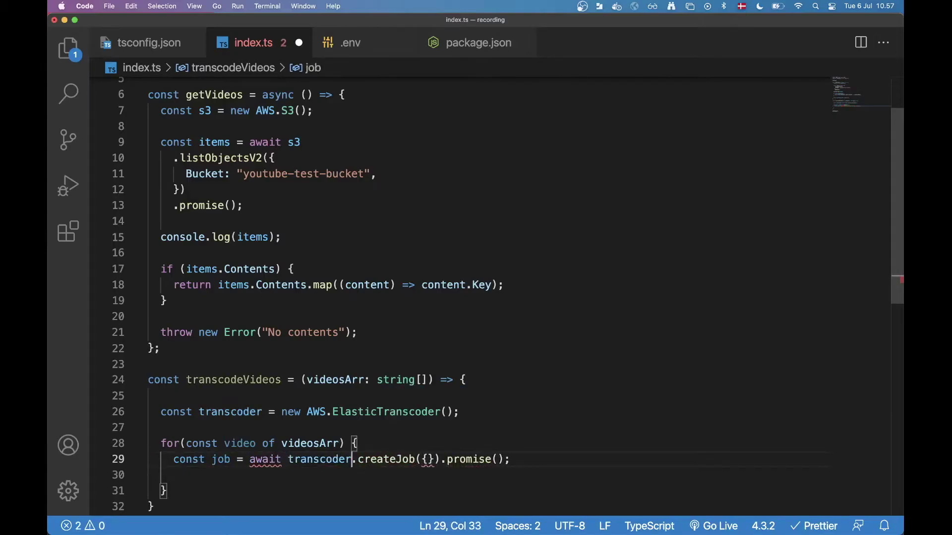
{"action": "key", "text": "alt+Right"}
{"action": "key", "text": "Right"}
{"action": "key", "text": "Right"}
{"action": "key", "text": "Return"}
{"action": "key", "text": "ctrl+space"}
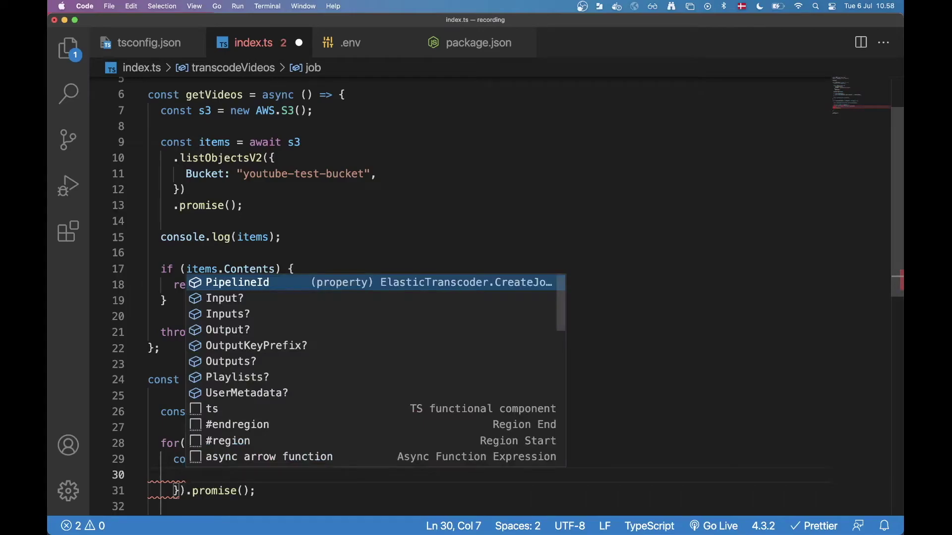
{"action": "key", "text": "Tab"}
{"action": "type", "text": ": '"}
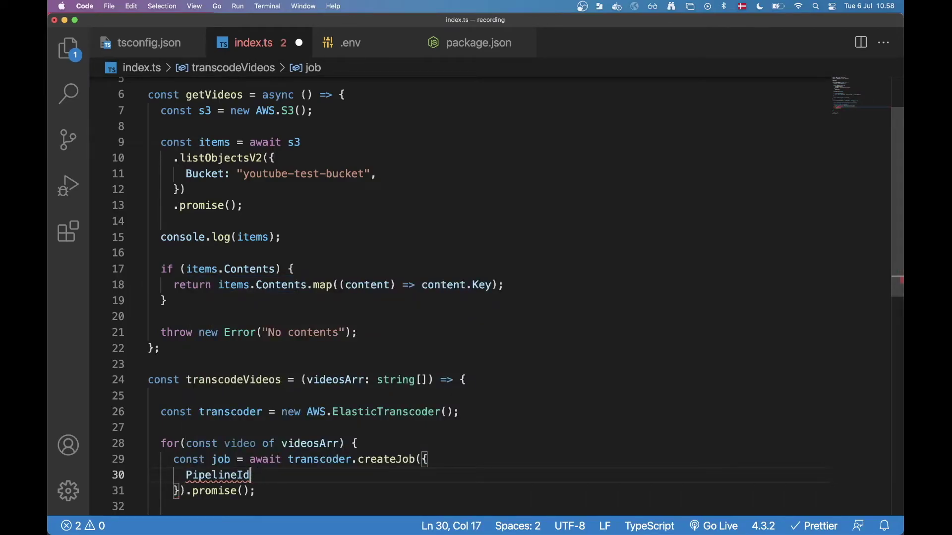
{"action": "type", "text": "',"}
{"action": "key", "text": "super+s"}
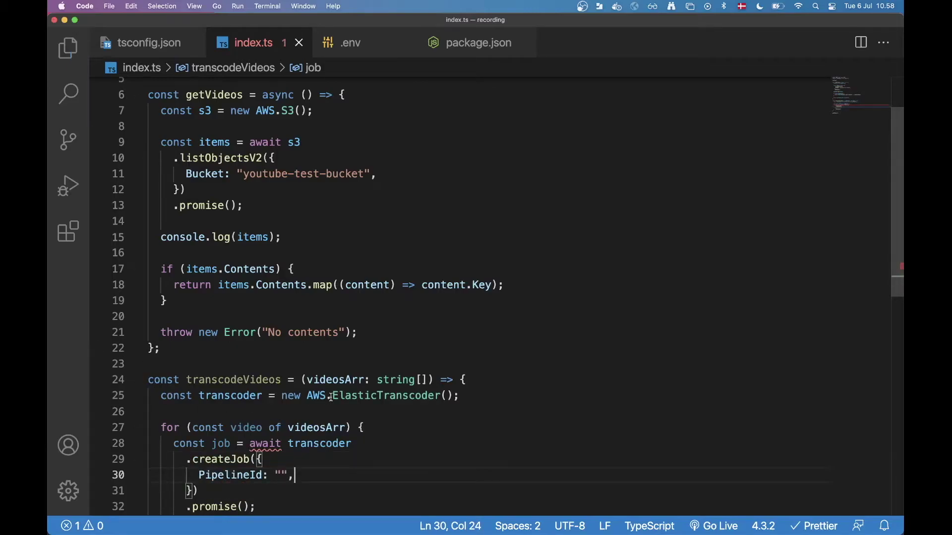
- Mark transcodeVideos as async, then switch to the S3 bucket page in Chrome
{"action": "left_click", "coordinate": [301, 380]}
{"action": "type", "text": "async"}
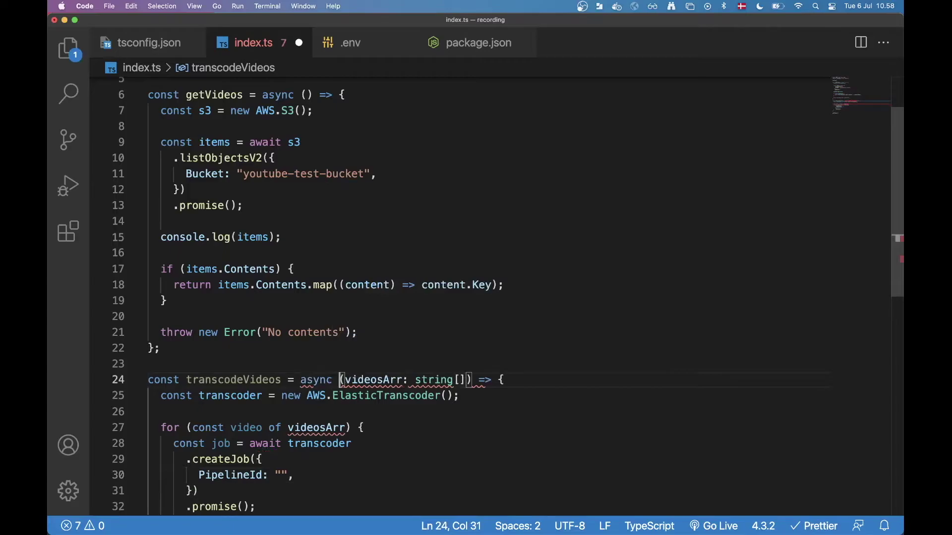
{"action": "left_click", "coordinate": [338, 396]}
{"action": "left_click", "coordinate": [295, 475]}
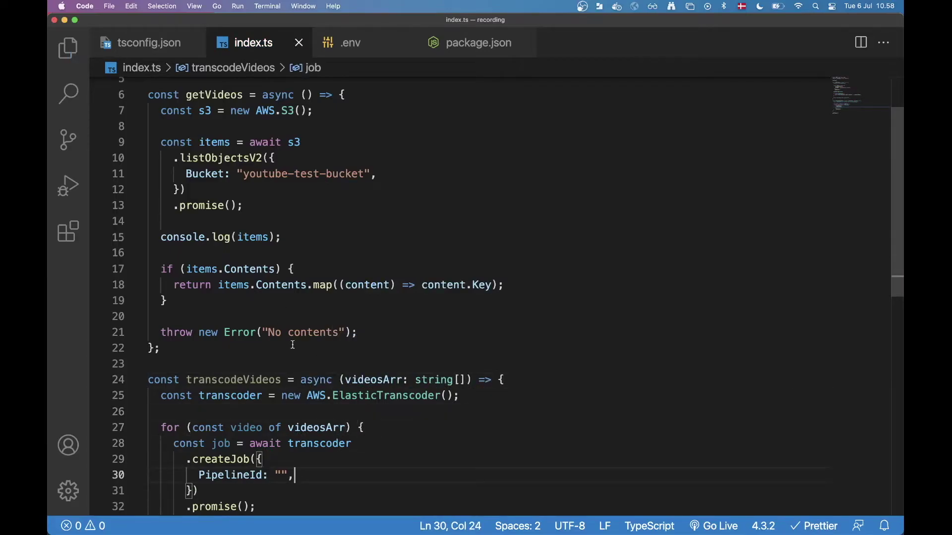
{"action": "key", "text": "ctrl+Up"}
{"action": "left_click", "coordinate": [268, 245]}
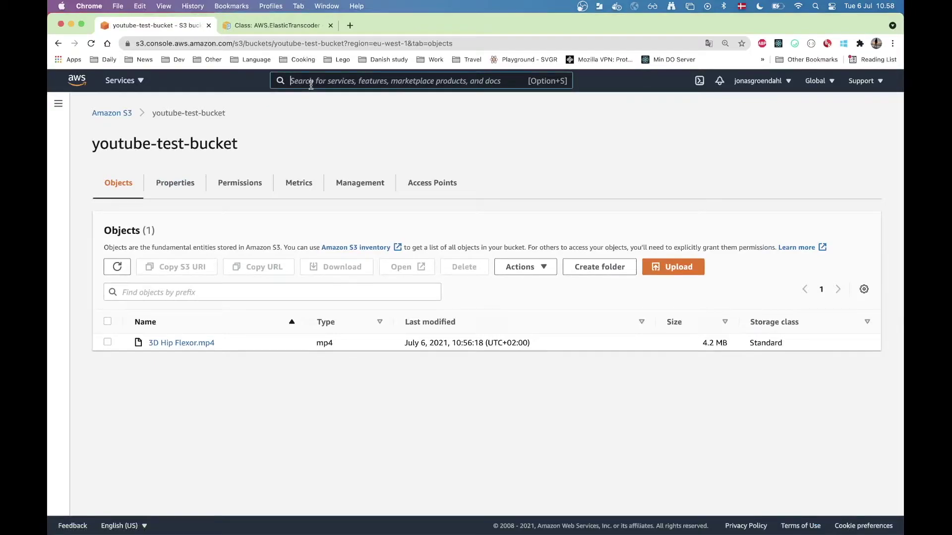
{"action": "left_click", "coordinate": [310, 82]}
{"action": "type", "text": "elastic trans"}
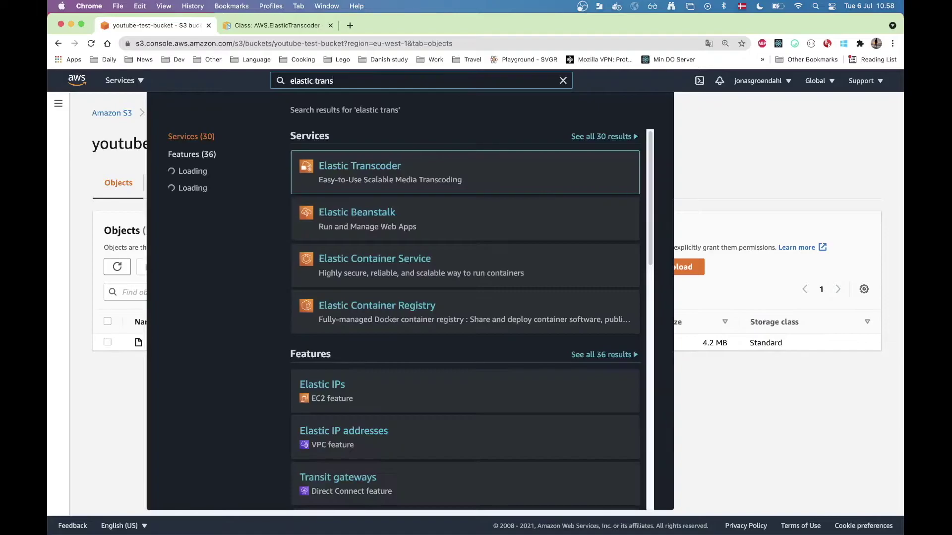
{"action": "left_click", "coordinate": [335, 170]}
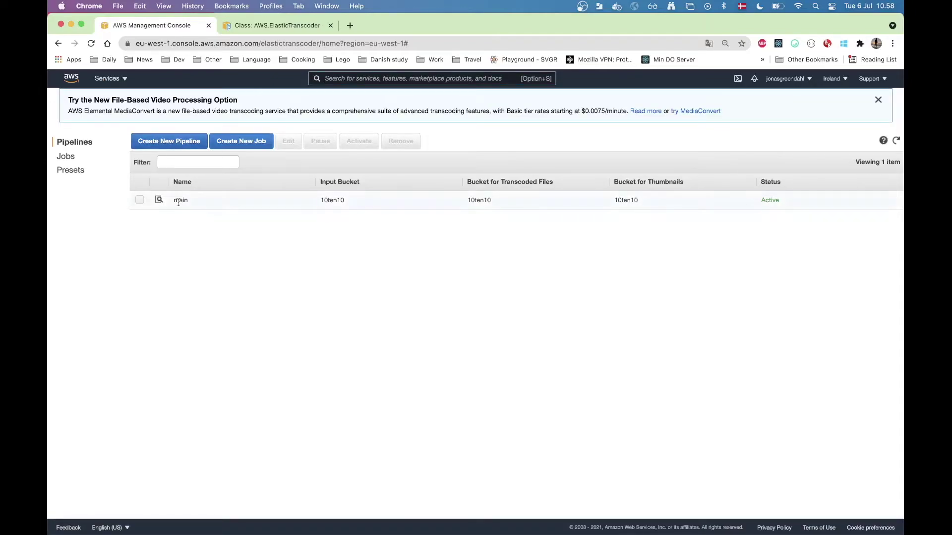
{"action": "left_click", "coordinate": [159, 200]}
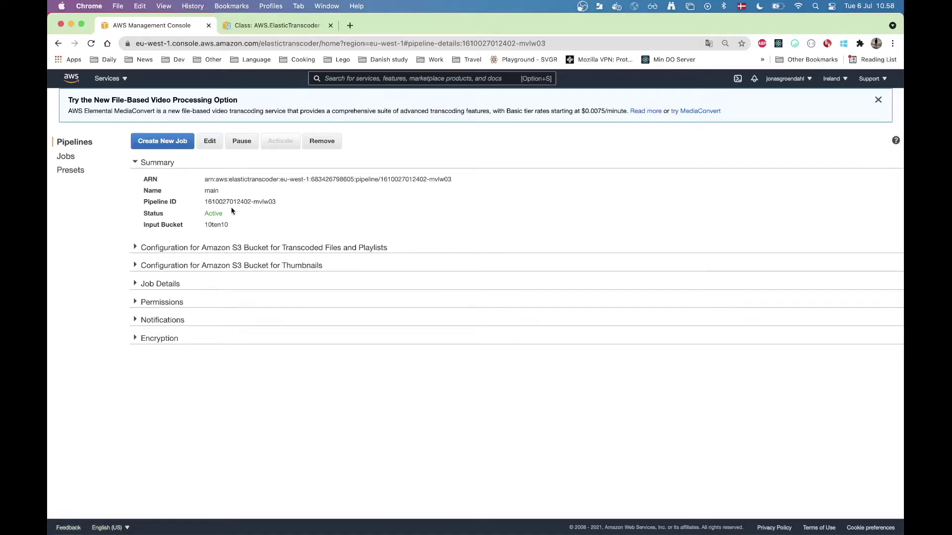
{"action": "left_click", "coordinate": [154, 285]}
{"action": "left_click_drag", "start_coordinate": [282, 202], "coordinate": [202, 200]}
{"action": "key", "text": "super+c"}
{"action": "key", "text": "ctrl+Left"}
{"action": "key", "text": "ctrl+Right"}
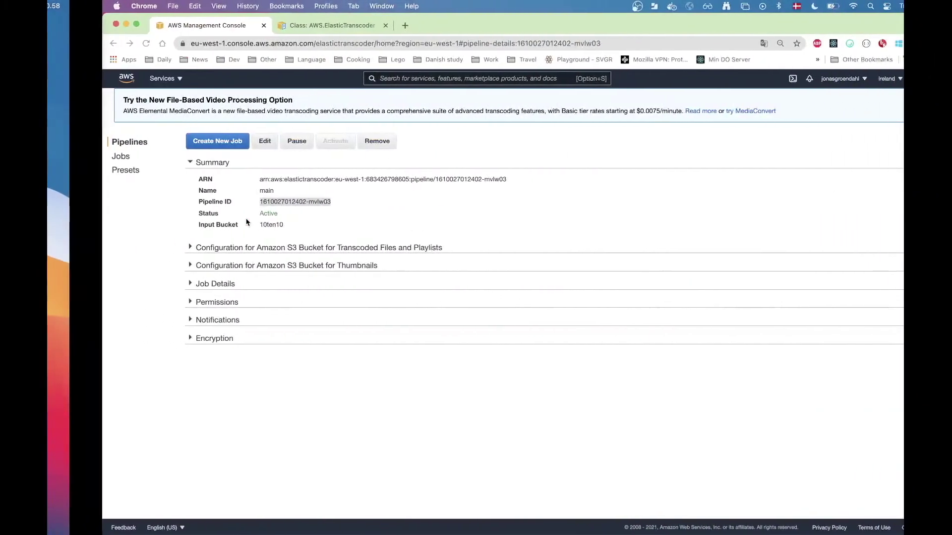
{"action": "key", "text": "ctrl+Up"}
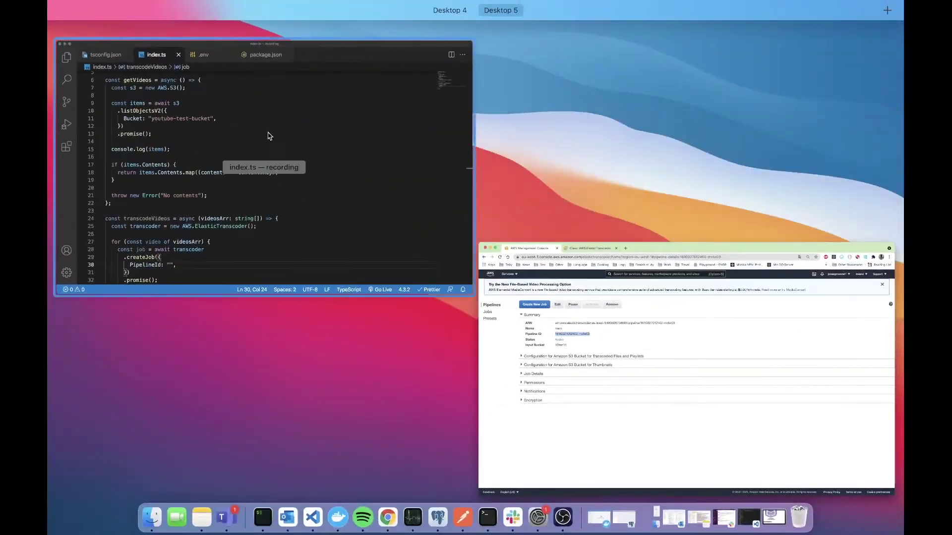
{"action": "left_click", "coordinate": [273, 132]}
{"action": "scroll", "coordinate": [342, 443], "scroll_direction": "down", "scroll_amount": 5}
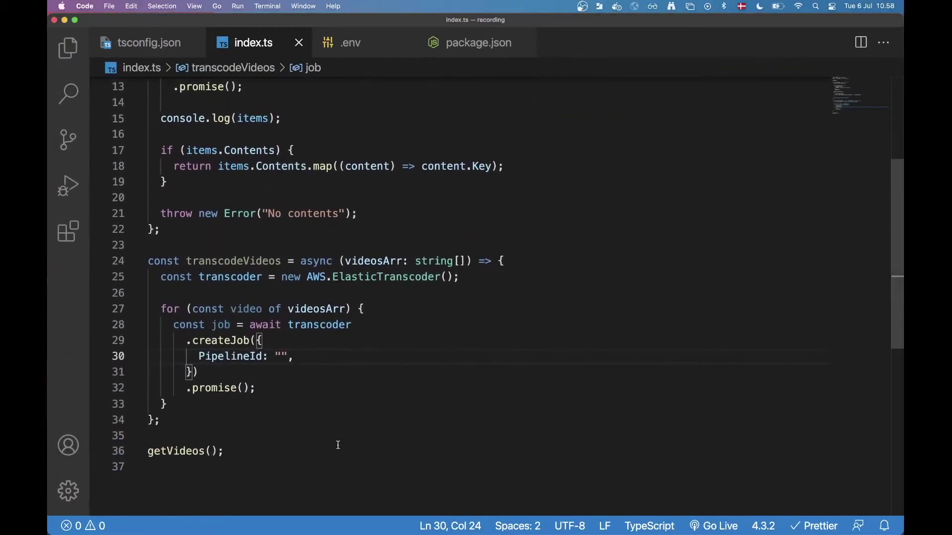
{"action": "left_click", "coordinate": [281, 357]}
{"action": "key", "text": "super+v"}
{"action": "key", "text": "super+z"}
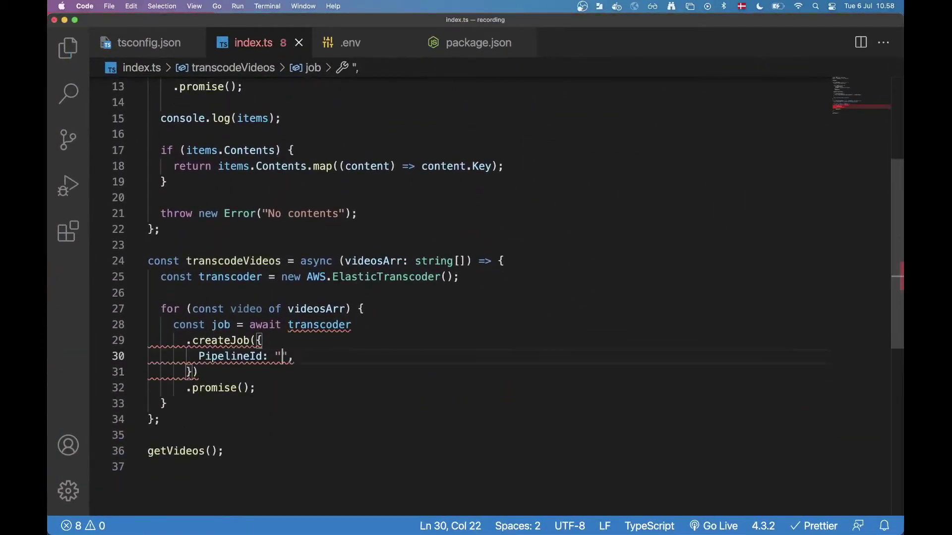
{"action": "key", "text": "super+shift+z"}
{"action": "key", "text": "super+Left"}
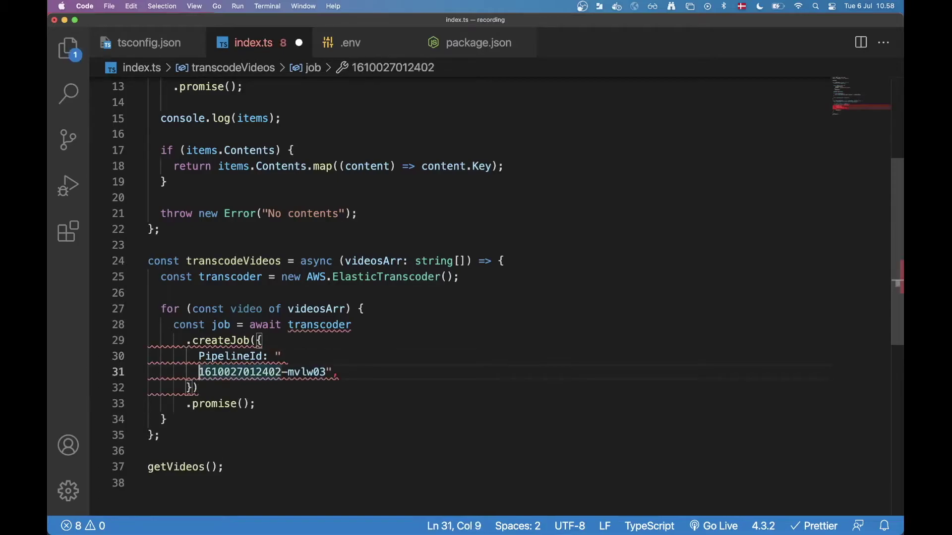
{"action": "key", "text": "shift+Tab"}
{"action": "key", "text": "BackSpace"}
{"action": "key", "text": "BackSpace"}
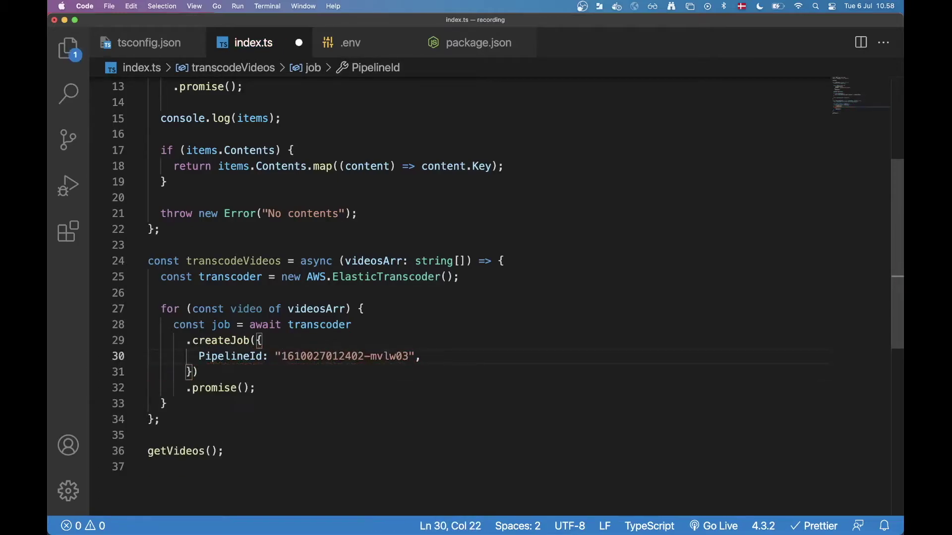
{"action": "key", "text": "ctrl+super+f"}
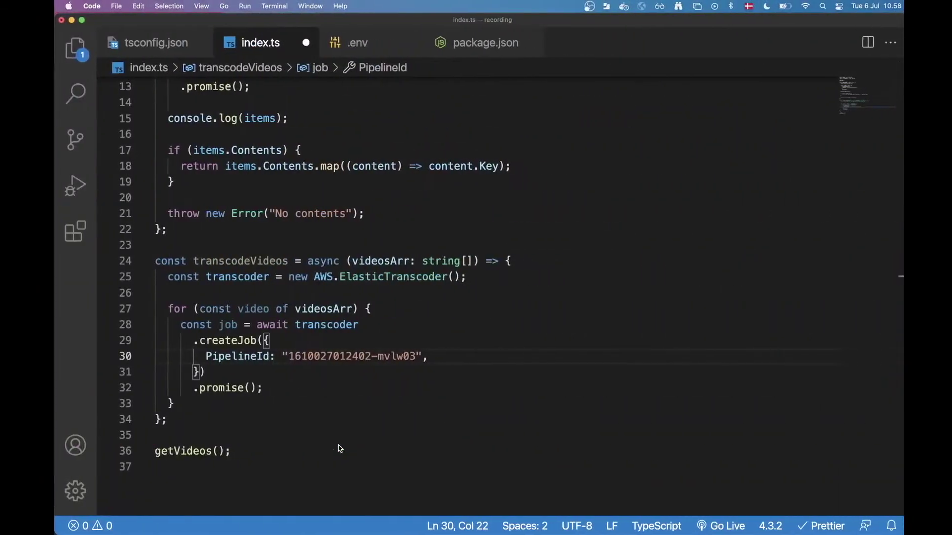
{"action": "key", "text": "ctrl+Up"}
- Start a new Elastic Transcoder pipeline with youtube-test-bucket as its input bucket
{"action": "left_click", "coordinate": [264, 164]}
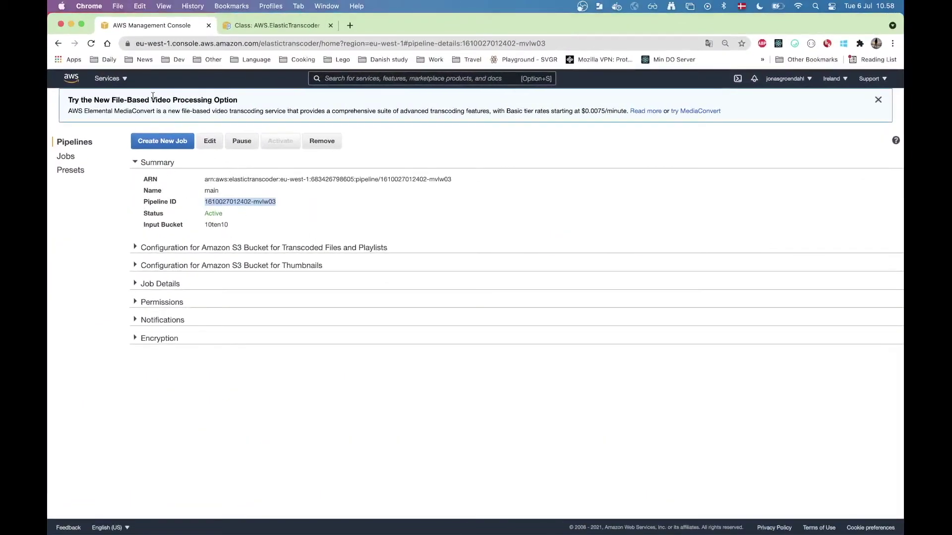
{"action": "left_click", "coordinate": [58, 43]}
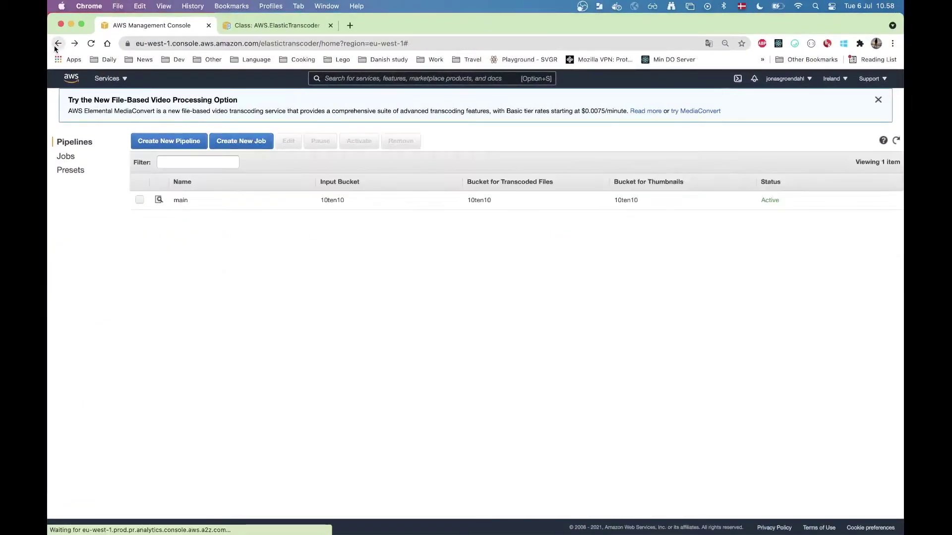
{"action": "left_click", "coordinate": [169, 141]}
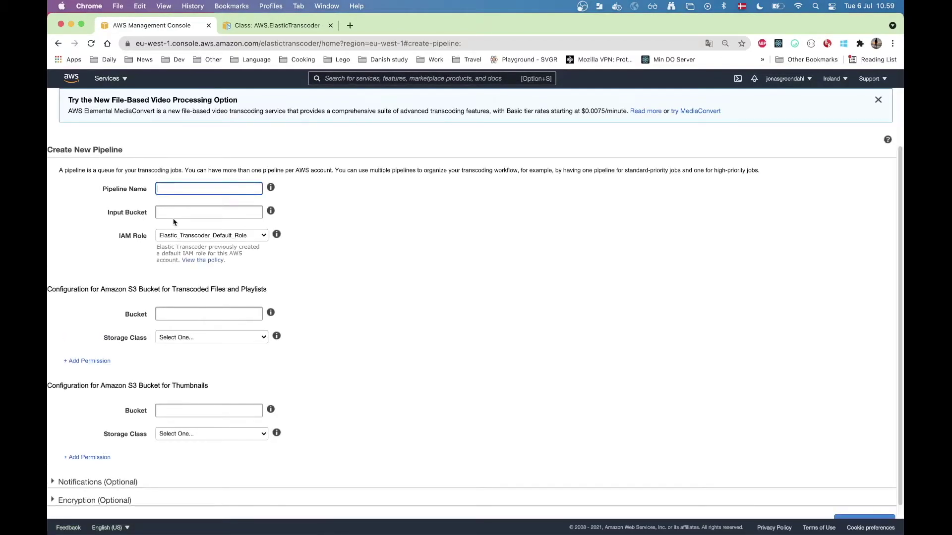
{"action": "type", "text": "youtube-test-pipeline"}
{"action": "left_click", "coordinate": [208, 212]}
{"action": "left_click", "coordinate": [209, 237]}
{"action": "scroll", "coordinate": [192, 319], "scroll_direction": "down", "scroll_amount": 1}
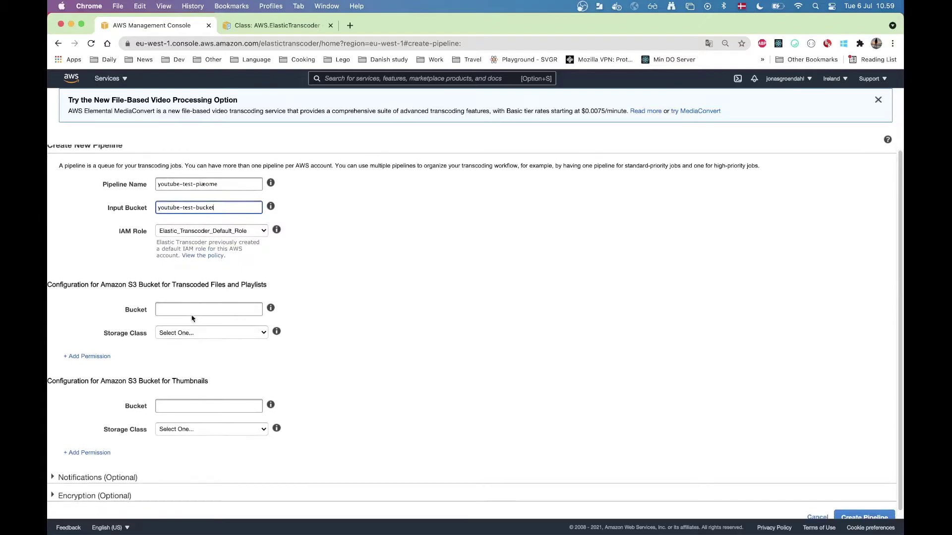
{"action": "left_click", "coordinate": [865, 516]}
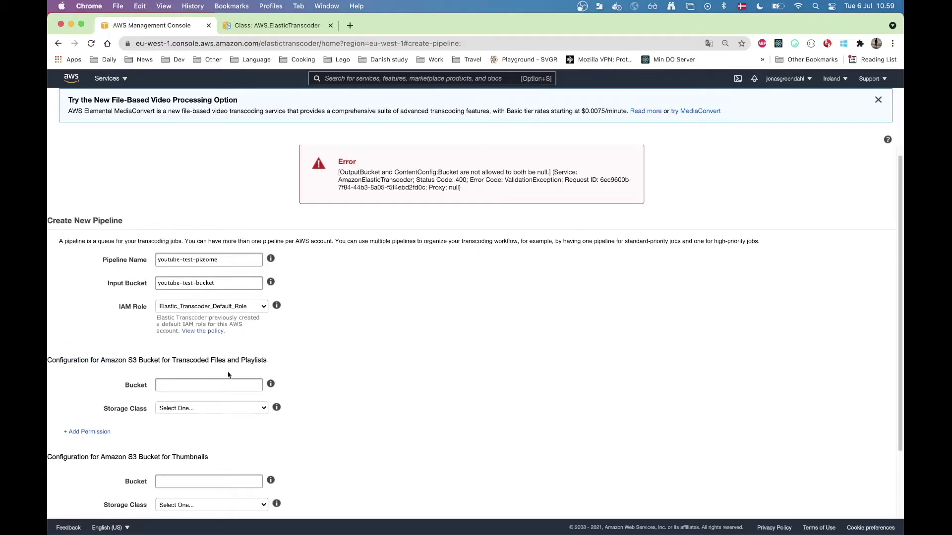
- Use youtube-test-bucket for transcoded files and thumbnails, create the pipeline, and select its ID
{"action": "left_click", "coordinate": [211, 384]}
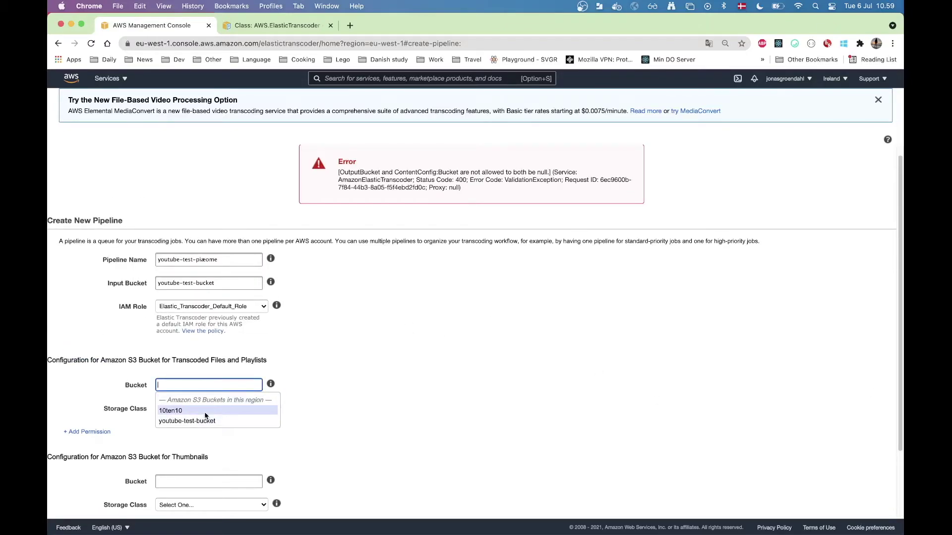
{"action": "left_click", "coordinate": [186, 420]}
{"action": "scroll", "coordinate": [433, 386], "scroll_direction": "down", "scroll_amount": 3}
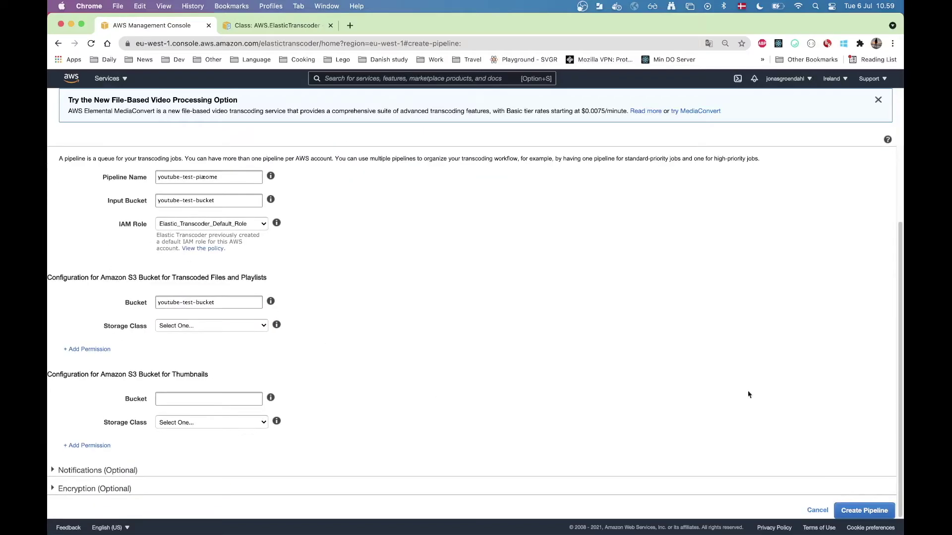
{"action": "left_click", "coordinate": [209, 399]}
{"action": "left_click", "coordinate": [191, 434]}
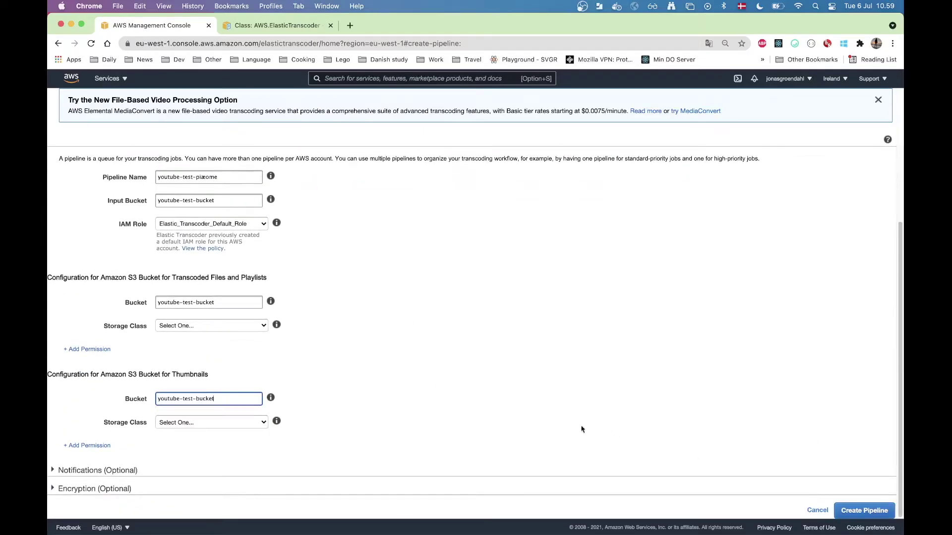
{"action": "left_click", "coordinate": [864, 511]}
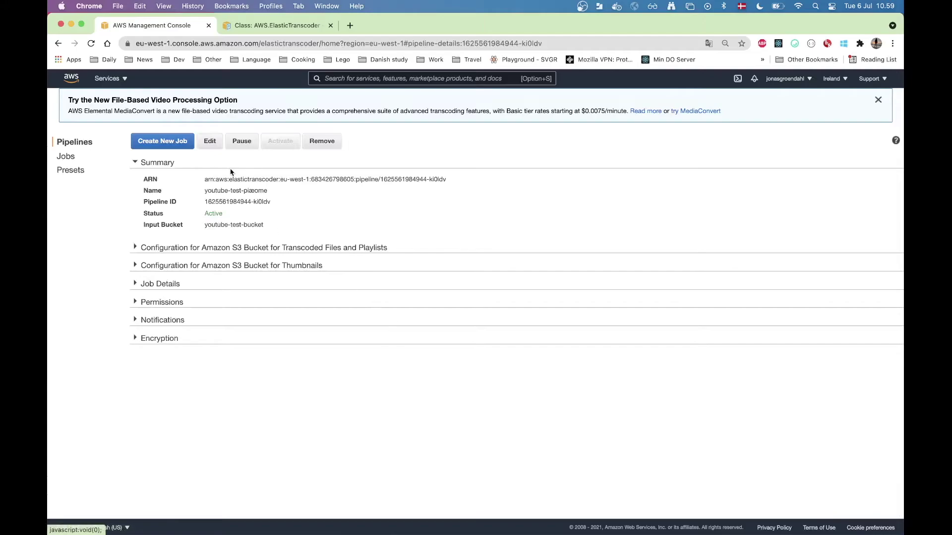
{"action": "left_click_drag", "start_coordinate": [271, 202], "coordinate": [190, 203]}
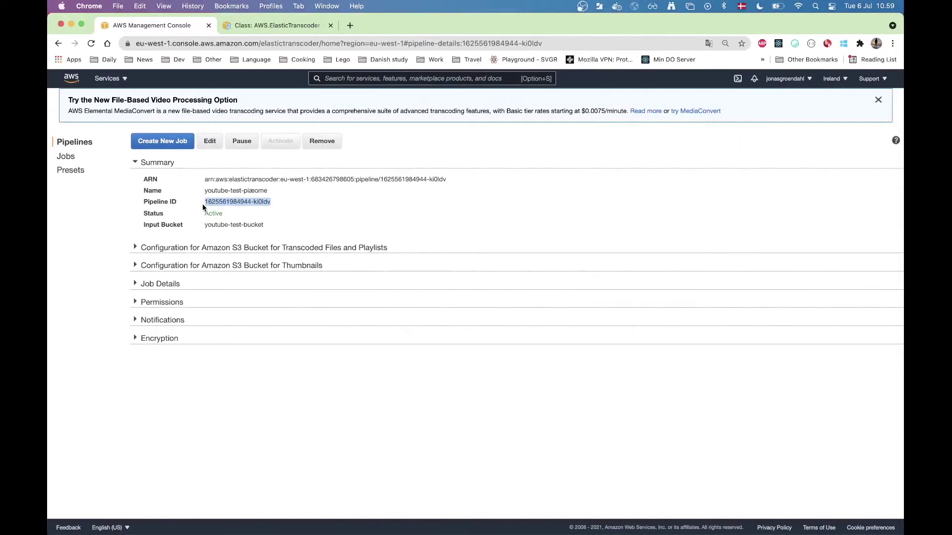
{"action": "key", "text": "ctrl+Right"}
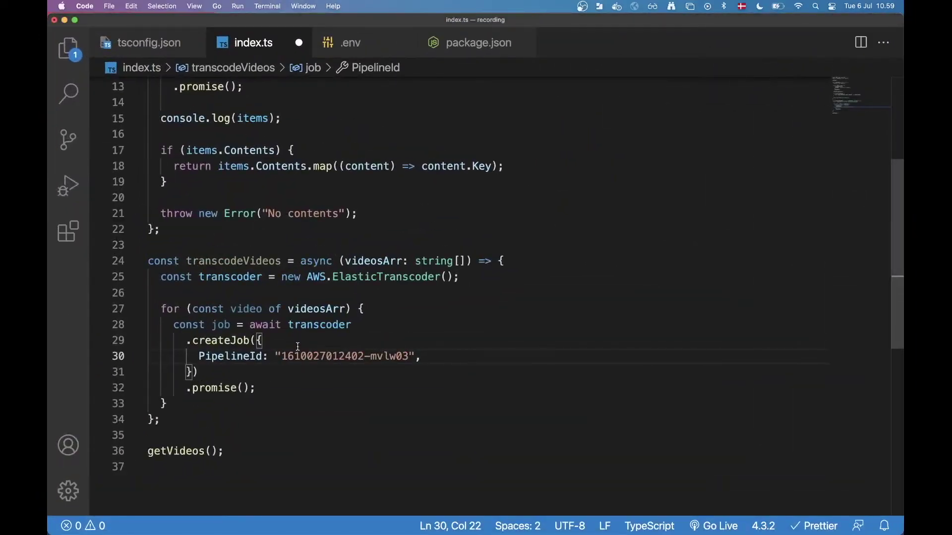
{"action": "double_click", "coordinate": [345, 357]}
{"action": "key", "text": "super+v"}
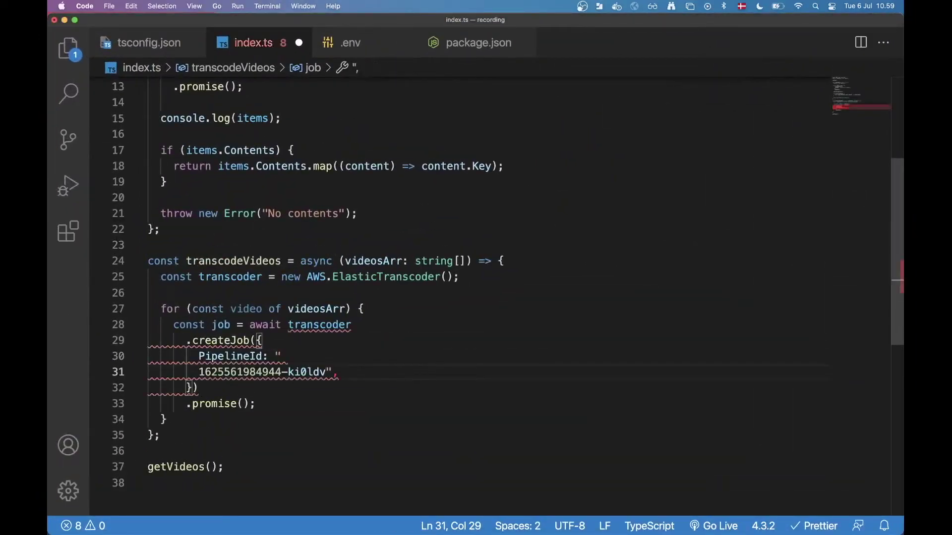
{"action": "key", "text": "shift+Home"}
{"action": "key", "text": "BackSpace"}
{"action": "key", "text": "BackSpace"}
{"action": "key", "text": "super+s"}
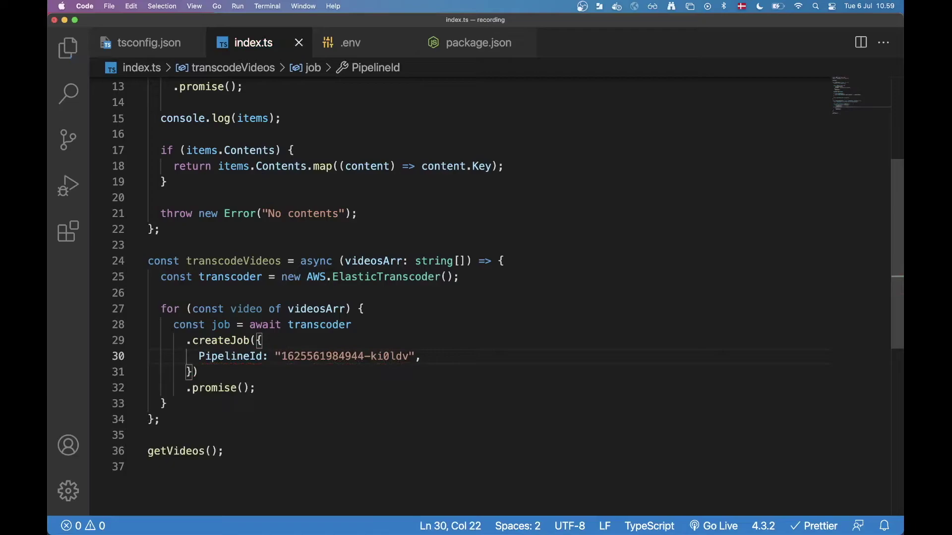
{"action": "key", "text": "super+Right"}
{"action": "key", "text": "Return"}
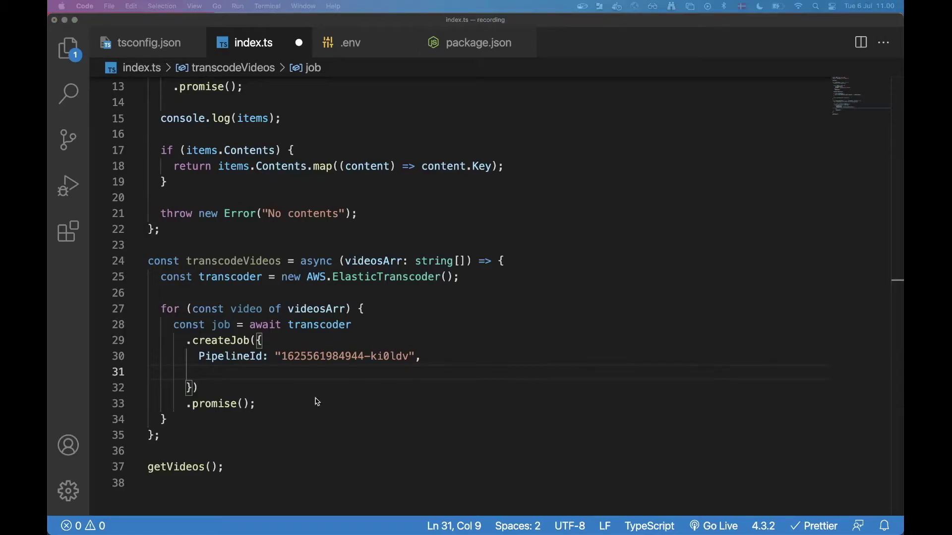
- Insert an Input property into the createJob options after PipelineId
{"action": "left_click", "coordinate": [438, 362]}
{"action": "key", "text": "Return"}
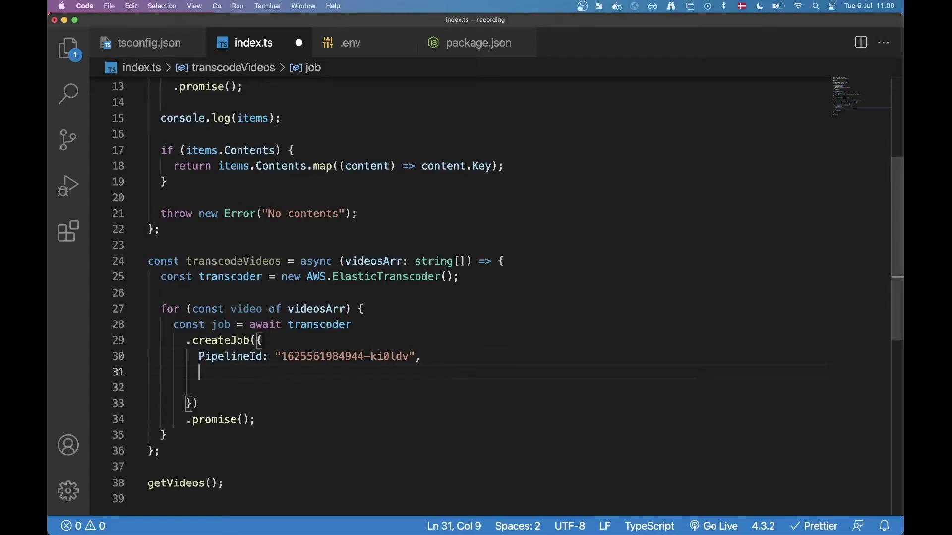
{"action": "key", "text": "ctrl+space"}
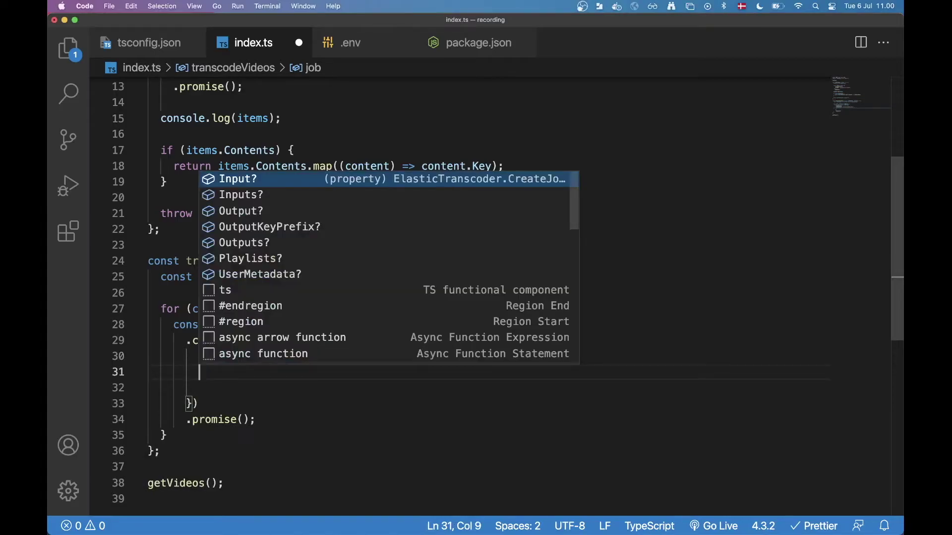
{"action": "key", "text": "Down"}
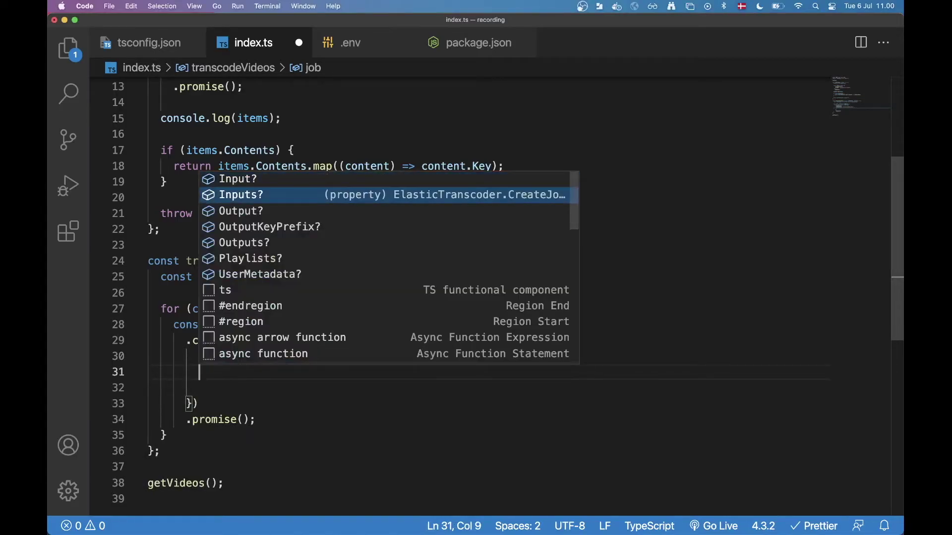
{"action": "key", "text": "Down"}
{"action": "key", "text": "Down"}
{"action": "key", "text": "Down"}
{"action": "key", "text": "Up"}
{"action": "key", "text": "Up"}
{"action": "key", "text": "Up"}
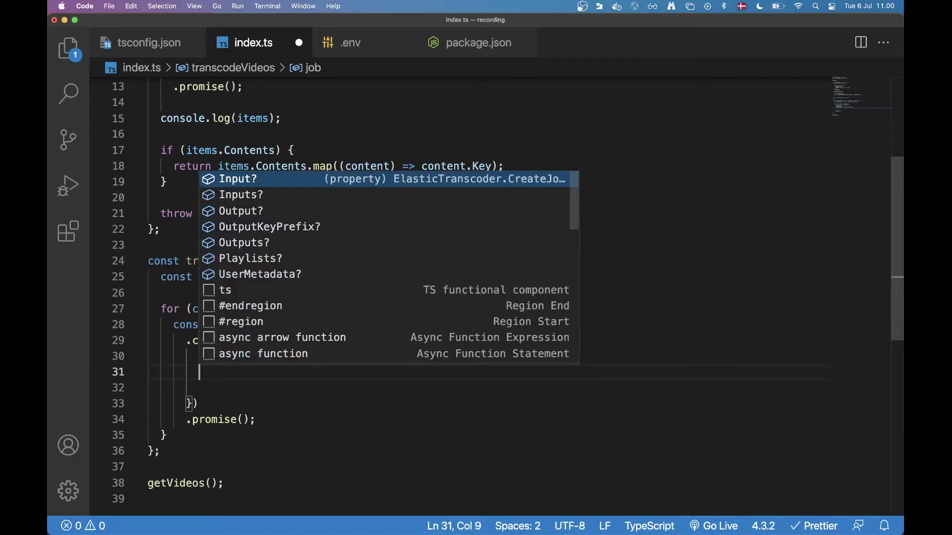
{"action": "key", "text": "Return"}
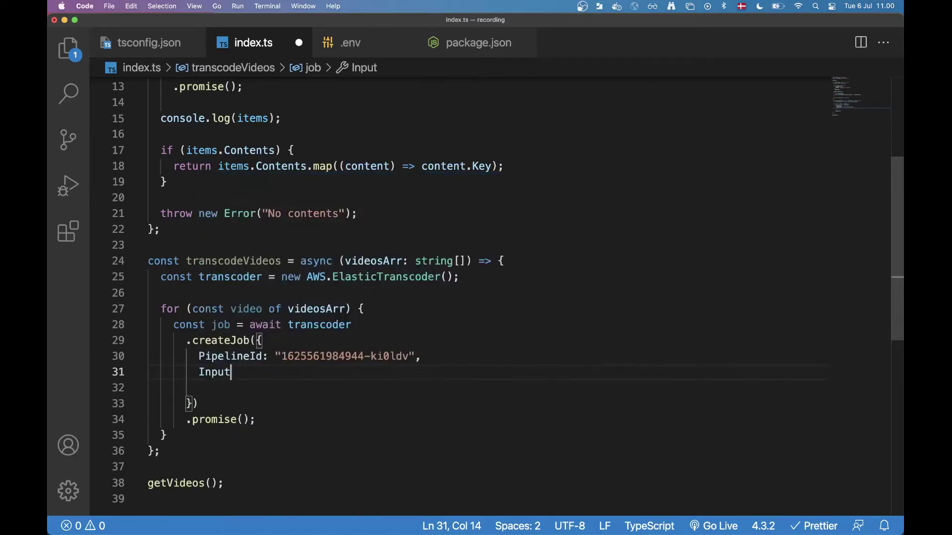
{"action": "type", "text": ": {"}
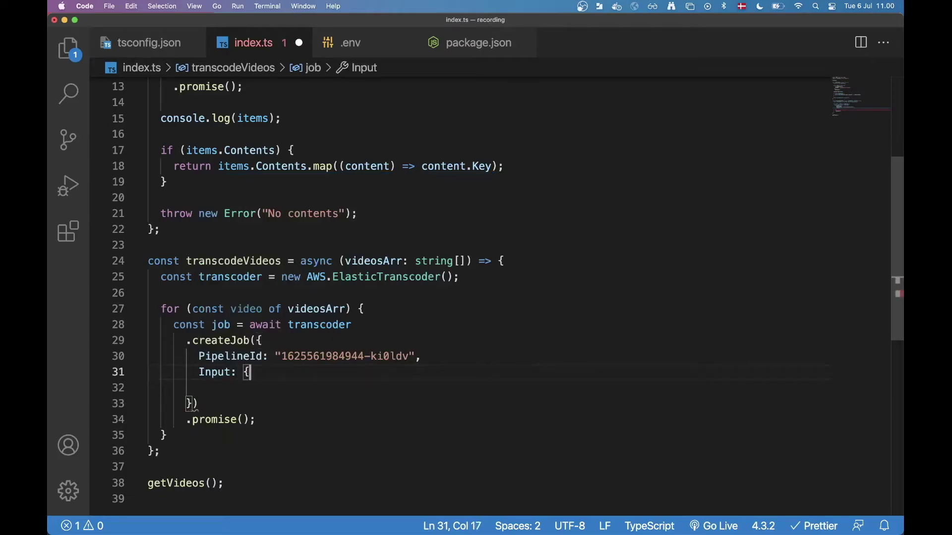
- Give Input the key: video property and save so Prettier formats it
{"action": "key", "text": "Return"}
{"action": "key", "text": "ctrl+space"}
{"action": "key", "text": "Escape"}
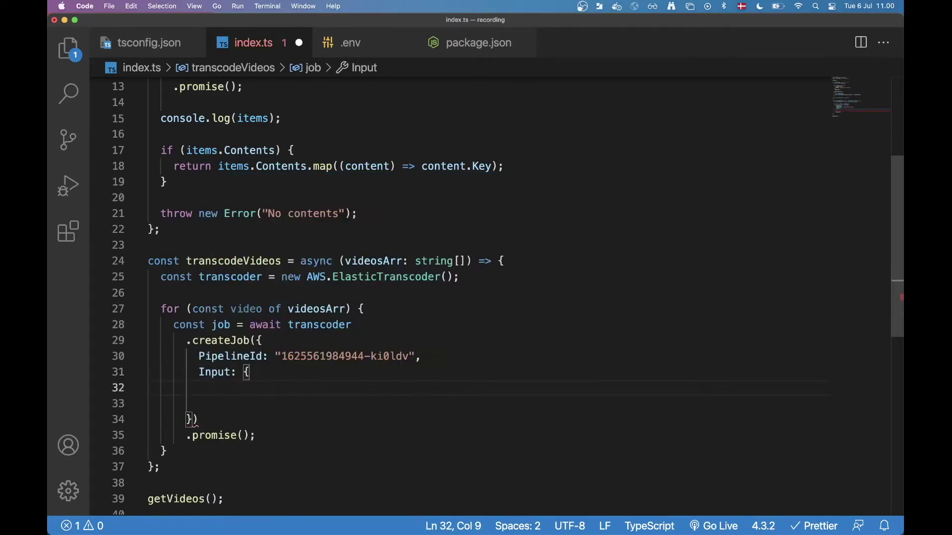
{"action": "type", "text": "}"}
{"action": "key", "text": "Up"}
{"action": "key", "text": "End"}
{"action": "key", "text": "Return"}
{"action": "type", "text": "key"}
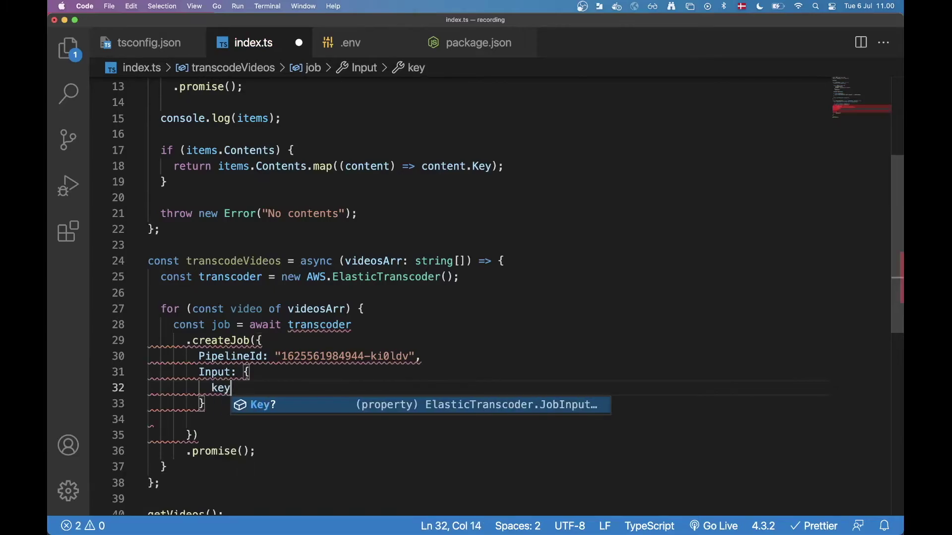
{"action": "type", "text": ": vi"}
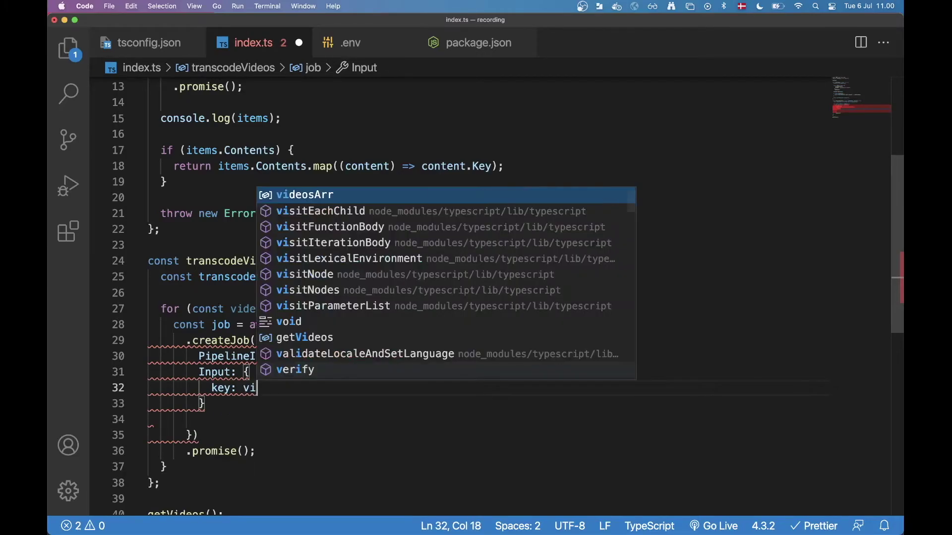
{"action": "type", "text": "deo"}
{"action": "key", "text": "Escape"}
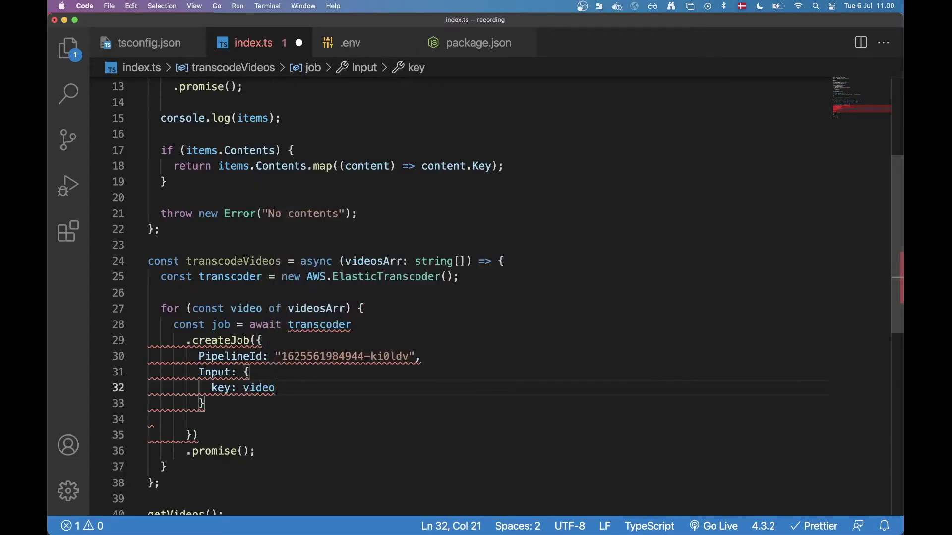
{"action": "double_click", "coordinate": [337, 308]}
{"action": "left_click", "coordinate": [288, 356]}
{"action": "key", "text": "super+s"}
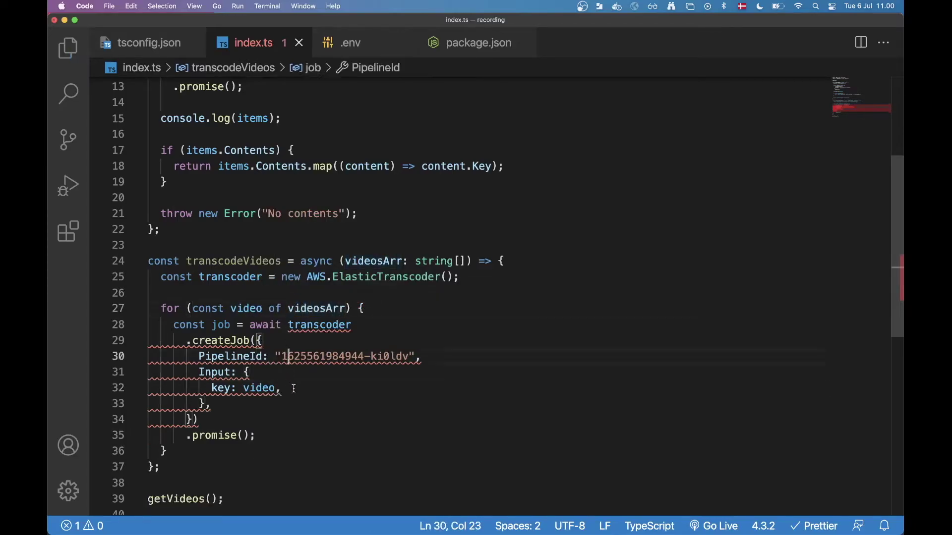
- Add Container: 'mp4' to the Input object
{"action": "left_click", "coordinate": [343, 386]}
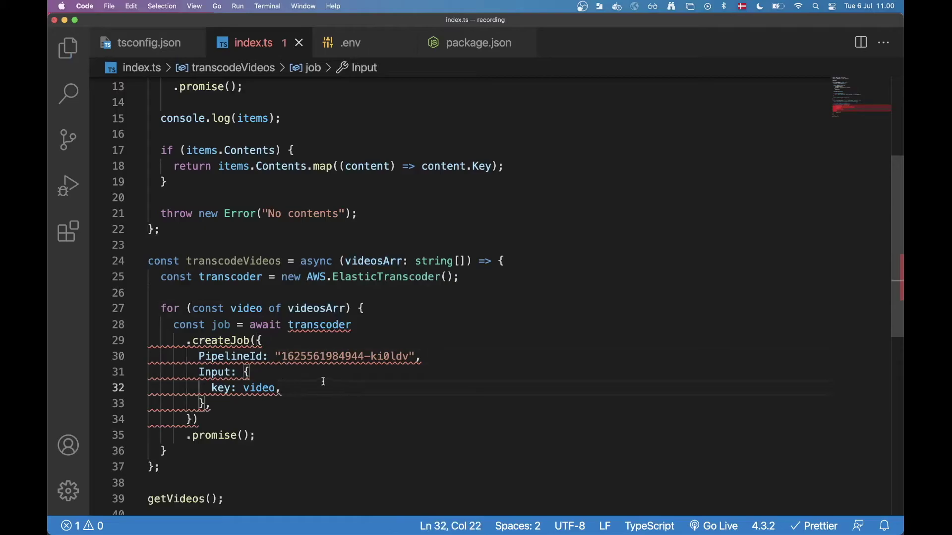
{"action": "scroll", "coordinate": [323, 382], "scroll_direction": "up", "scroll_amount": 5}
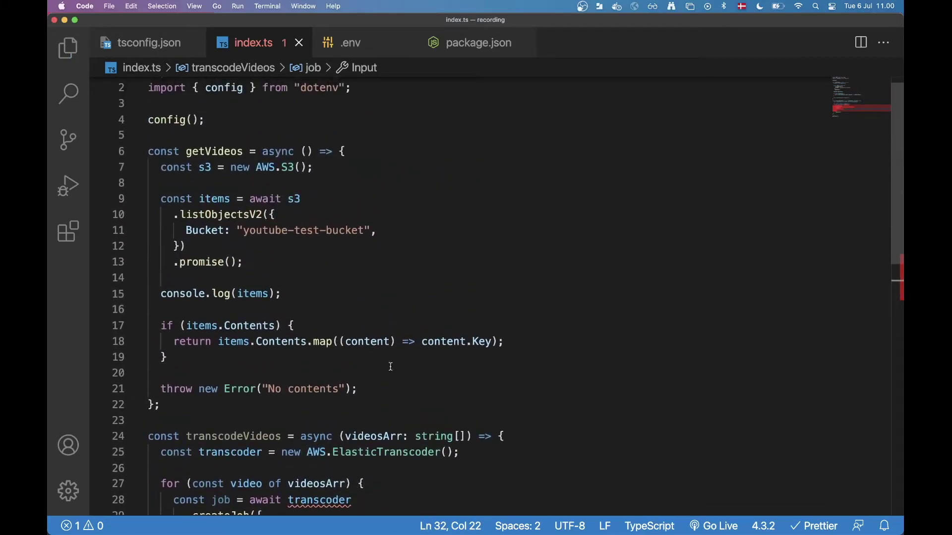
{"action": "scroll", "coordinate": [397, 386], "scroll_direction": "down", "scroll_amount": 5}
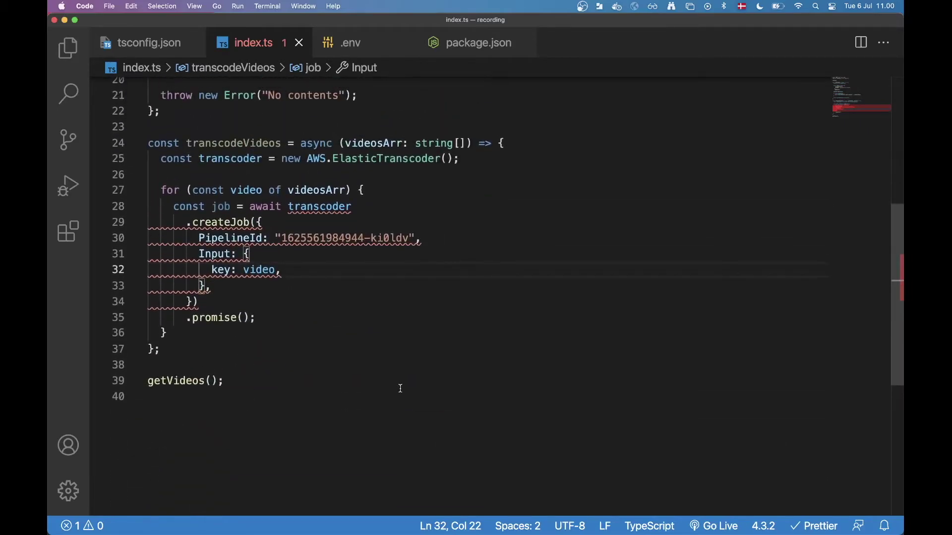
{"action": "key", "text": "Return"}
{"action": "type", "text": "Con"}
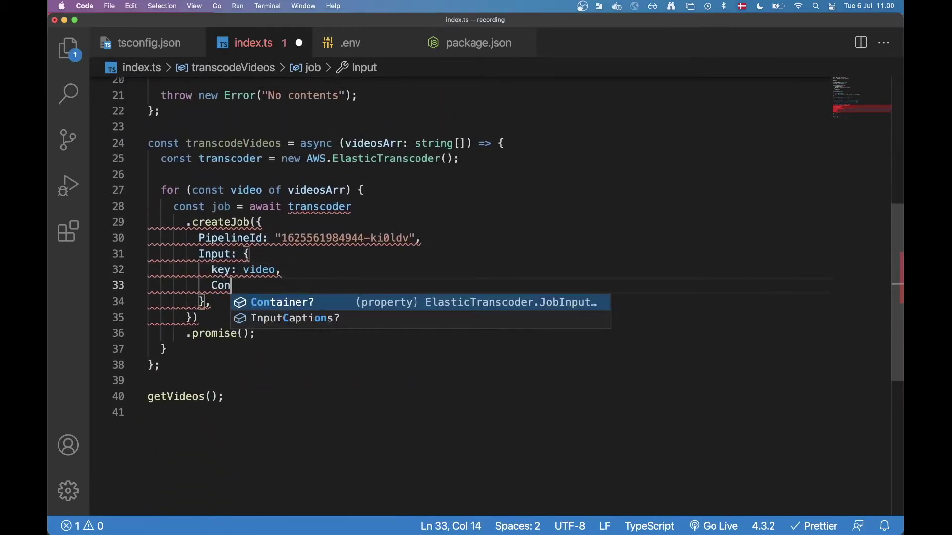
{"action": "key", "text": "Tab"}
{"action": "key", "text": "BackSpace"}
{"action": "type", "text": ": "}
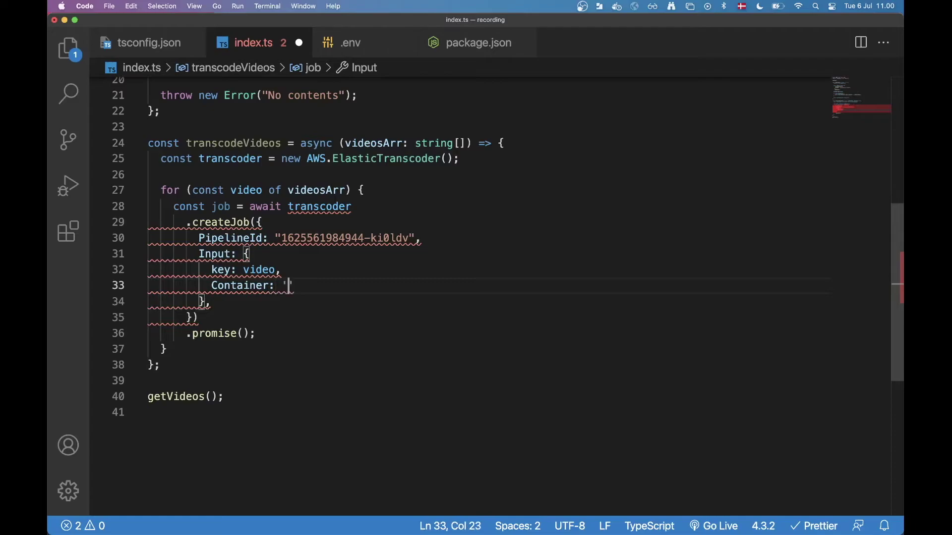
{"action": "type", "text": "'mp4"}
{"action": "key", "text": "Down"}
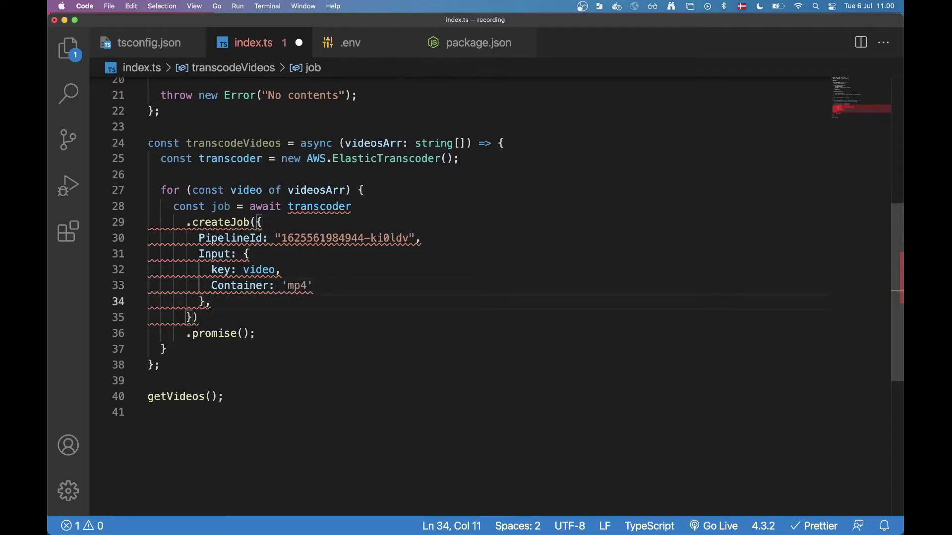
{"action": "key", "text": "Return"}
{"action": "type", "text": "Outp"}
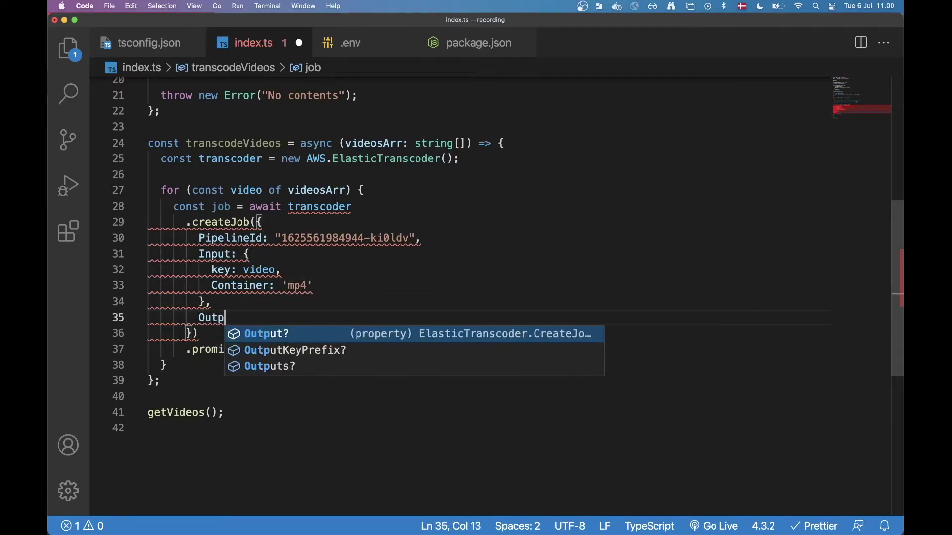
{"action": "type", "text": "ut: {"}
- Start an Output object in the job with a Key property
{"action": "key", "text": "Return"}
{"action": "key", "text": "Return"}
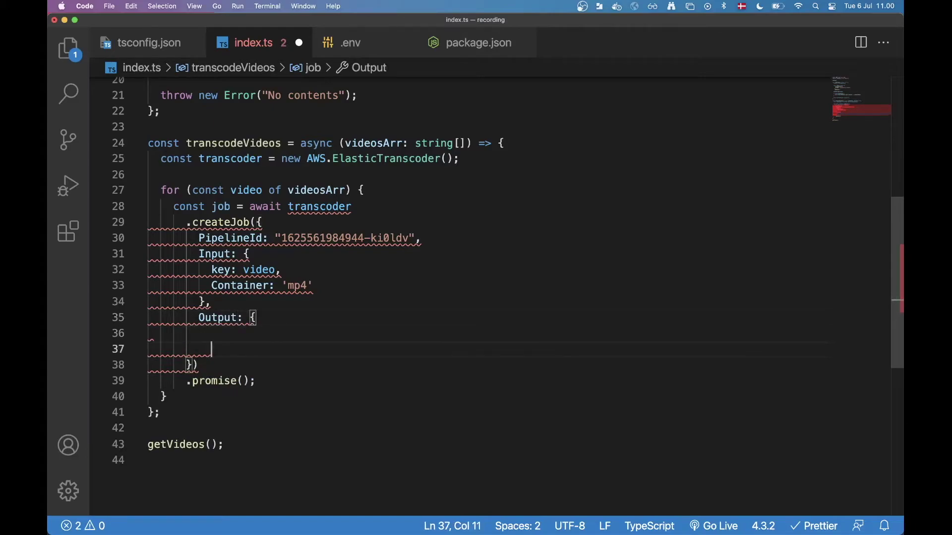
{"action": "type", "text": "}"}
{"action": "key", "text": "Up"}
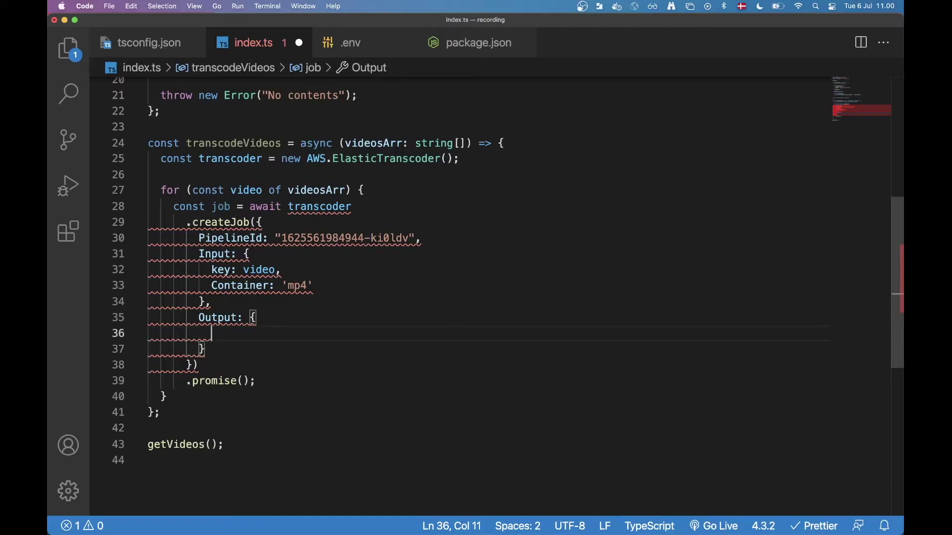
{"action": "type", "text": "Key: "}
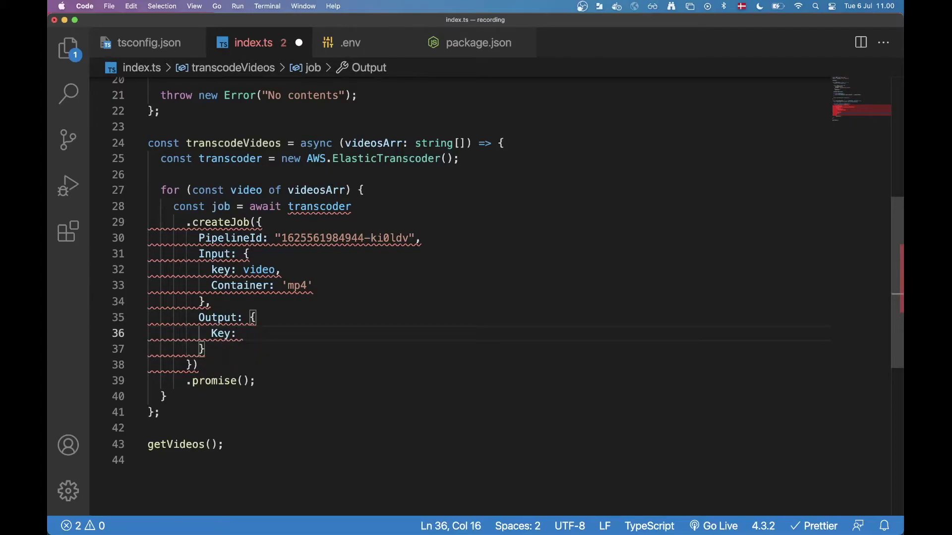
{"action": "type", "text": "'"}
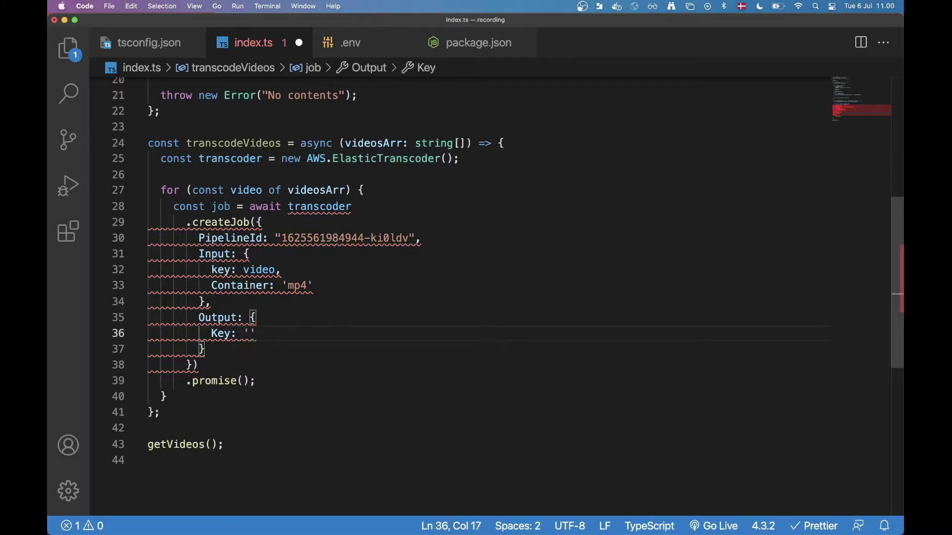
{"action": "key", "text": "BackSpace"}
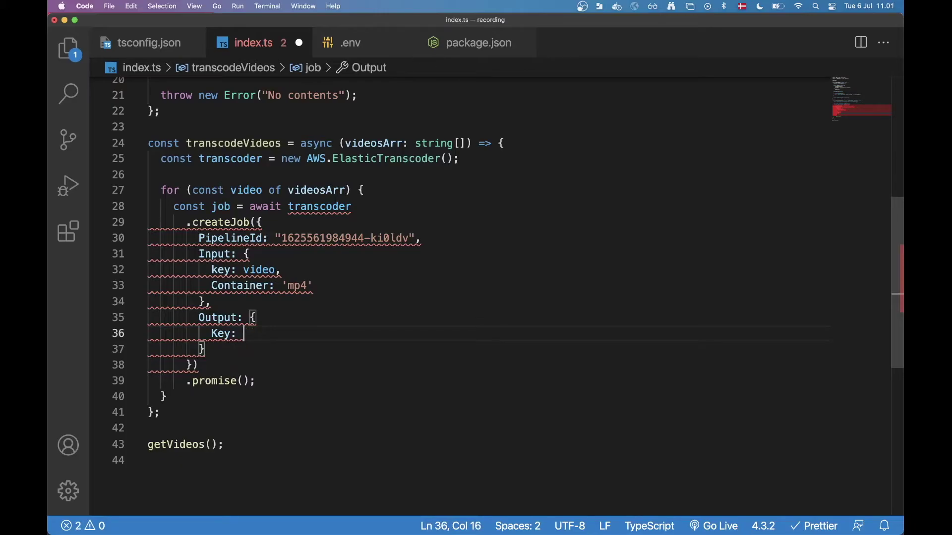
{"action": "type", "text": "video"}
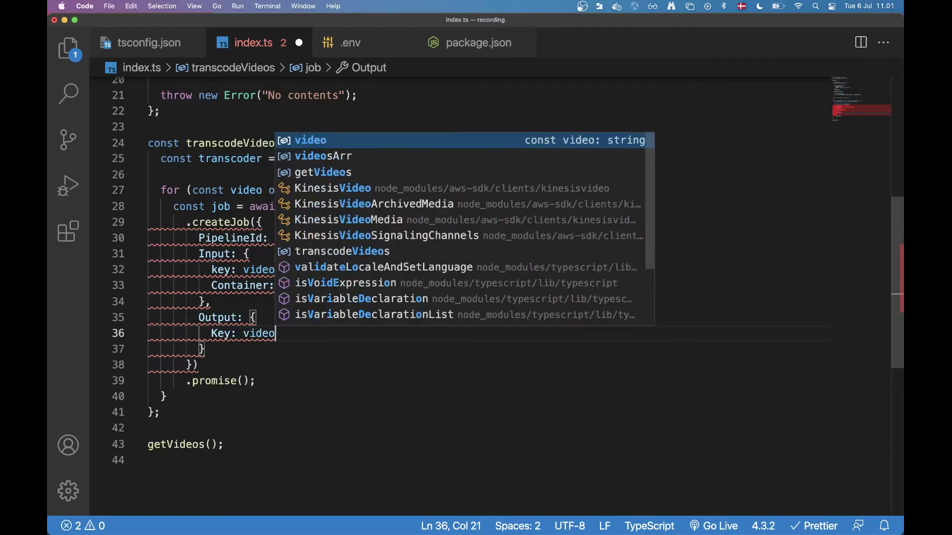
{"action": "key", "text": "BackSpace"}
{"action": "key", "text": "BackSpace"}
{"action": "key", "text": "BackSpace"}
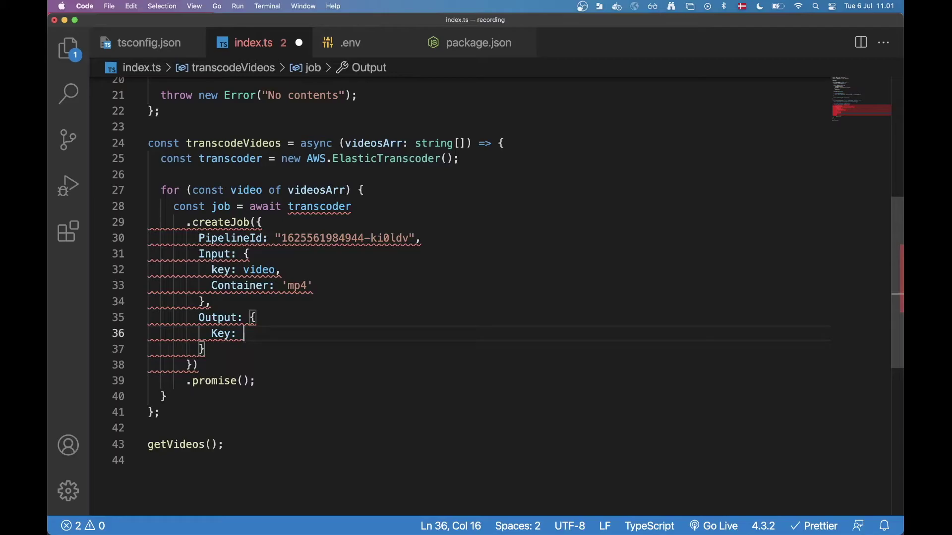
{"action": "type", "text": "'"}
{"action": "type", "text": "/"}
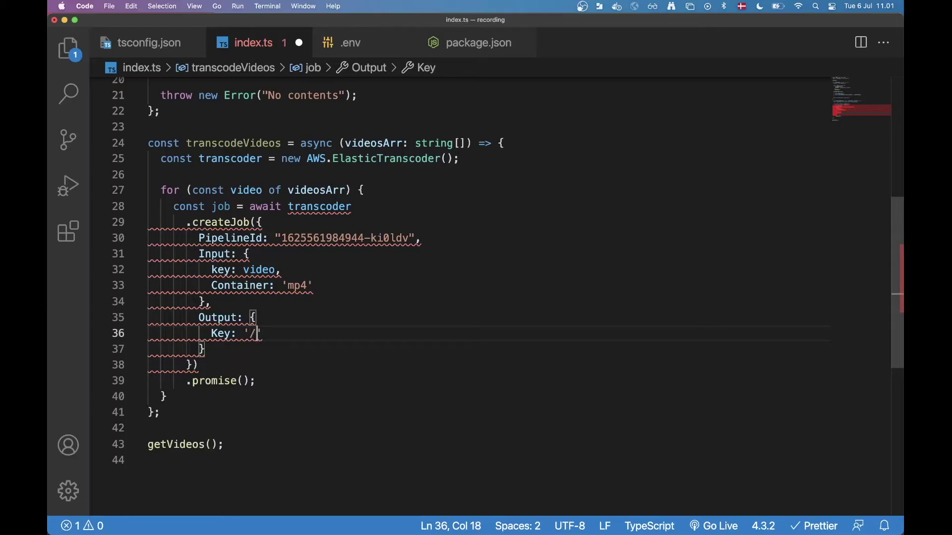
{"action": "type", "text": "output/$"}
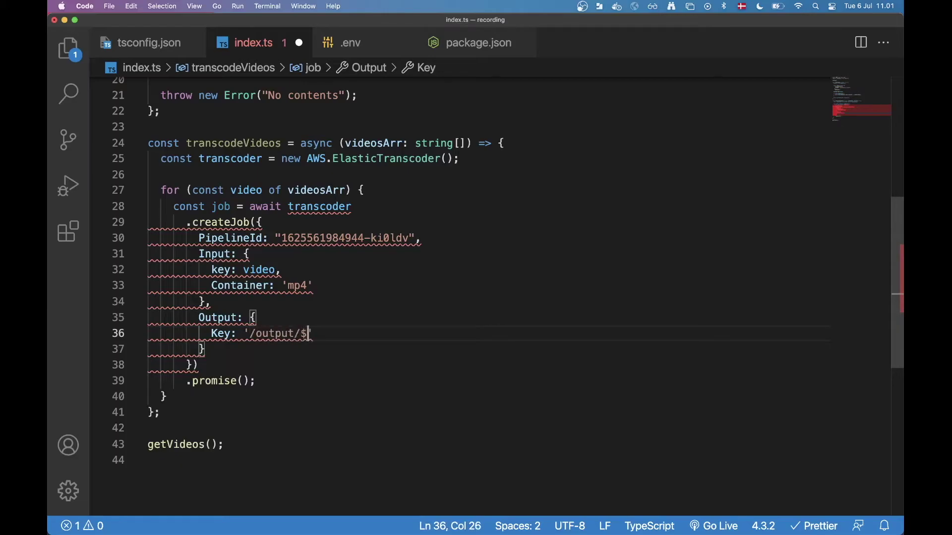
{"action": "type", "text": "{}"}
- Make the Output Key the template literal `output/${video}` and save to reformat
{"action": "key", "text": "alt+Left"}
{"action": "key", "text": "alt+Left"}
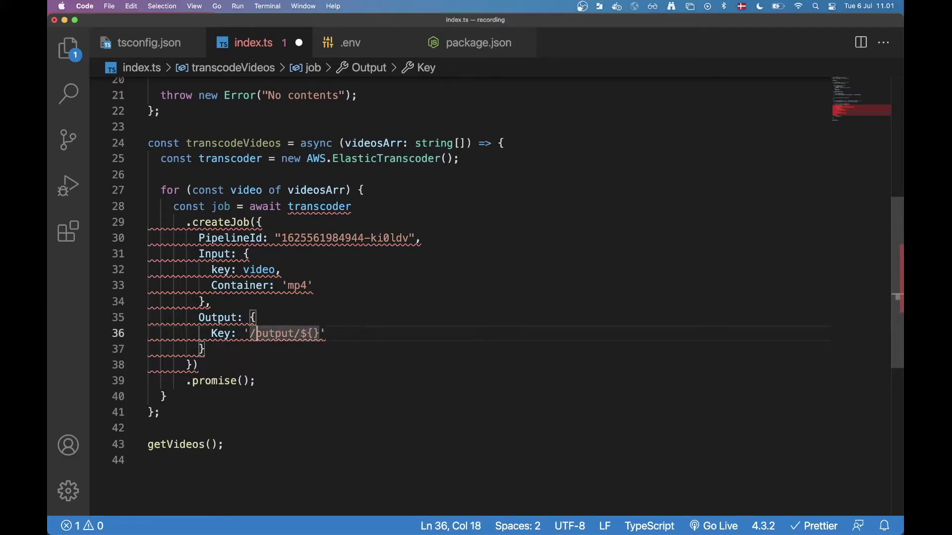
{"action": "key", "text": "BackSpace"}
{"action": "key", "text": "BackSpace"}
{"action": "type", "text": "`"}
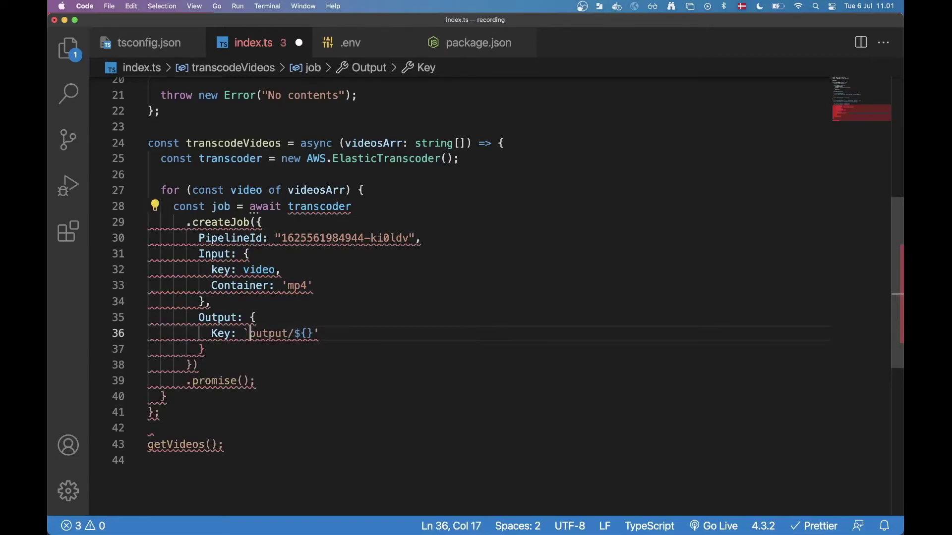
{"action": "key", "text": "super+Right"}
{"action": "key", "text": "BackSpace"}
{"action": "type", "text": "`"}
{"action": "key", "text": "Left"}
{"action": "key", "text": "Left"}
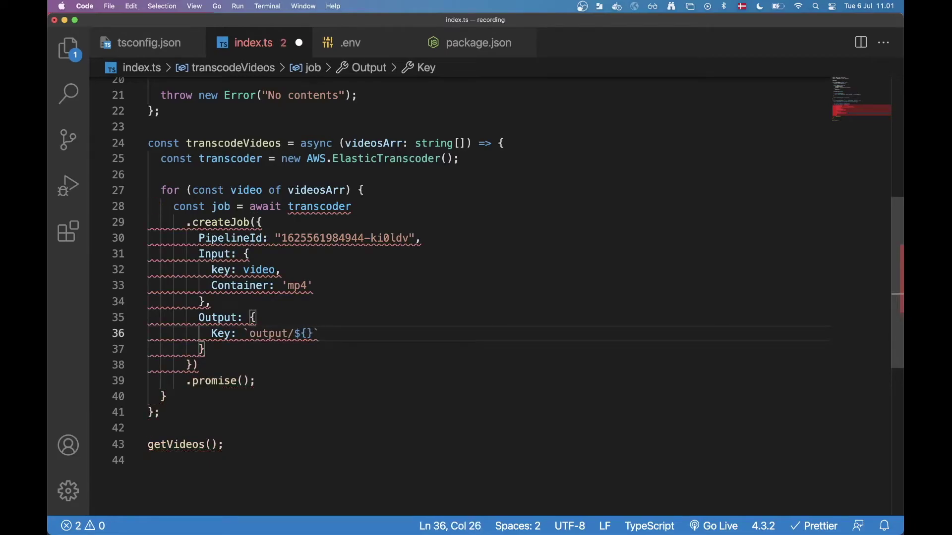
{"action": "type", "text": "video"}
{"action": "key", "text": "Right"}
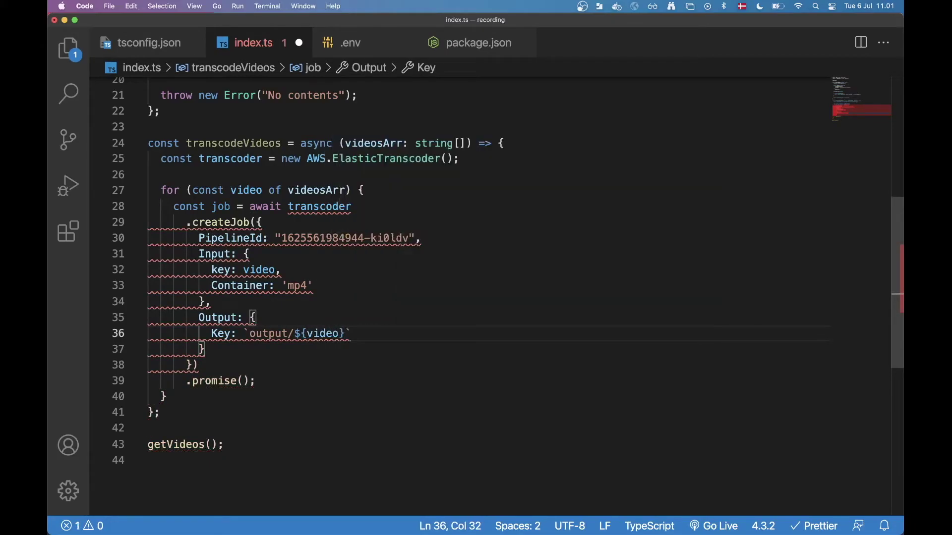
{"action": "key", "text": "super+s"}
{"action": "key", "text": "super+Left"}
{"action": "key", "text": "super+Right"}
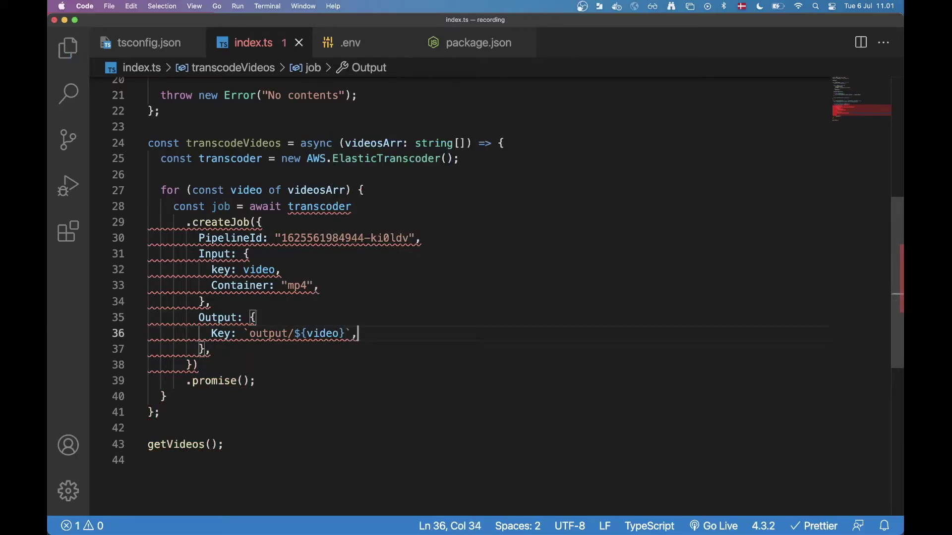
- Start a PresetId line under the Output Key, then switch to Chrome's Elastic Transcoder pipeline page
{"action": "key", "text": "Return"}
{"action": "type", "text": "PresetId"}
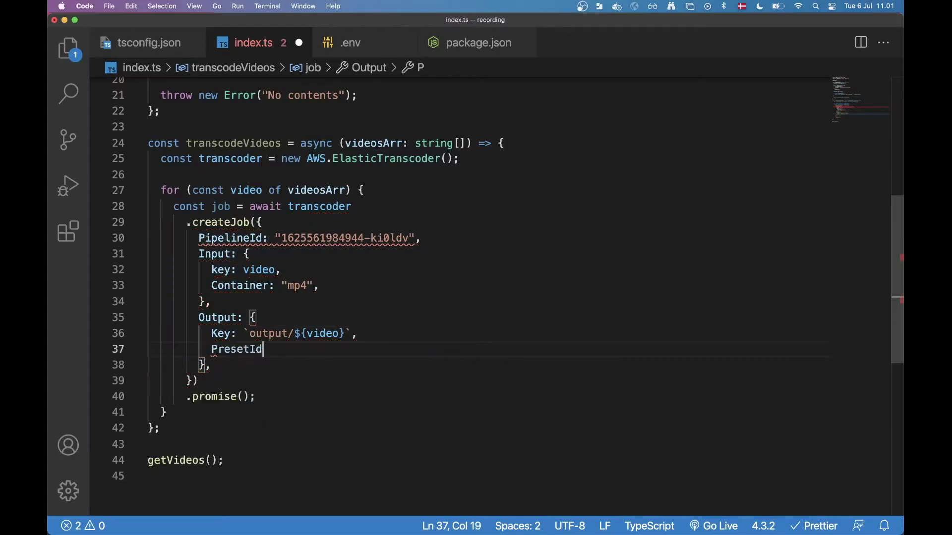
{"action": "type", "text": ":"}
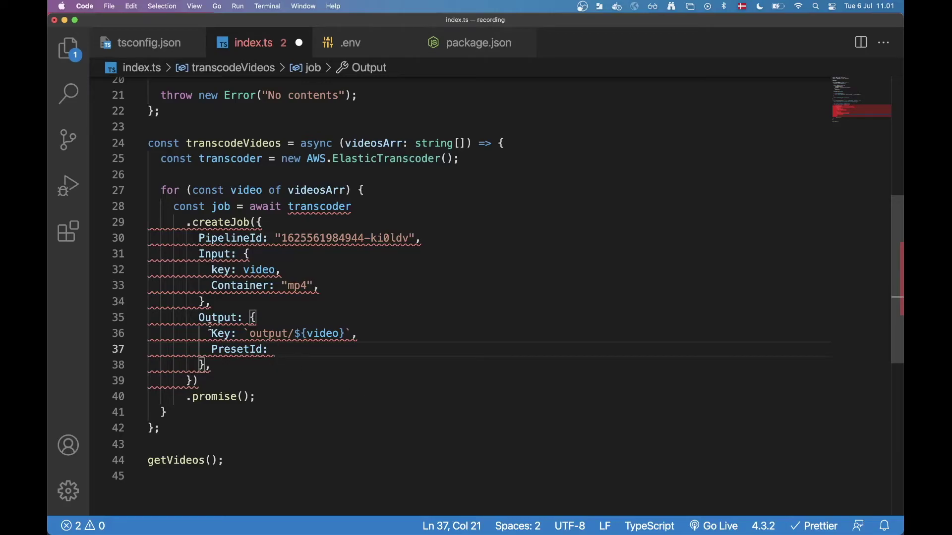
{"action": "key", "text": "super+Tab"}
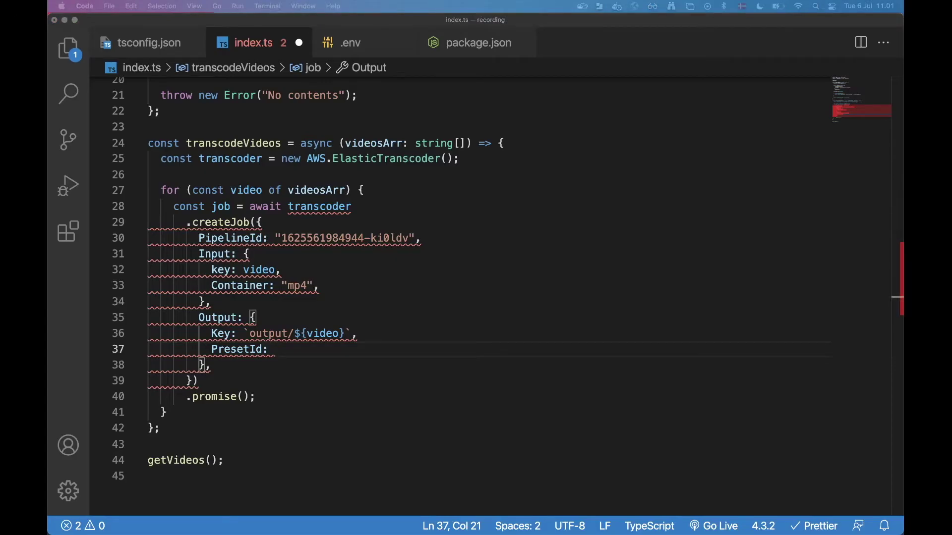
{"action": "key", "text": "super+Tab"}
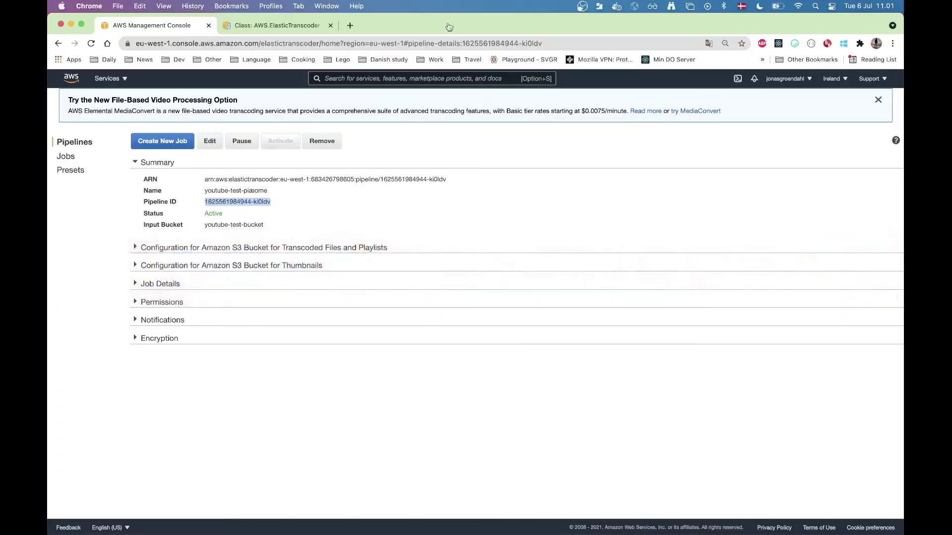
- Load the Elastic Transcoder System Presets documentation in a new tab
{"action": "left_click", "coordinate": [350, 25]}
{"action": "key", "text": "super+v"}
{"action": "key", "text": "Return"}
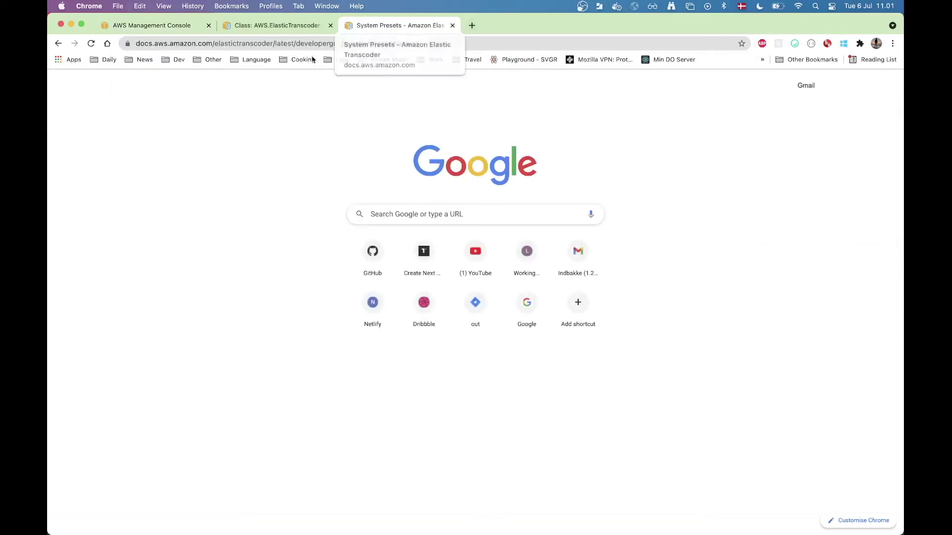
{"action": "scroll", "coordinate": [317, 230], "scroll_direction": "down", "scroll_amount": 2}
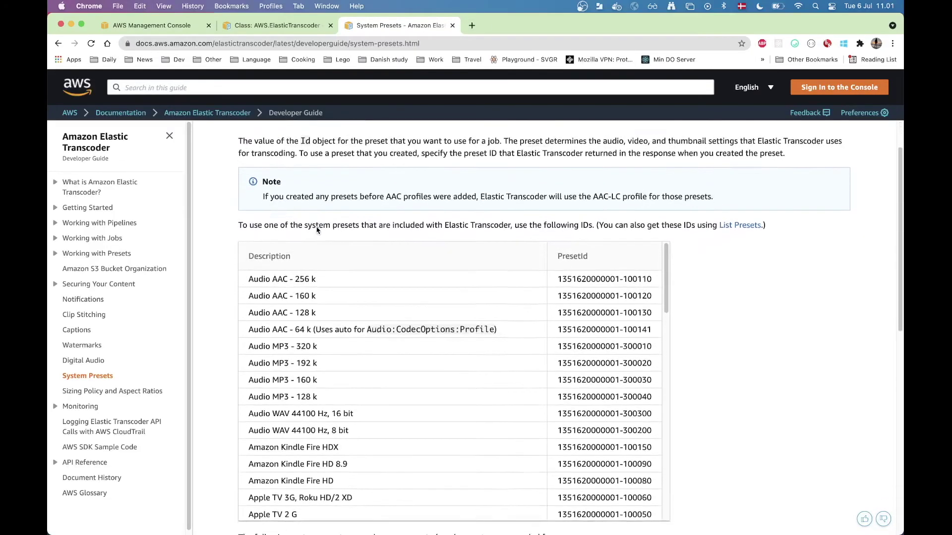
{"action": "scroll", "coordinate": [322, 326], "scroll_direction": "down", "scroll_amount": 5}
{"action": "scroll", "coordinate": [345, 404], "scroll_direction": "down", "scroll_amount": 3}
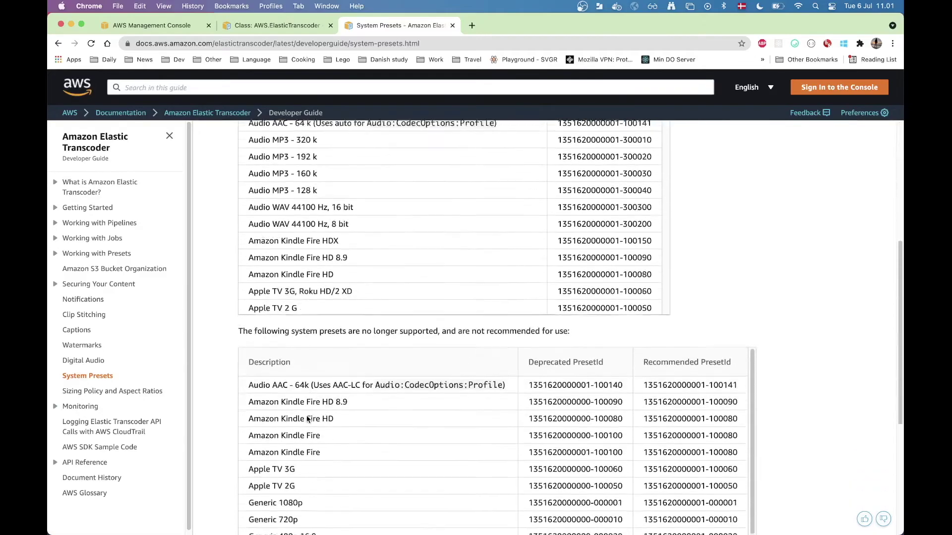
{"action": "scroll", "coordinate": [321, 409], "scroll_direction": "down", "scroll_amount": 3}
{"action": "scroll", "coordinate": [301, 416], "scroll_direction": "down", "scroll_amount": 2}
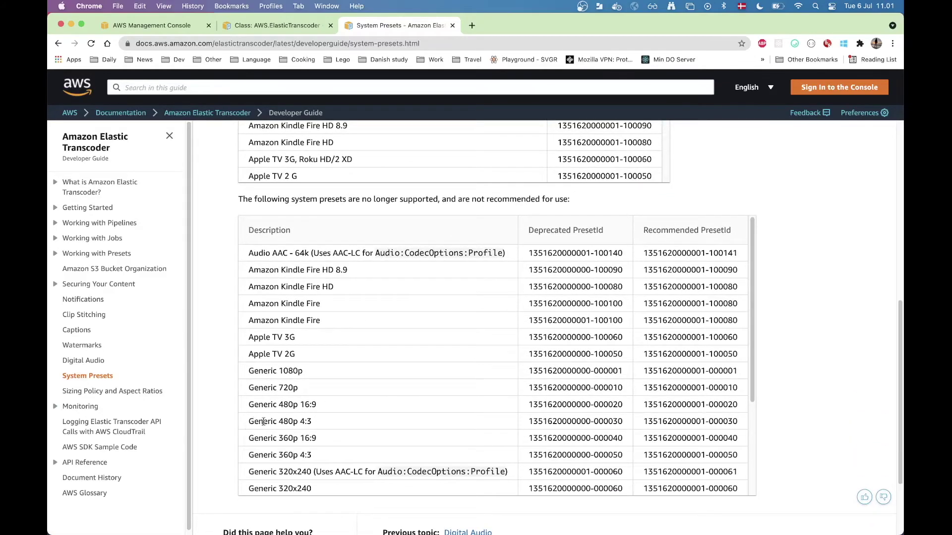
{"action": "double_click", "coordinate": [283, 438]}
{"action": "scroll", "coordinate": [297, 439], "scroll_direction": "down", "scroll_amount": 2}
{"action": "scroll", "coordinate": [299, 441], "scroll_direction": "down", "scroll_amount": 1}
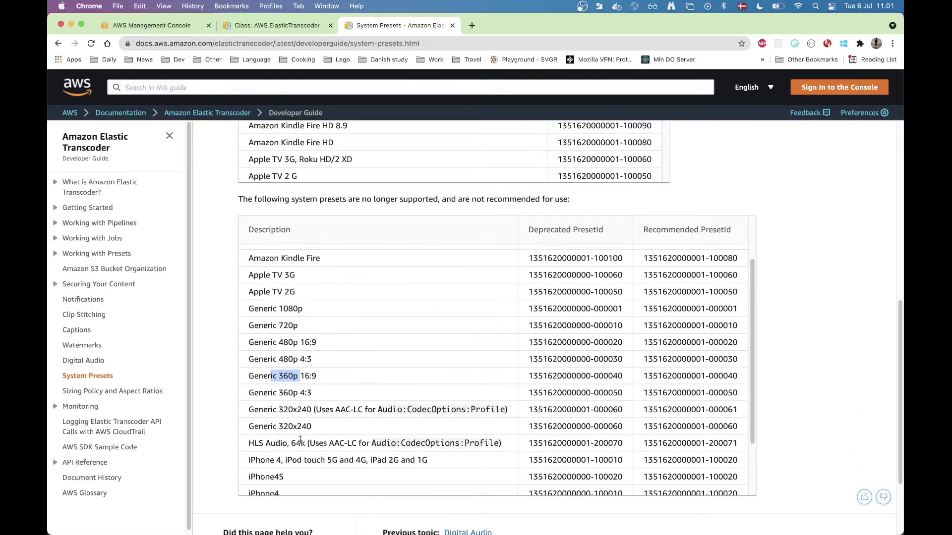
{"action": "scroll", "coordinate": [299, 442], "scroll_direction": "down", "scroll_amount": 3}
{"action": "scroll", "coordinate": [299, 445], "scroll_direction": "down", "scroll_amount": 1}
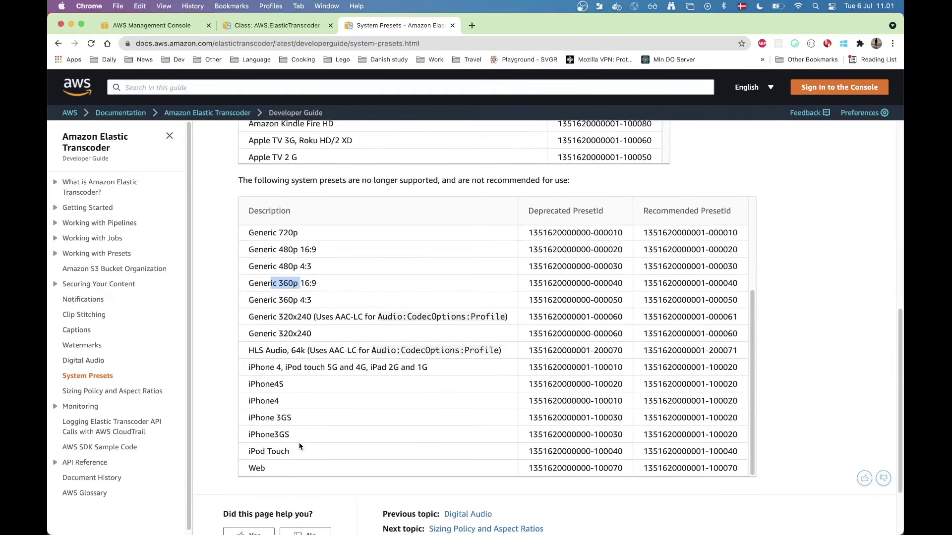
{"action": "left_click", "coordinate": [305, 330]}
{"action": "scroll", "coordinate": [305, 331], "scroll_direction": "up", "scroll_amount": 3}
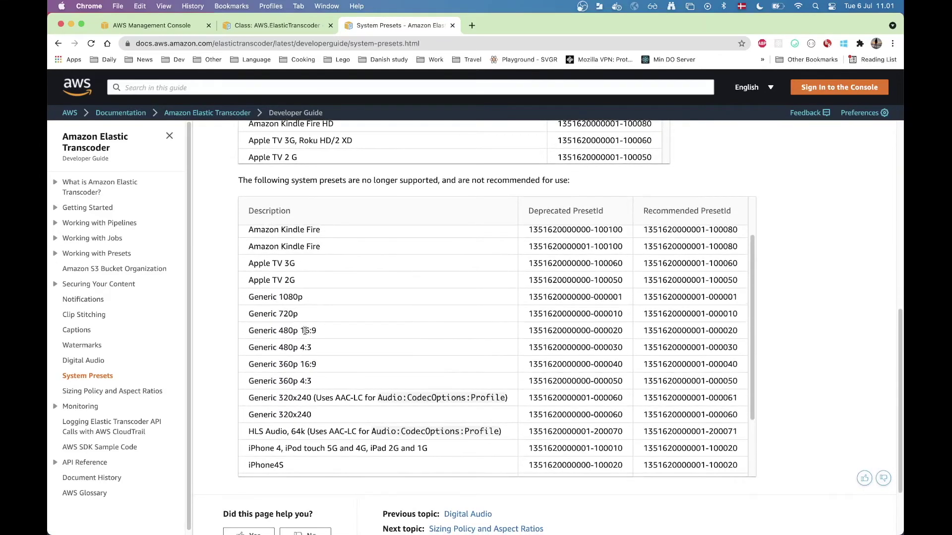
{"action": "double_click", "coordinate": [286, 297]}
{"action": "left_click", "coordinate": [301, 297]}
{"action": "left_click_drag", "start_coordinate": [528, 314], "coordinate": [622, 314]}
{"action": "key", "text": "super+c"}
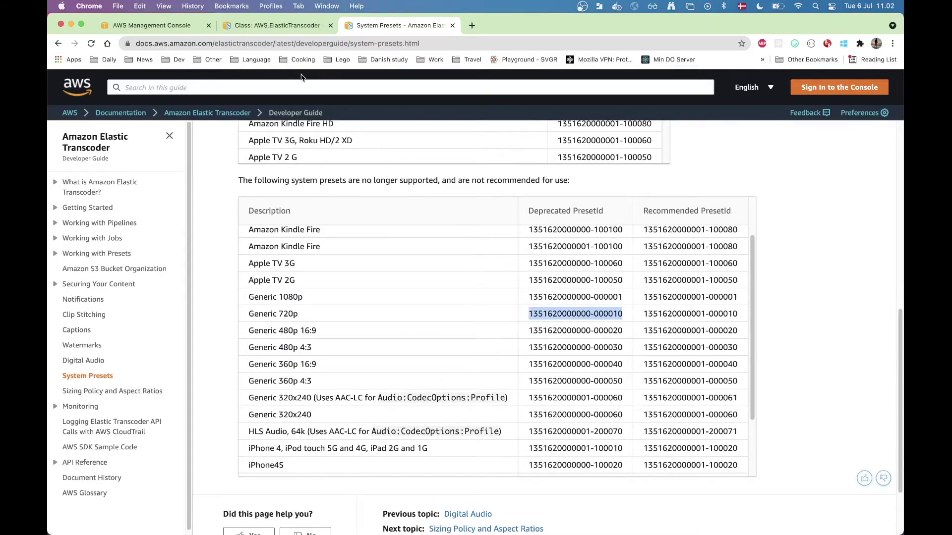
{"action": "key", "text": "ctrl+Up"}
{"action": "left_click", "coordinate": [245, 171]}
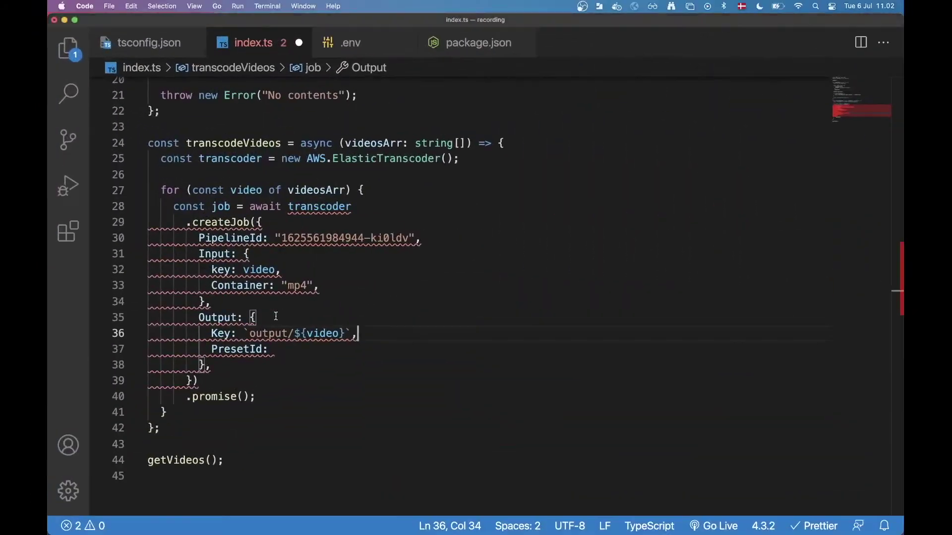
{"action": "left_click", "coordinate": [272, 349]}
{"action": "type", "text": "'"}
{"action": "key", "text": "super+v"}
{"action": "type", "text": "',"}
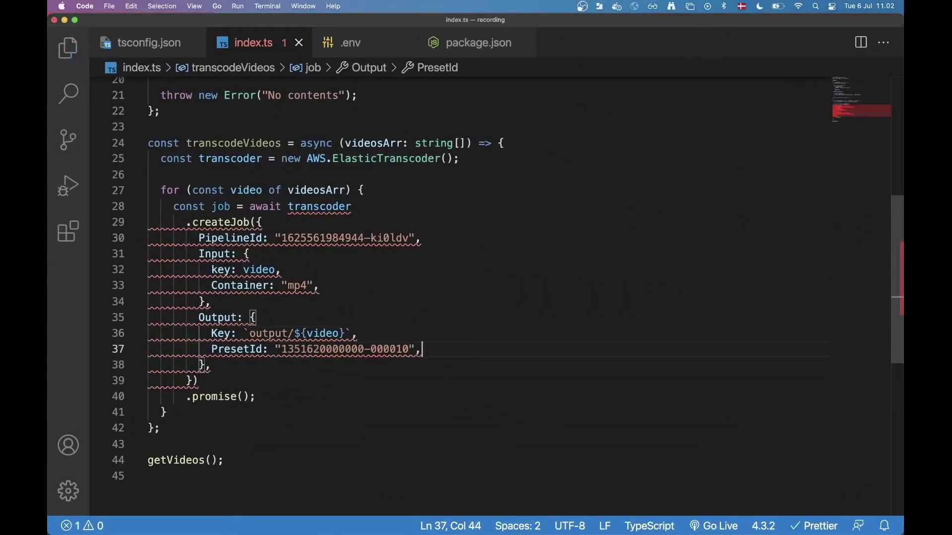
{"action": "key", "text": "super+s"}
{"action": "left_click", "coordinate": [338, 396]}
{"action": "left_click", "coordinate": [327, 364]}
{"action": "left_click", "coordinate": [446, 349]}
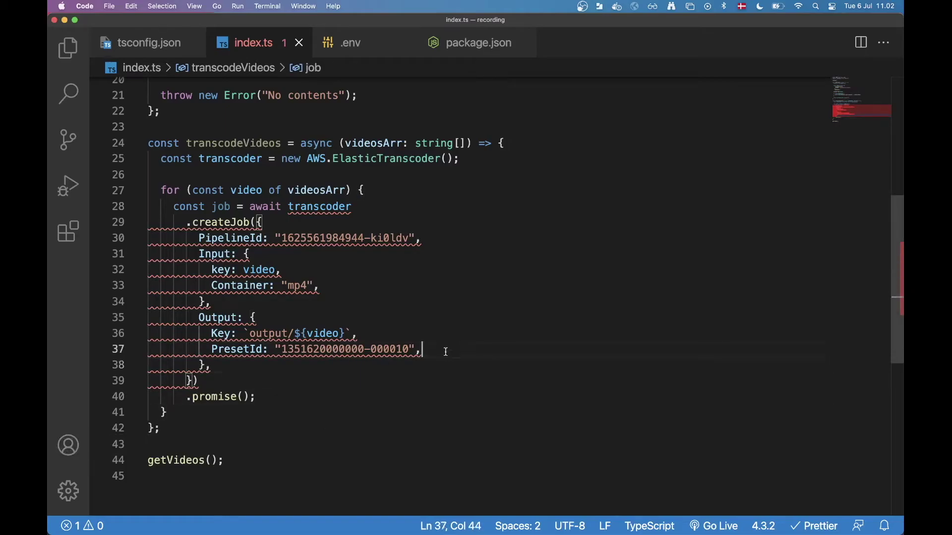
{"action": "key", "text": "BackSpace"}
{"action": "key", "text": "super+s"}
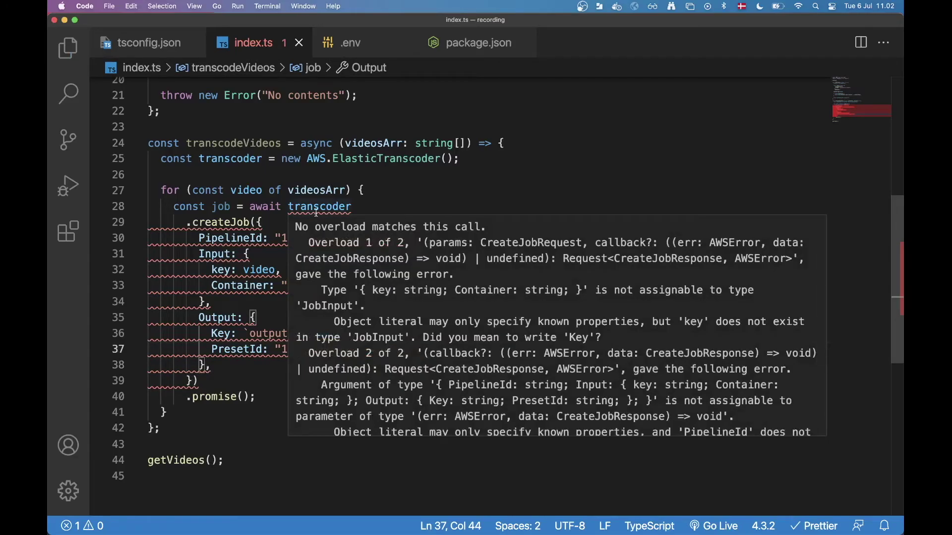
- Capitalise the Input key property to Key on line 32 and save
{"action": "left_click", "coordinate": [219, 285]}
{"action": "left_click", "coordinate": [221, 270]}
{"action": "key", "text": "BackSpace"}
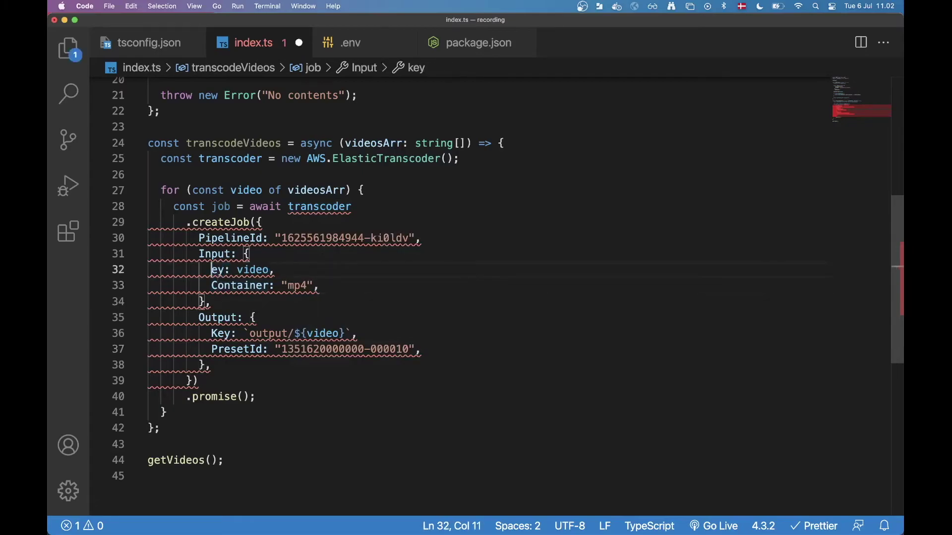
{"action": "type", "text": "K"}
{"action": "key", "text": "super+s"}
{"action": "left_click", "coordinate": [222, 317]}
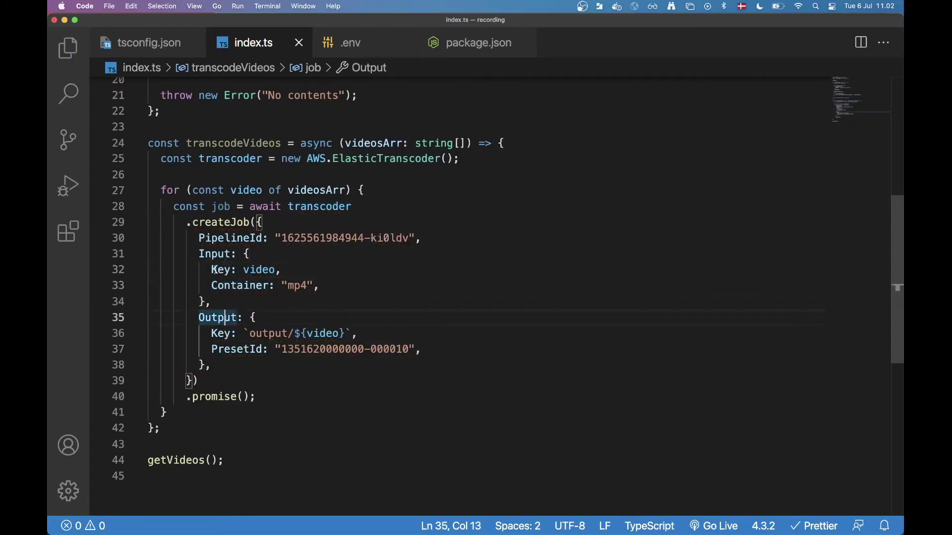
{"action": "left_click_drag", "start_coordinate": [220, 318], "coordinate": [319, 353]}
{"action": "left_click", "coordinate": [318, 368]}
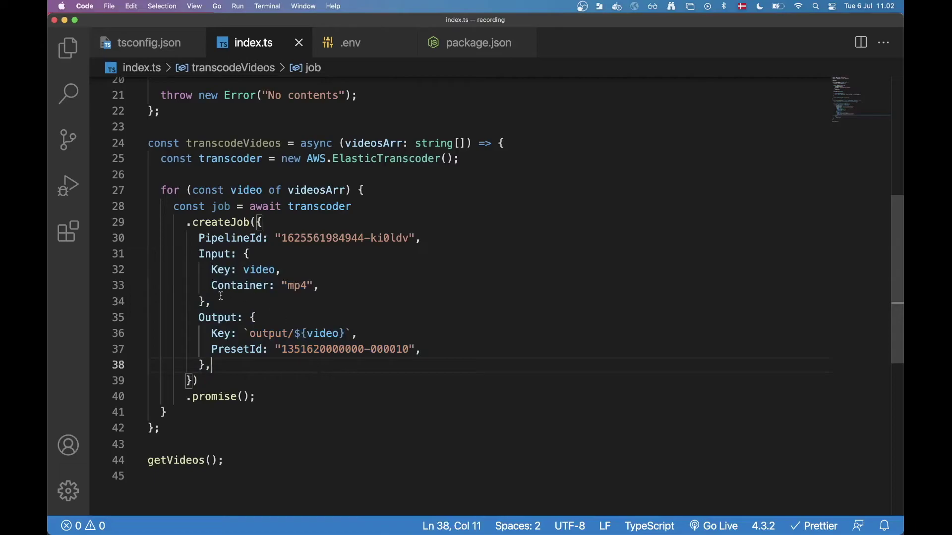
{"action": "left_click", "coordinate": [257, 433]}
{"action": "scroll", "coordinate": [258, 434], "scroll_direction": "down", "scroll_amount": 2}
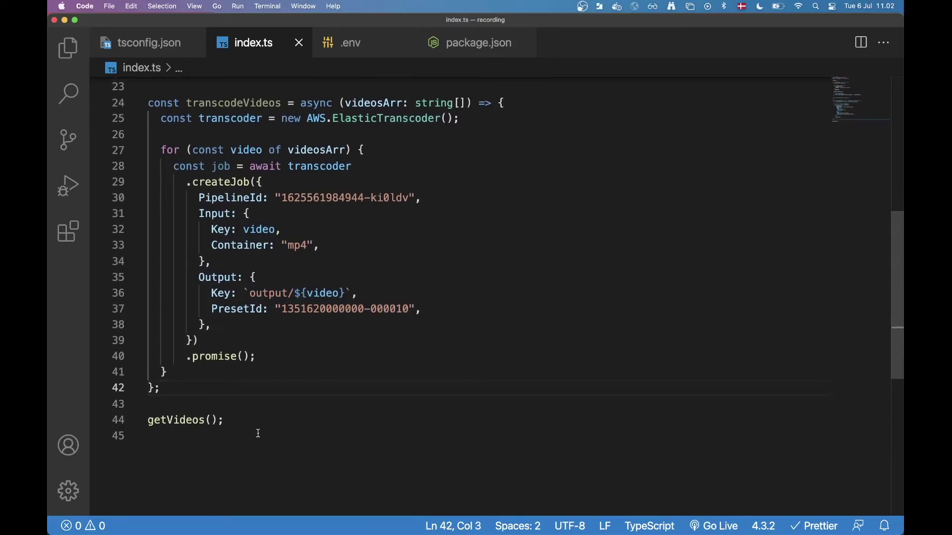
{"action": "double_click", "coordinate": [267, 293]}
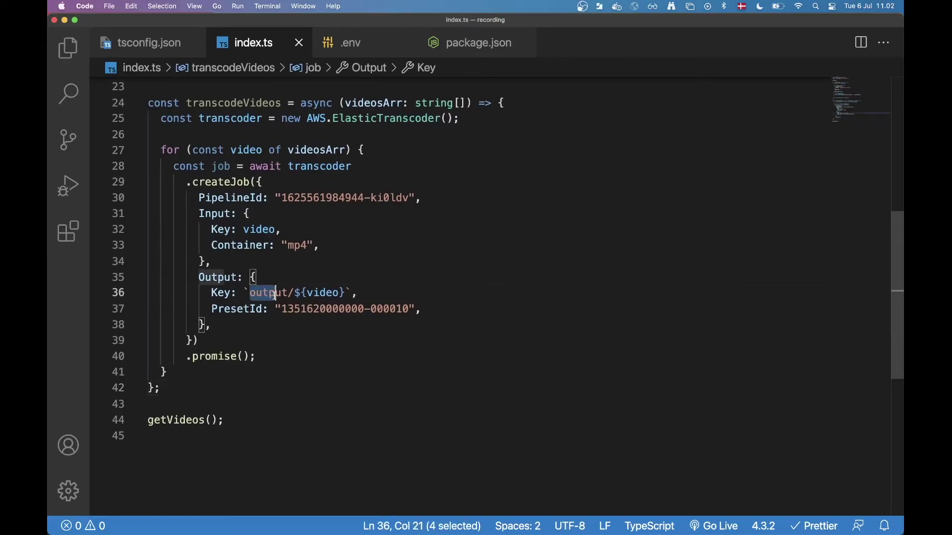
{"action": "left_click", "coordinate": [305, 366]}
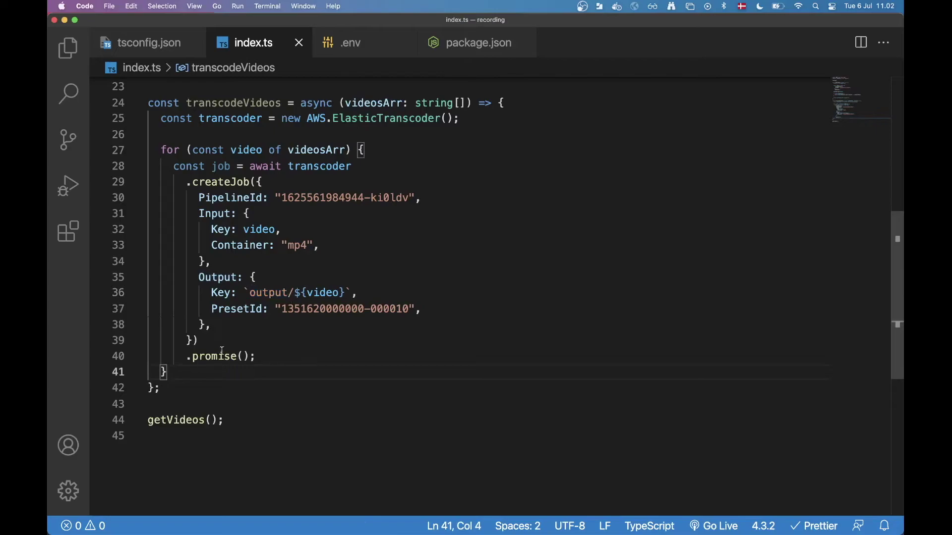
{"action": "left_click_drag", "start_coordinate": [289, 293], "coordinate": [249, 293]}
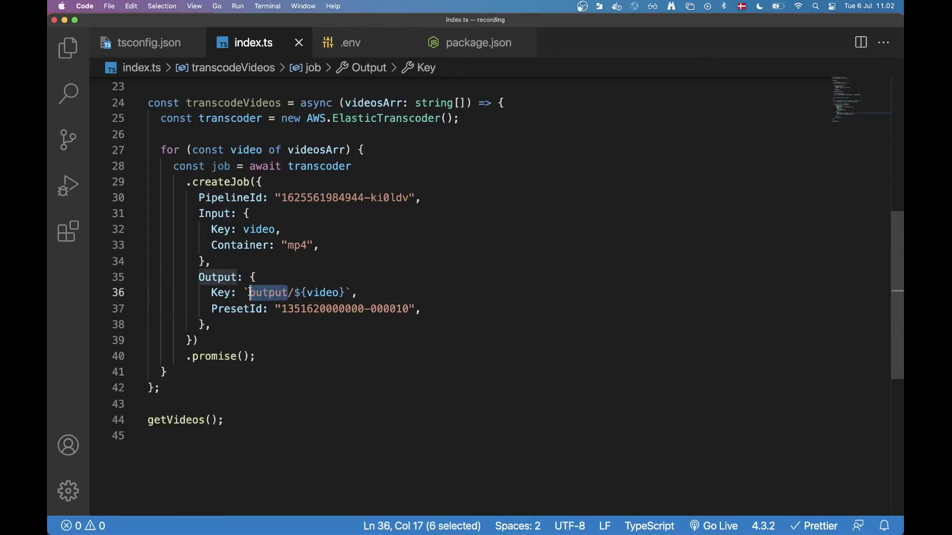
{"action": "left_click", "coordinate": [313, 308]}
{"action": "left_click", "coordinate": [243, 308]}
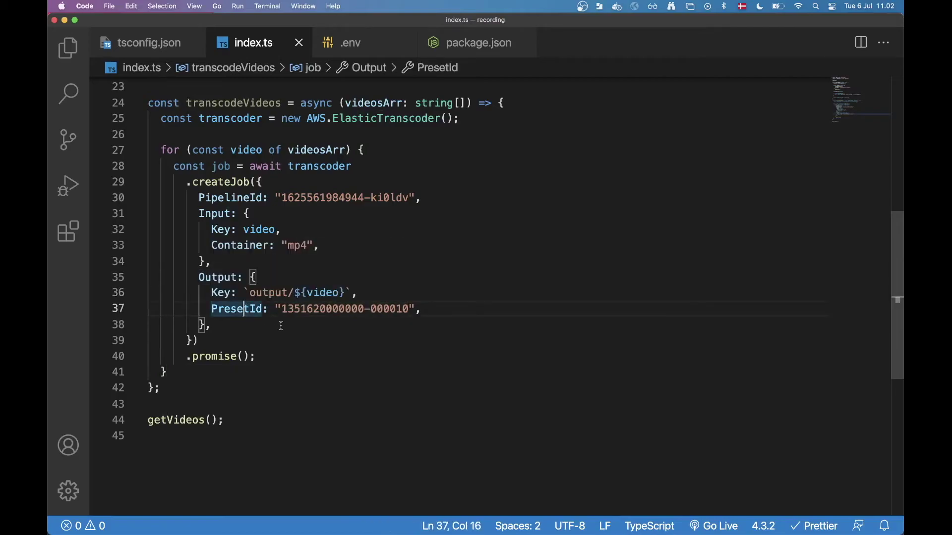
{"action": "left_click", "coordinate": [167, 372]}
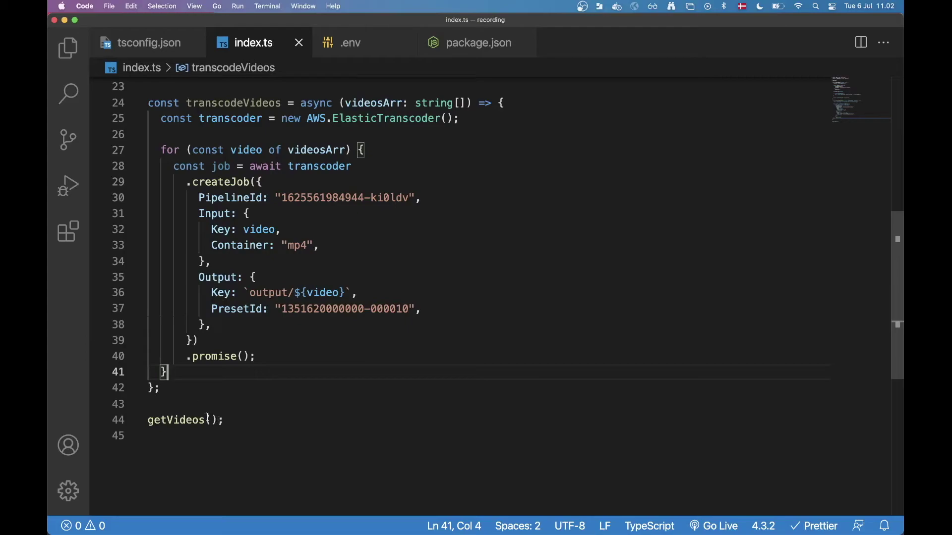
{"action": "scroll", "coordinate": [216, 393], "scroll_direction": "up", "scroll_amount": 3}
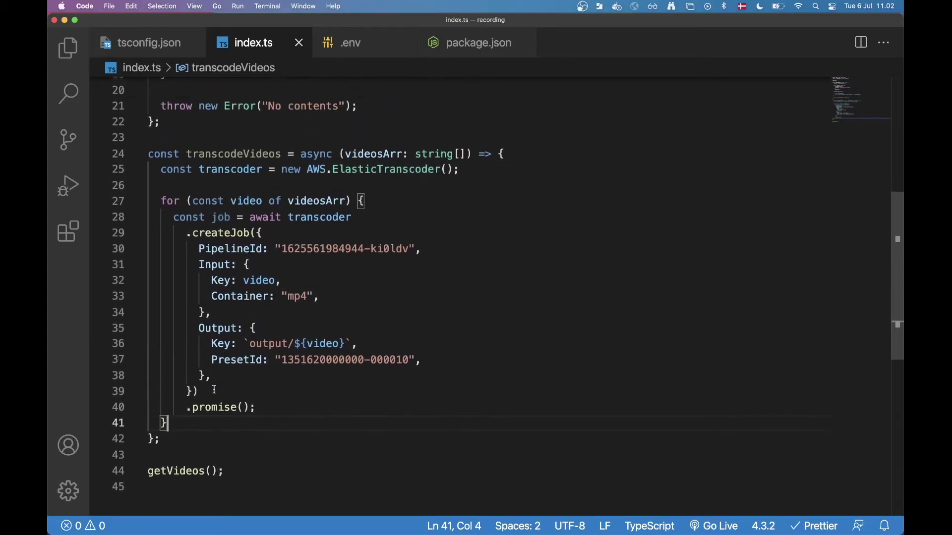
{"action": "scroll", "coordinate": [213, 390], "scroll_direction": "down", "scroll_amount": 1}
{"action": "key", "text": "Return"}
{"action": "key", "text": "Return"}
{"action": "type", "text": "co"}
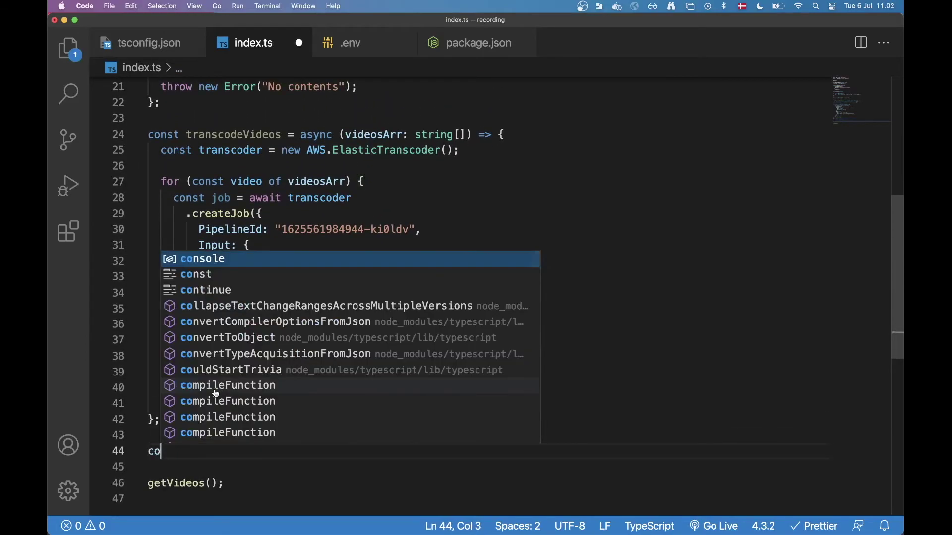
{"action": "type", "text": "nst main = "}
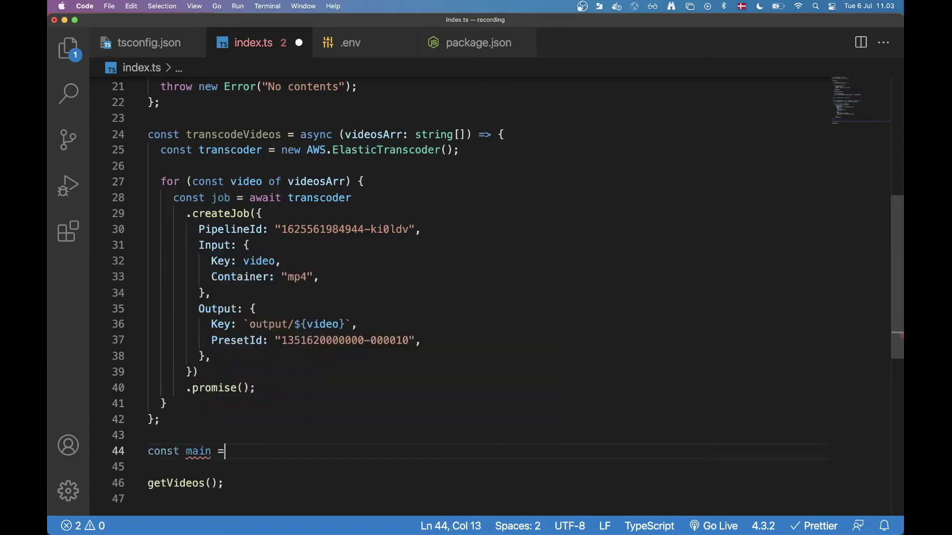
{"action": "type", "text": "() => {"}
- Open main's body and mark main as async
{"action": "key", "text": "Return"}
{"action": "type", "text": "}"}
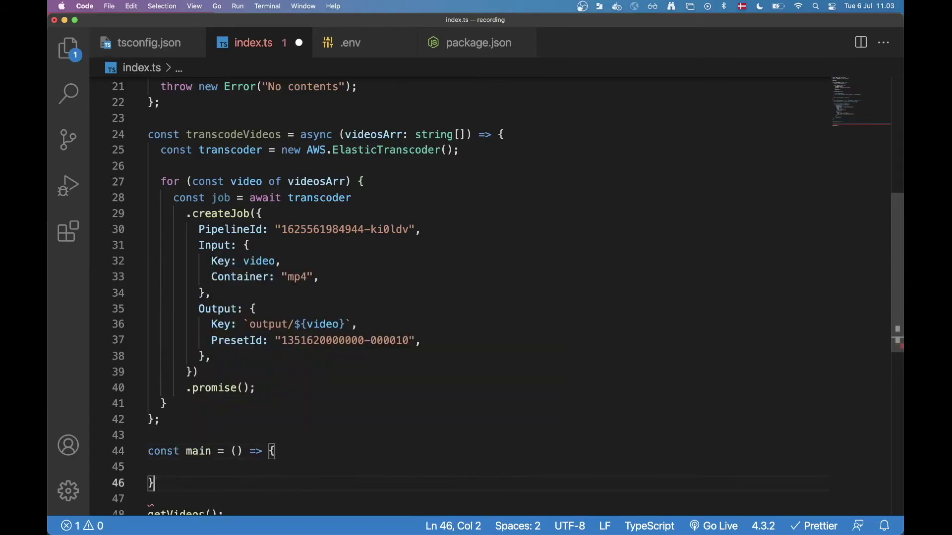
{"action": "key", "text": "Up"}
{"action": "type", "text": "const"}
{"action": "key", "text": "Down"}
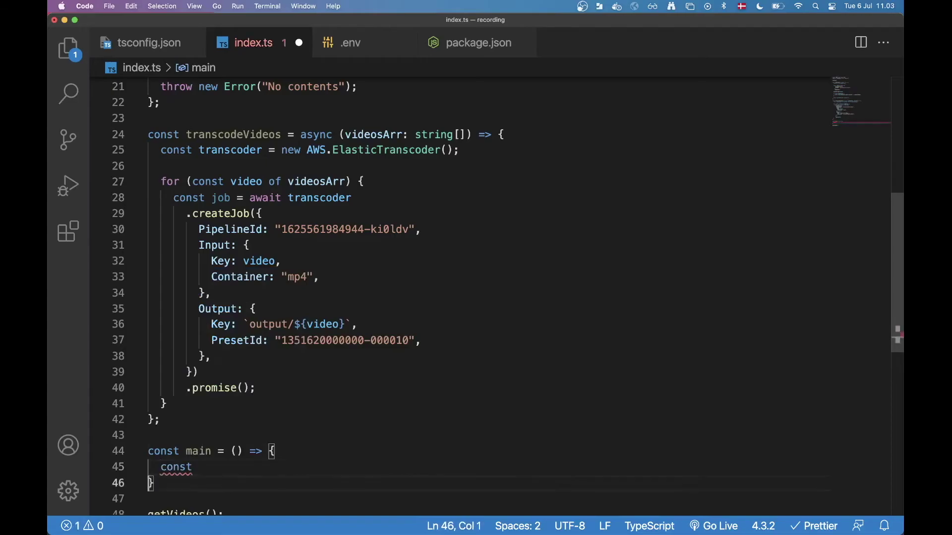
{"action": "key", "text": "Up"}
{"action": "key", "text": "Up"}
{"action": "key", "text": "End"}
{"action": "key", "text": "Left"}
{"action": "key", "text": "Left"}
{"action": "key", "text": "Left"}
{"action": "key", "text": "Left"}
{"action": "key", "text": "Left"}
{"action": "key", "text": "Left"}
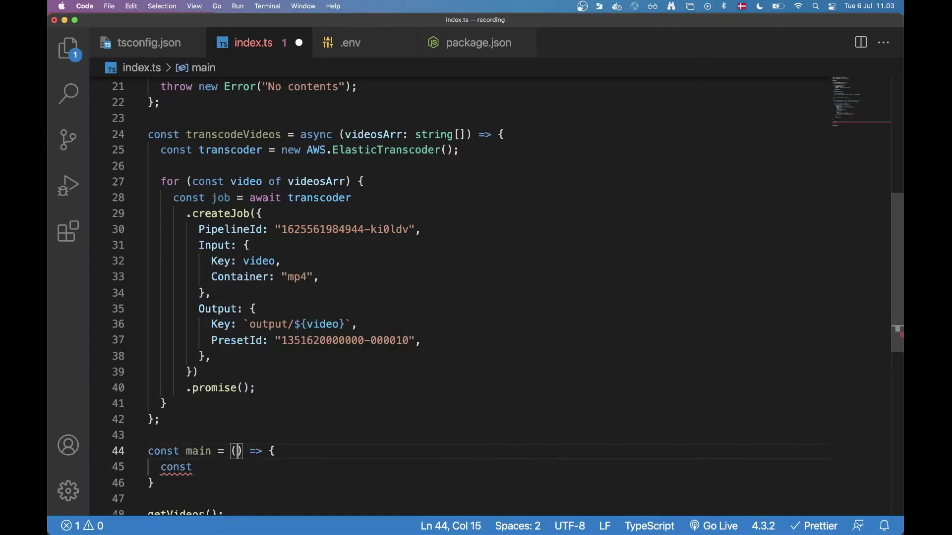
{"action": "type", "text": "async"}
{"action": "key", "text": "Down"}
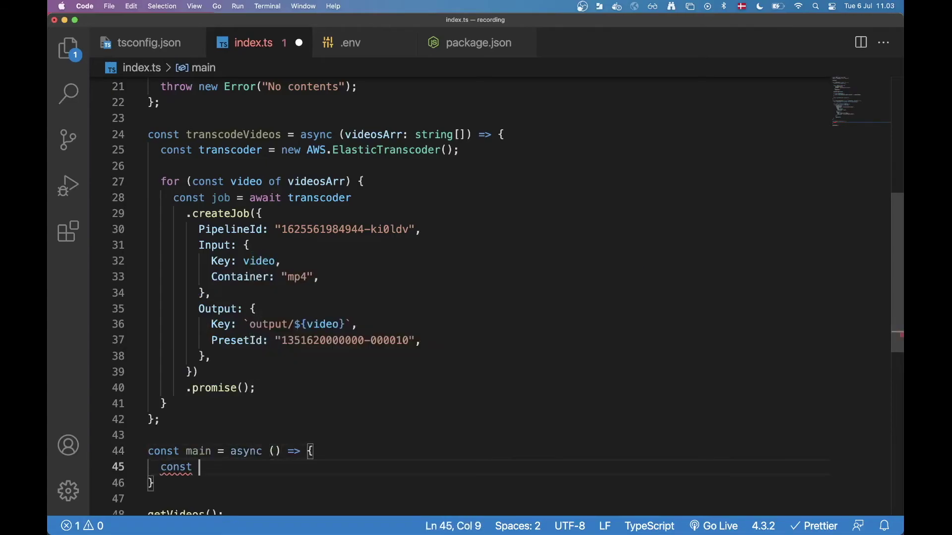
{"action": "type", "text": "vid"}
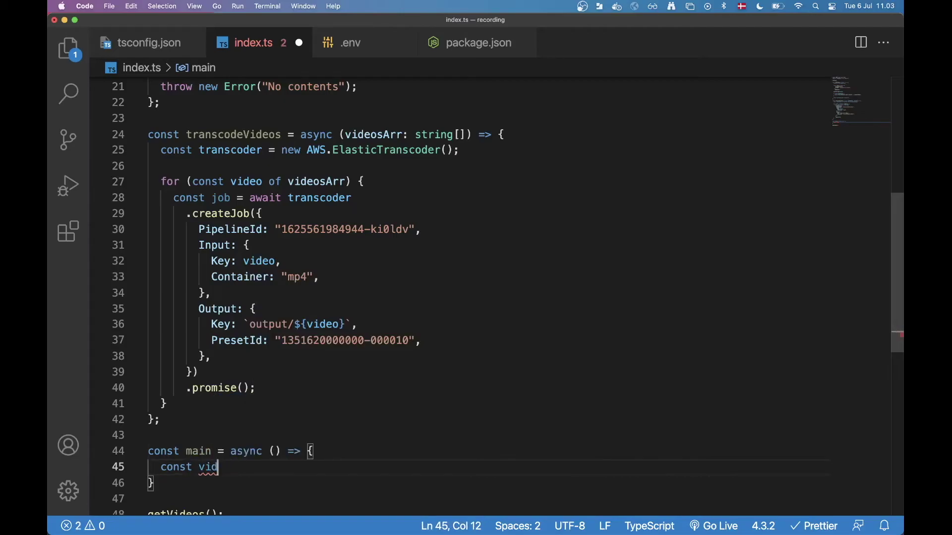
{"action": "type", "text": "eos = getVide"}
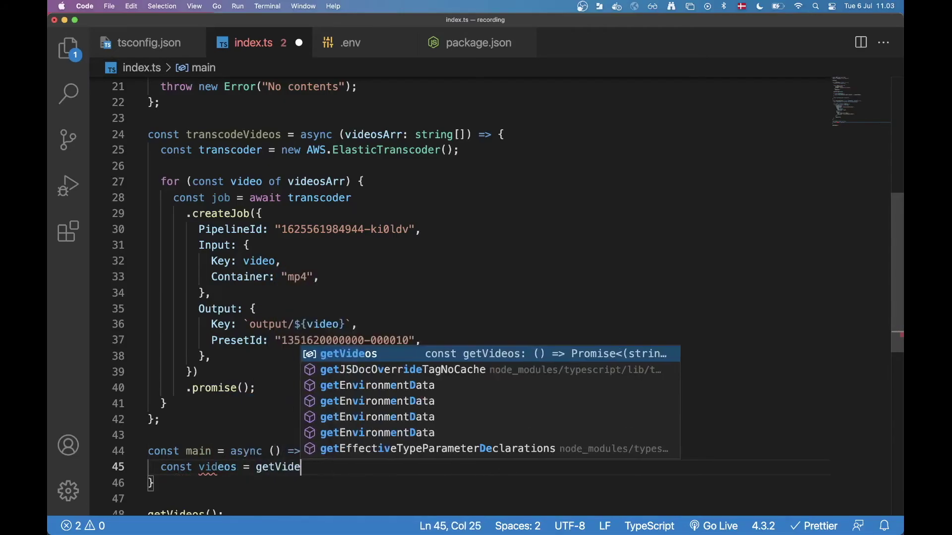
{"action": "type", "text": "os();"}
- Declare const videos = await getVideos() inside main and save
{"action": "key", "text": "super+s"}
{"action": "key", "text": "alt+Left"}
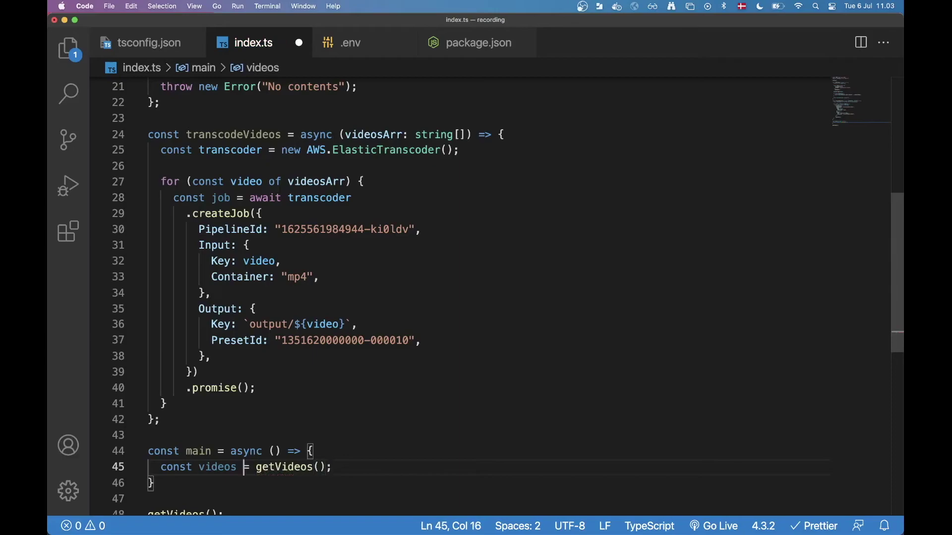
{"action": "key", "text": "Right"}
{"action": "type", "text": "await"}
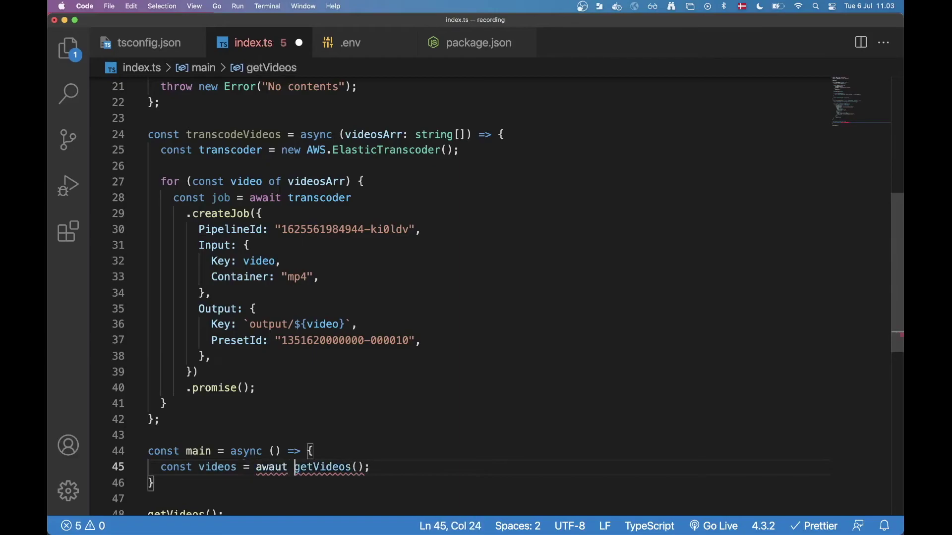
{"action": "key", "text": "BackSpace"}
{"action": "key", "text": "BackSpace"}
{"action": "key", "text": "BackSpace"}
{"action": "type", "text": "it"}
{"action": "key", "text": "End"}
{"action": "key", "text": "Return"}
{"action": "key", "text": "super+s"}
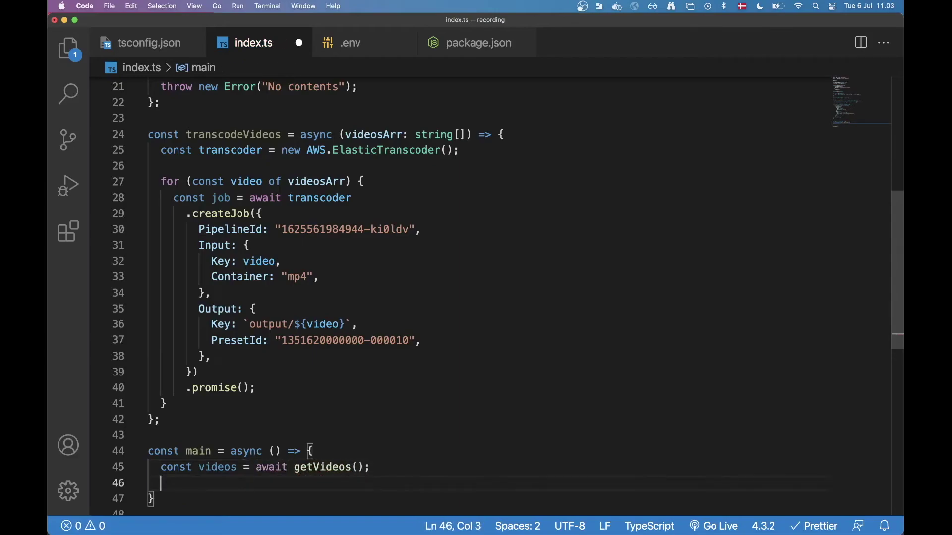
{"action": "type", "text": "transm"}
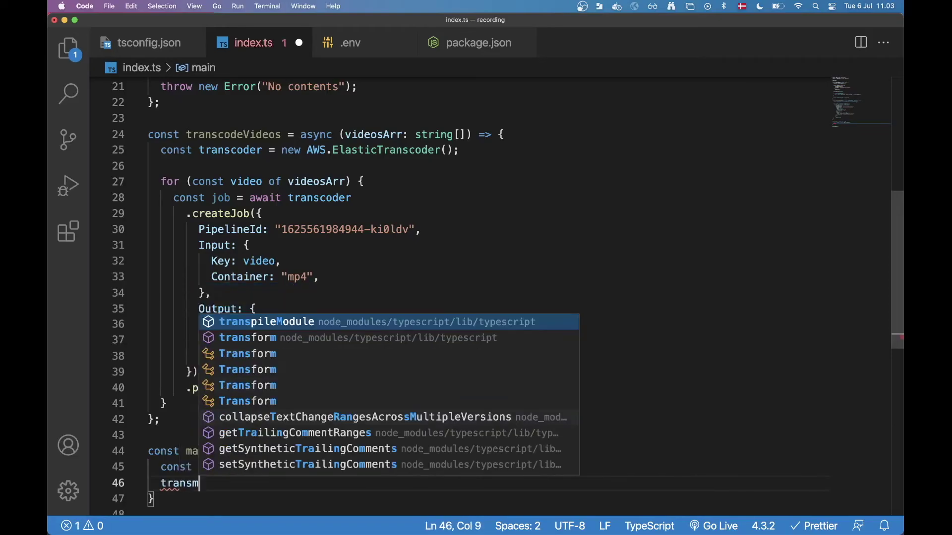
- Call transcodeVideos(videos) in main and replace the bottom getVideos() call with main()
{"action": "key", "text": "Tab"}
{"action": "type", "text": "("}
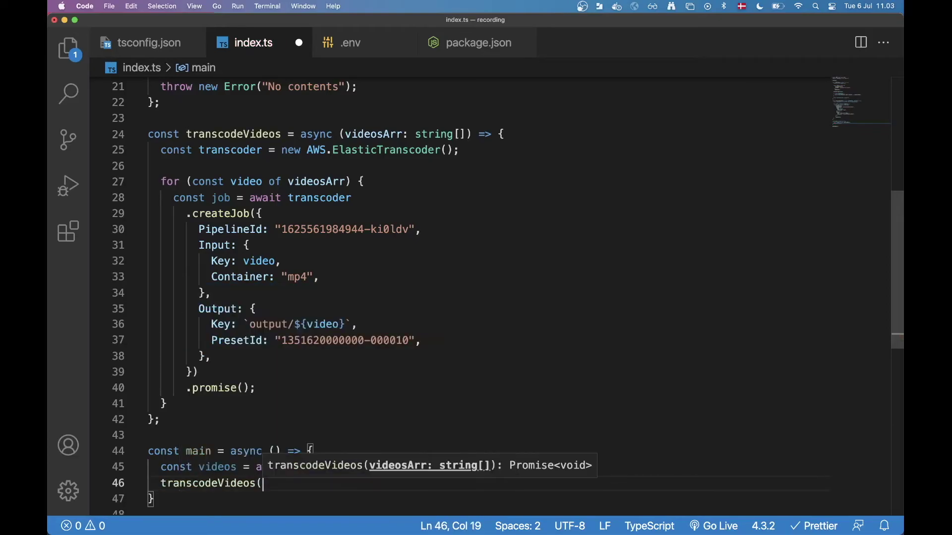
{"action": "type", "text": "videos"}
{"action": "key", "text": "Escape"}
{"action": "type", "text": ");"}
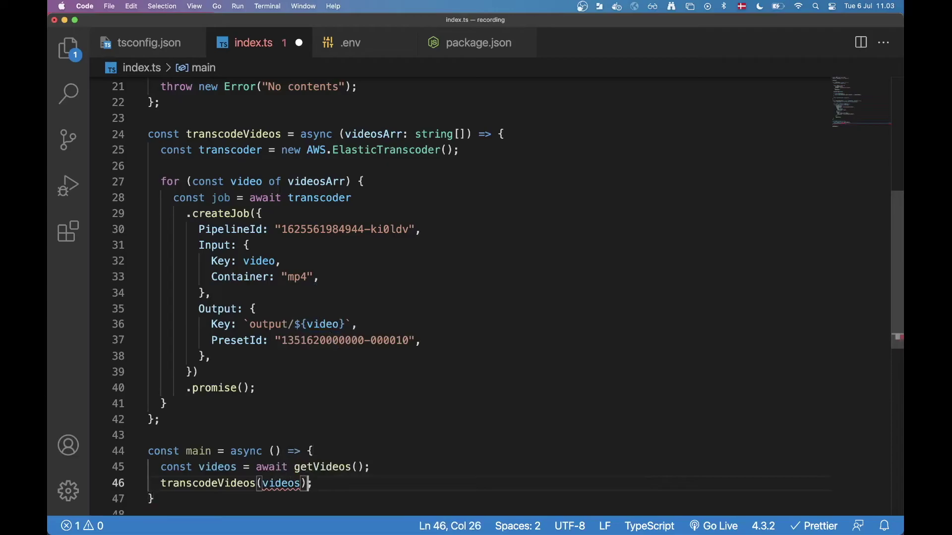
{"action": "key", "text": "Down"}
{"action": "key", "text": "End"}
{"action": "key", "text": "Return"}
{"action": "key", "text": "Down"}
{"action": "key", "text": "End"}
{"action": "key", "text": "shift+Home"}
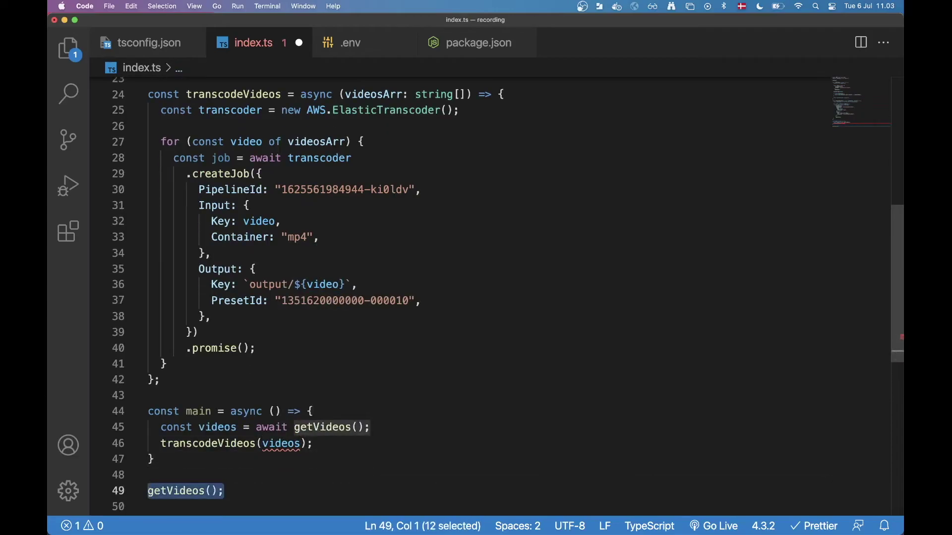
{"action": "type", "text": "main();"}
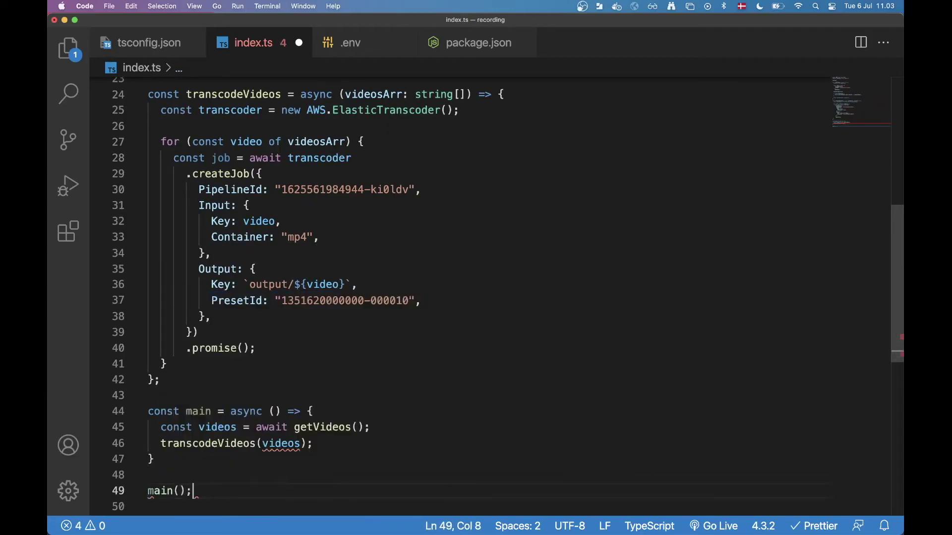
{"action": "mouse_move", "coordinate": [280, 443]}
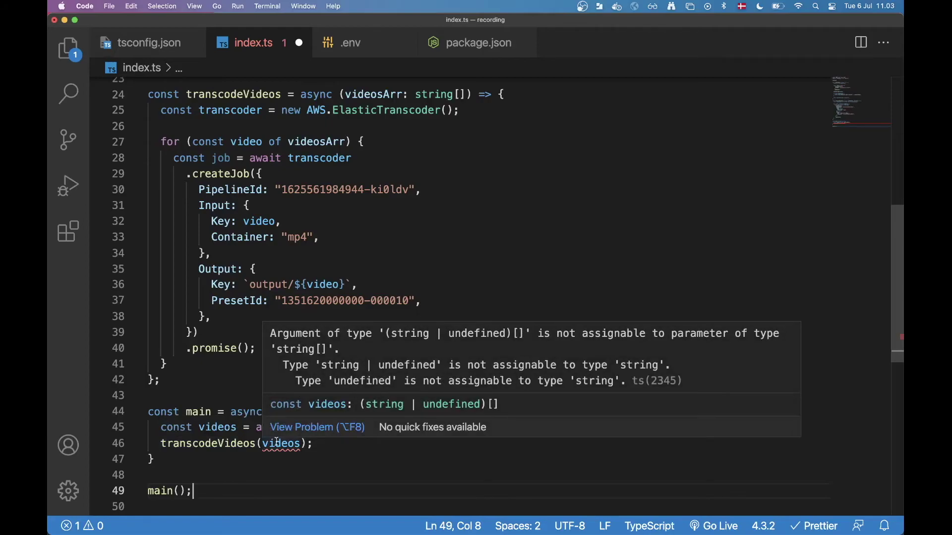
- Delete the console.log(items) line from getVideos
{"action": "left_click", "coordinate": [216, 317]}
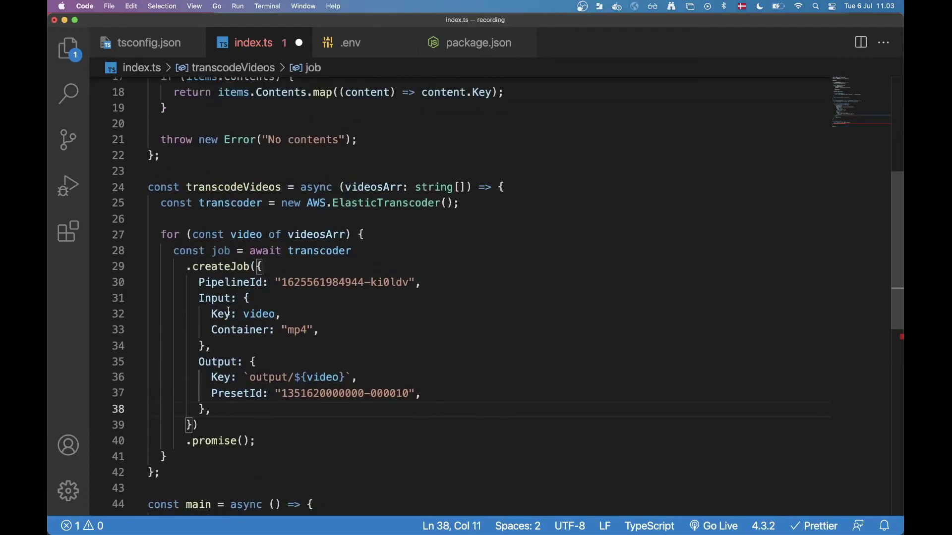
{"action": "scroll", "coordinate": [227, 311], "scroll_direction": "up", "scroll_amount": 5}
{"action": "scroll", "coordinate": [227, 310], "scroll_direction": "up", "scroll_amount": 3}
{"action": "scroll", "coordinate": [227, 311], "scroll_direction": "up", "scroll_amount": 2}
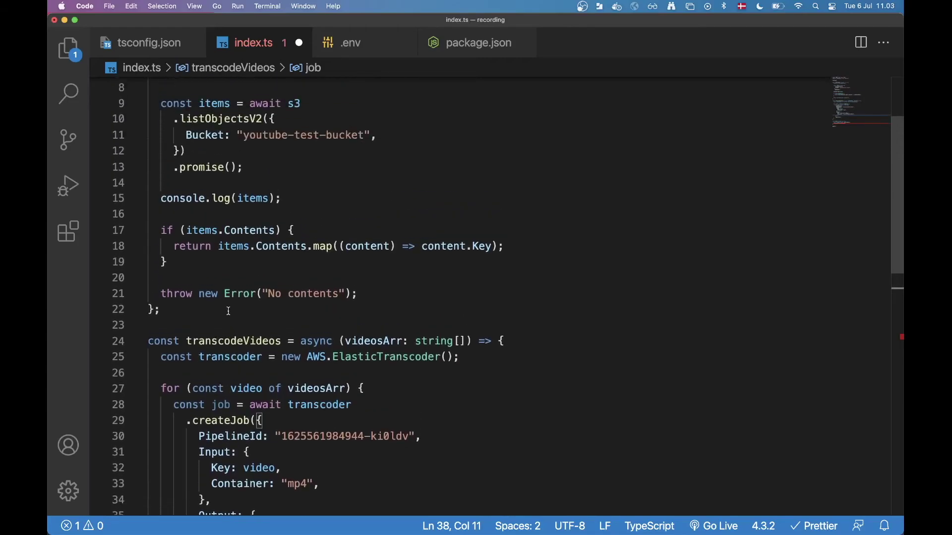
{"action": "scroll", "coordinate": [227, 312], "scroll_direction": "up", "scroll_amount": 3}
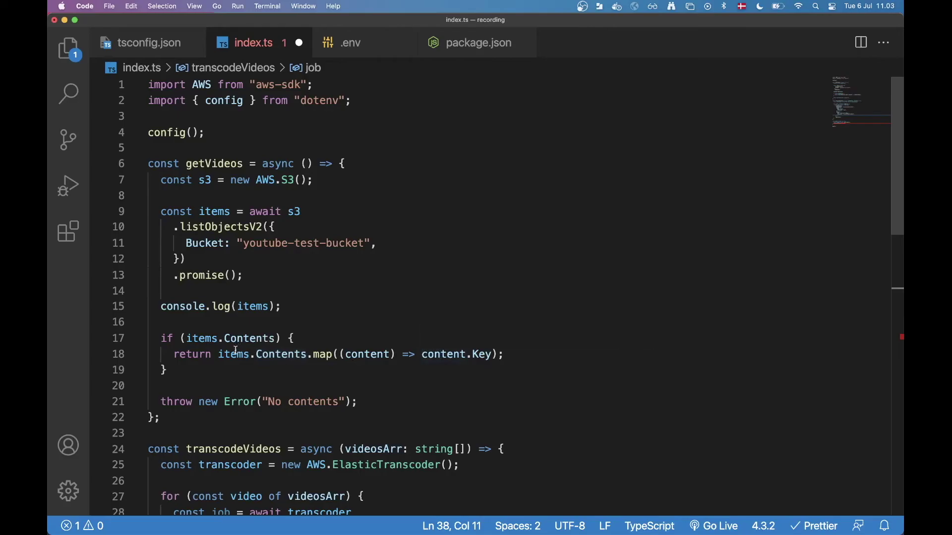
{"action": "mouse_move", "coordinate": [324, 354]}
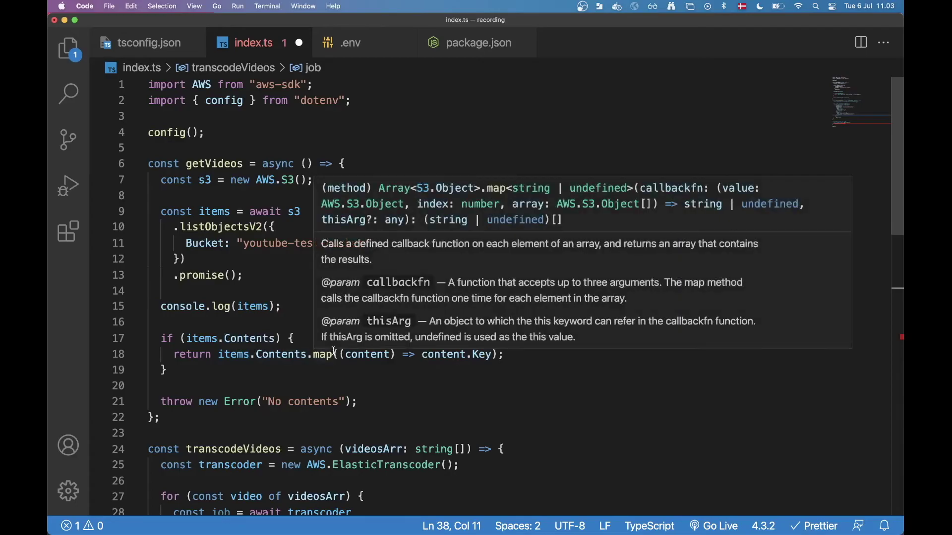
{"action": "left_click", "coordinate": [292, 311]}
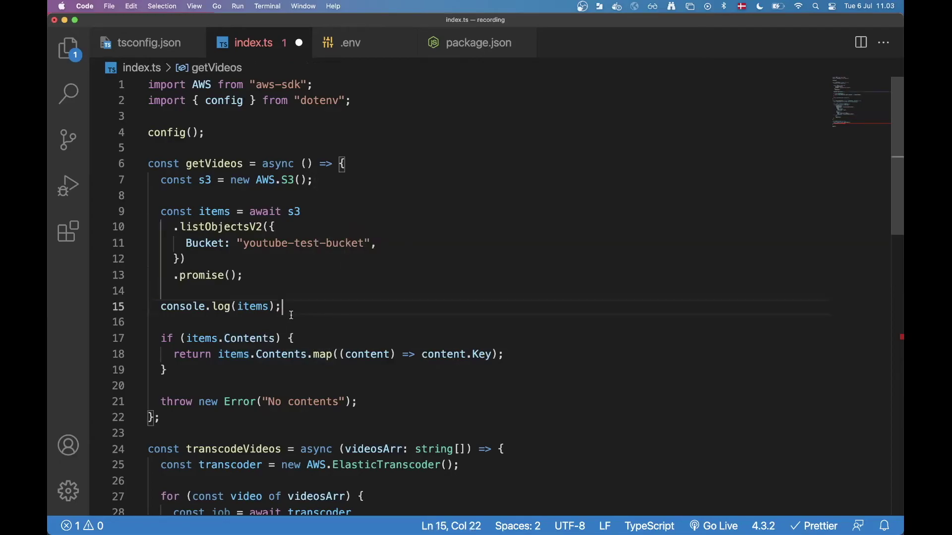
{"action": "left_click_drag", "start_coordinate": [275, 339], "coordinate": [185, 337]}
{"action": "left_click_drag", "start_coordinate": [281, 307], "coordinate": [148, 291]}
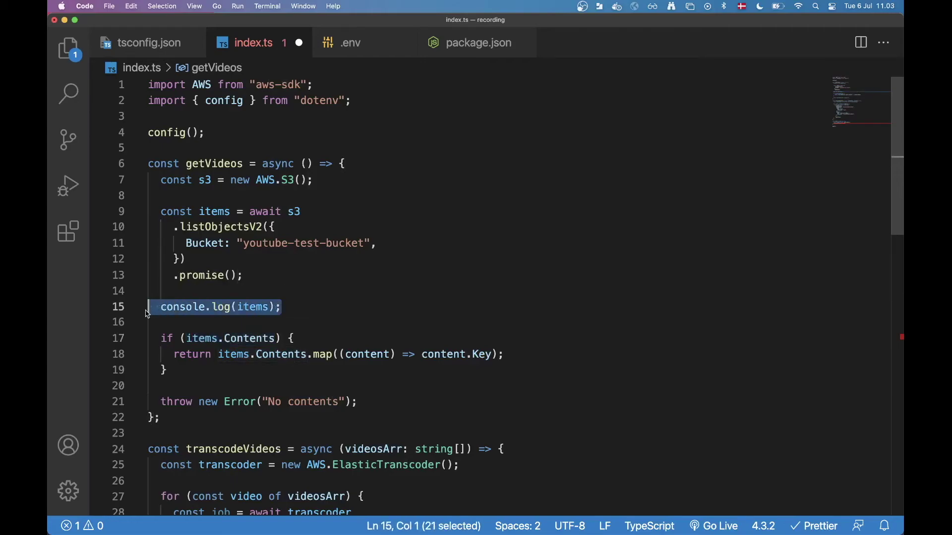
{"action": "key", "text": "BackSpace"}
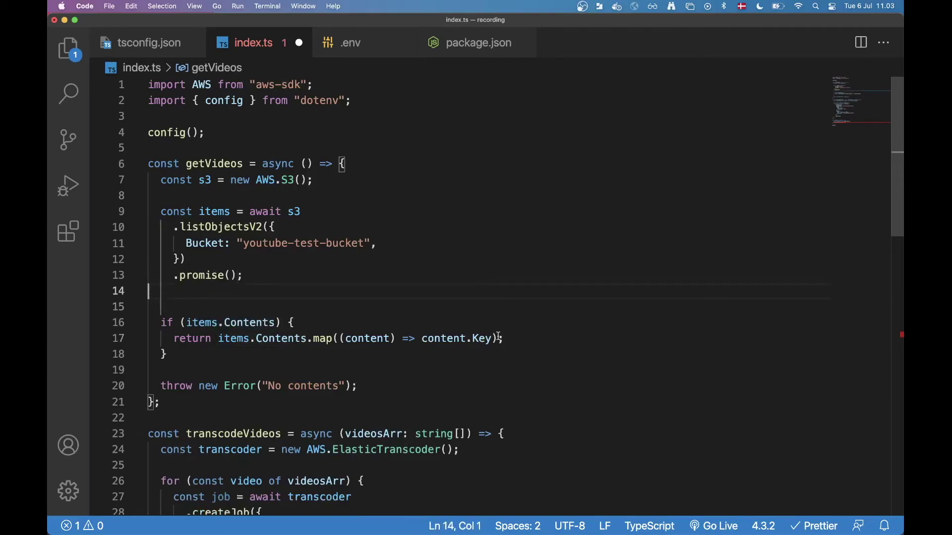
- Cast the mapped keys as string[] and save, confirming the videos type error is gone
{"action": "left_click", "coordinate": [497, 338]}
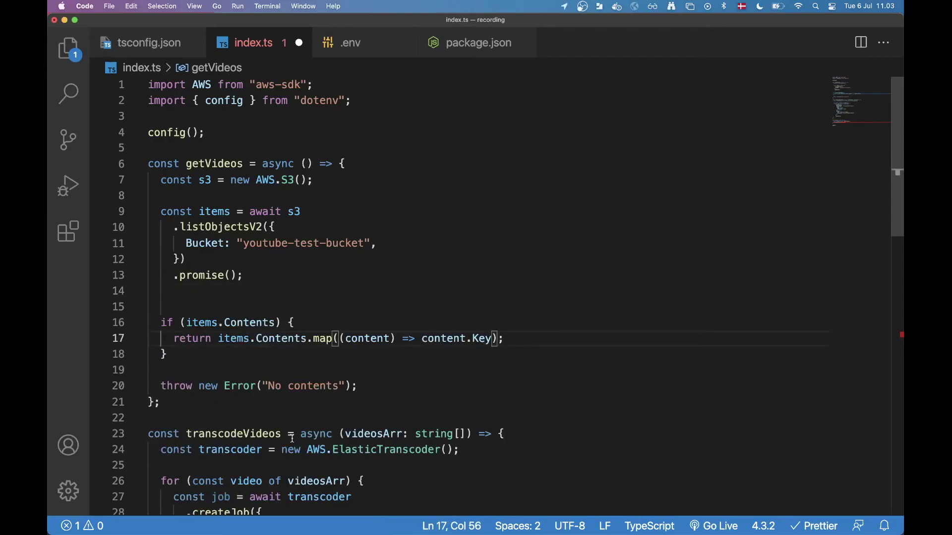
{"action": "type", "text": "as string["}
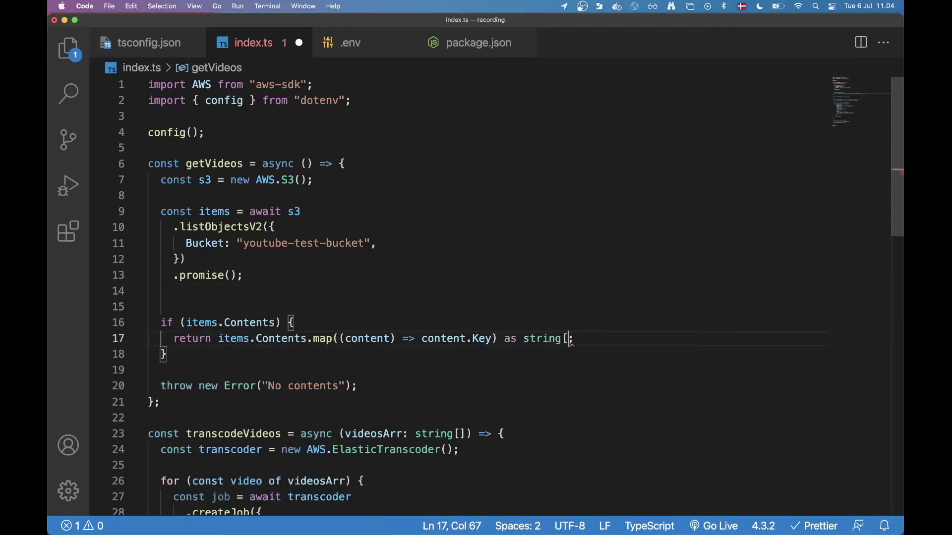
{"action": "type", "text": "]"}
{"action": "key", "text": "super+s"}
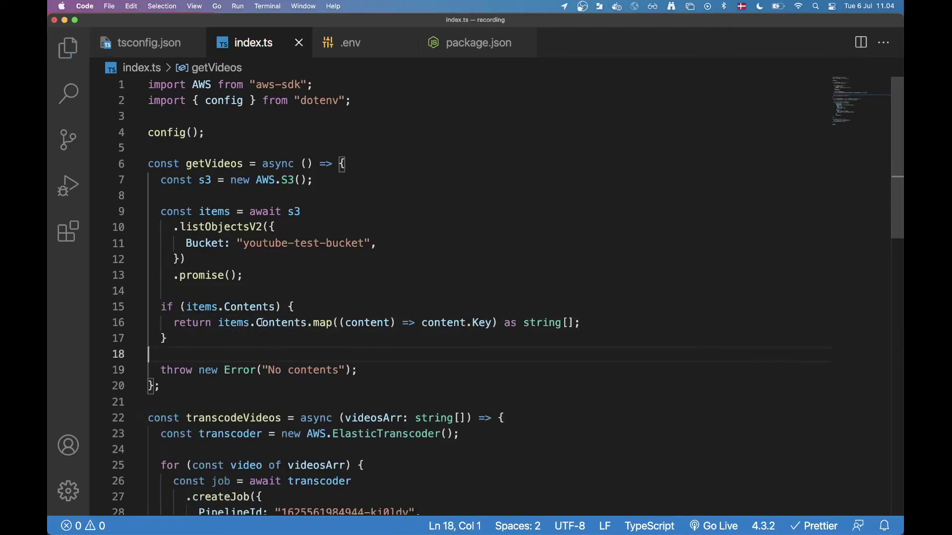
{"action": "left_click_drag", "start_coordinate": [297, 306], "coordinate": [161, 307]}
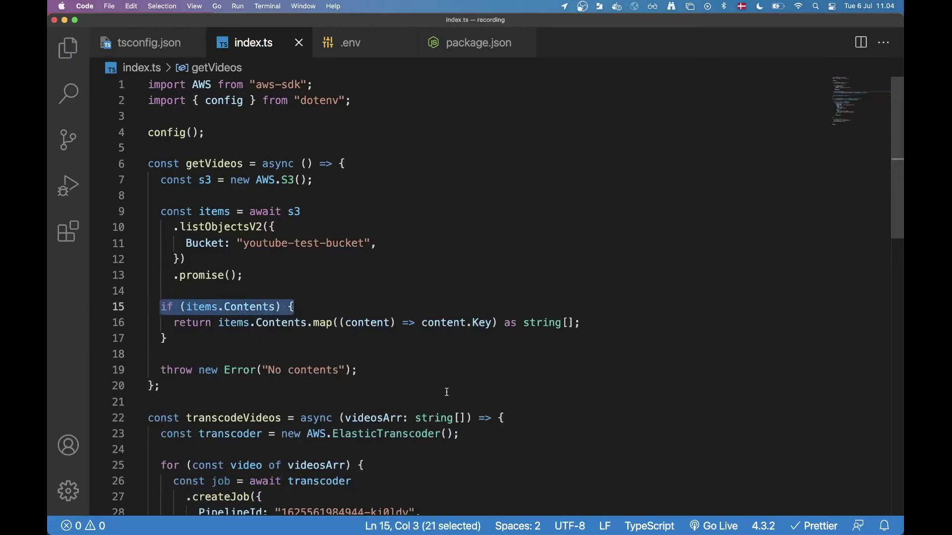
{"action": "left_click", "coordinate": [447, 370]}
{"action": "scroll", "coordinate": [411, 365], "scroll_direction": "down", "scroll_amount": 1}
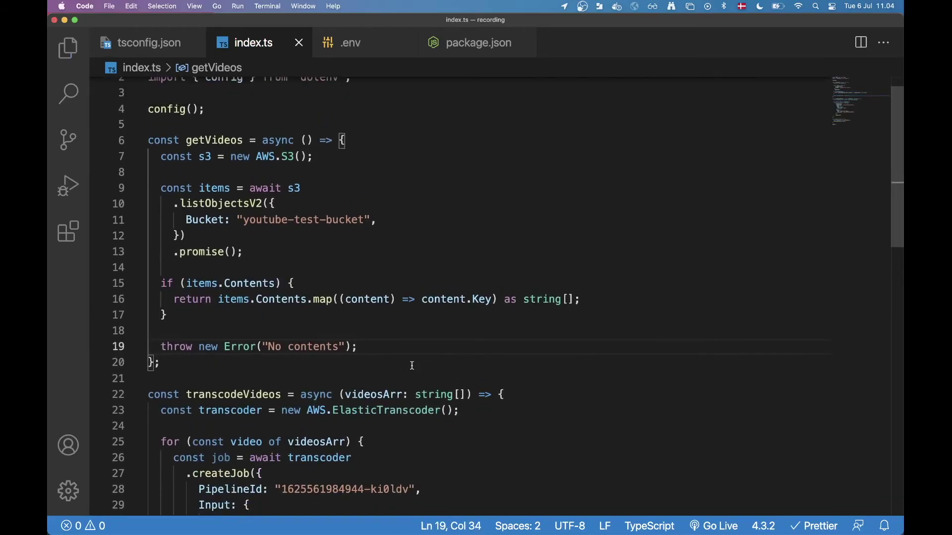
{"action": "scroll", "coordinate": [325, 312], "scroll_direction": "down", "scroll_amount": 10}
{"action": "scroll", "coordinate": [324, 312], "scroll_direction": "down", "scroll_amount": 5}
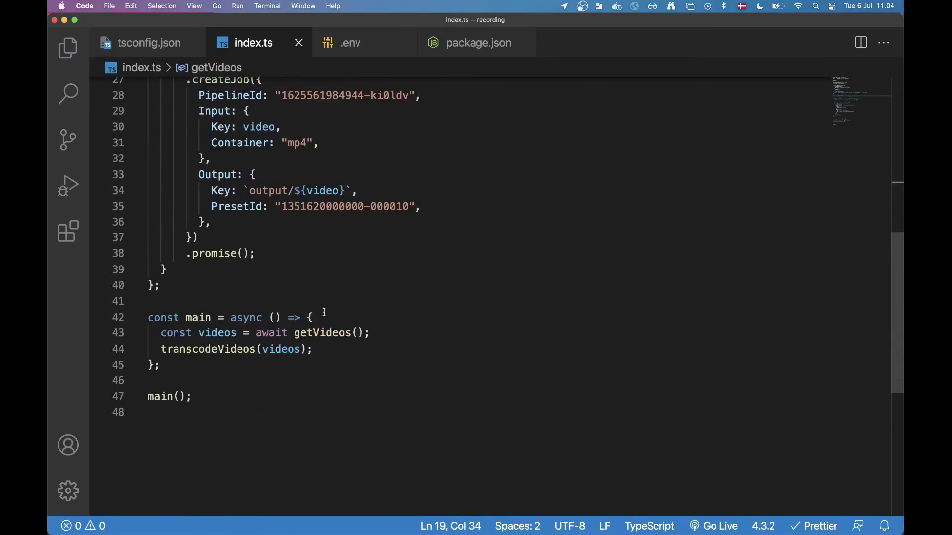
{"action": "left_click", "coordinate": [271, 348]}
{"action": "scroll", "coordinate": [270, 349], "scroll_direction": "up", "scroll_amount": 5}
{"action": "left_click", "coordinate": [224, 349]}
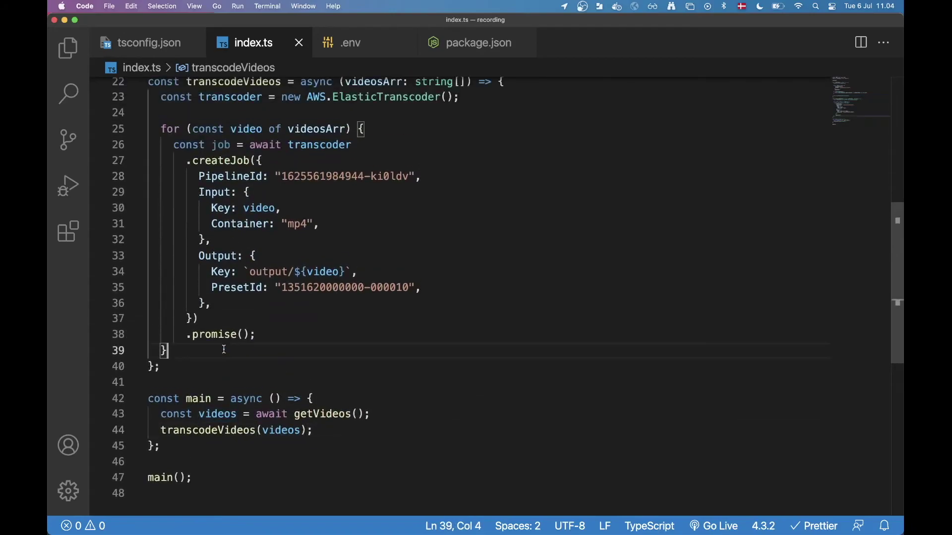
{"action": "left_click", "coordinate": [307, 474]}
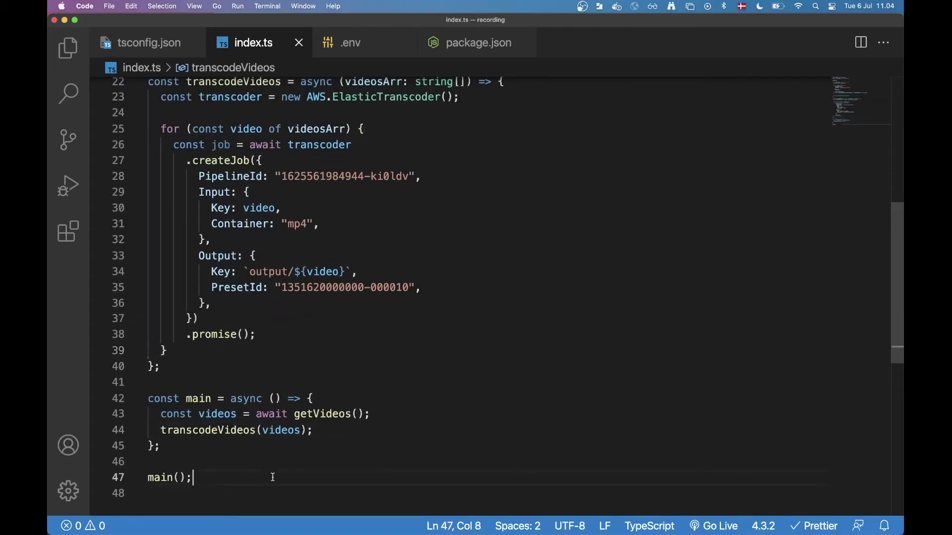
{"action": "left_click", "coordinate": [266, 6]}
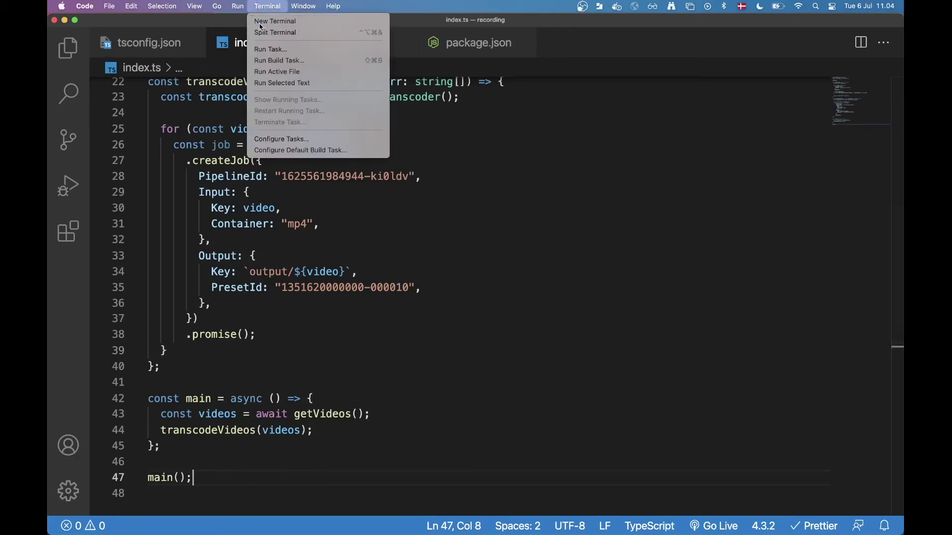
- Run yarn start in a new terminal and let ts-node ./index.ts finish in 6.41s
{"action": "left_click", "coordinate": [275, 21]}
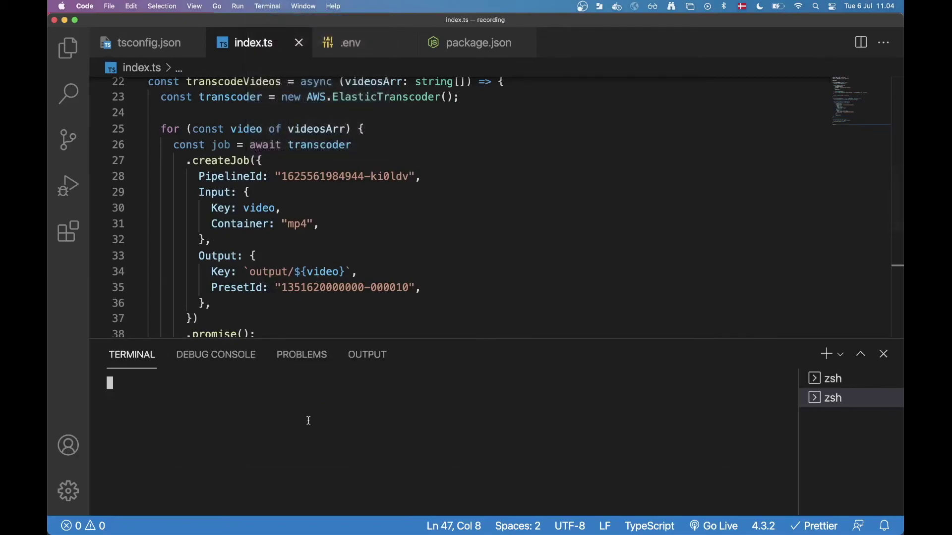
{"action": "type", "text": "yarn start"}
{"action": "key", "text": "Return"}
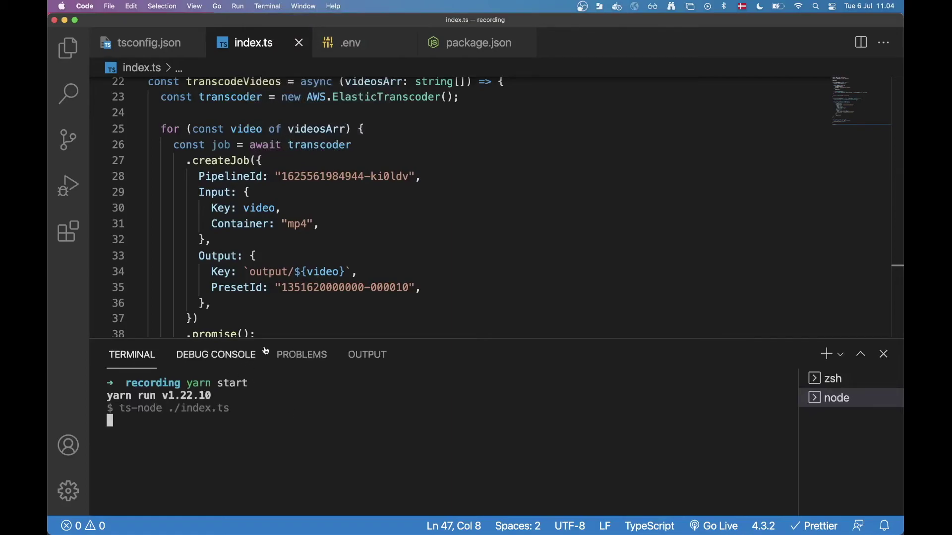
{"action": "left_click_drag", "start_coordinate": [274, 341], "coordinate": [274, 351]}
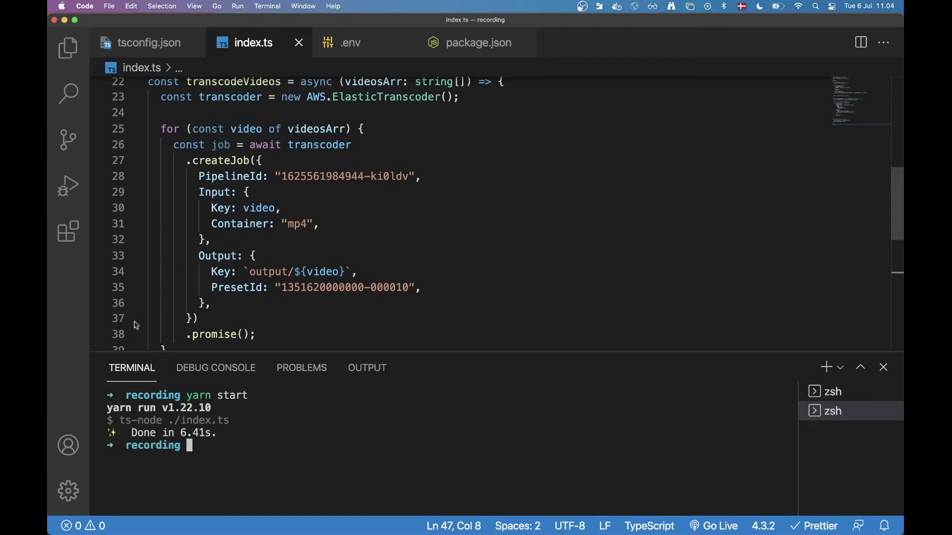
{"action": "scroll", "coordinate": [260, 273], "scroll_direction": "down", "scroll_amount": 4}
{"action": "scroll", "coordinate": [260, 273], "scroll_direction": "down", "scroll_amount": 4}
{"action": "scroll", "coordinate": [260, 273], "scroll_direction": "down", "scroll_amount": 3}
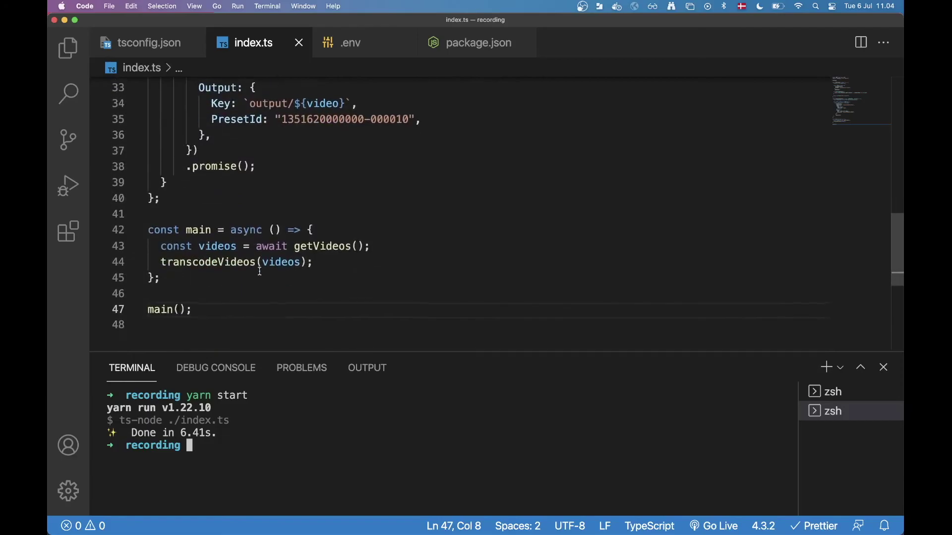
{"action": "scroll", "coordinate": [260, 273], "scroll_direction": "up", "scroll_amount": 5}
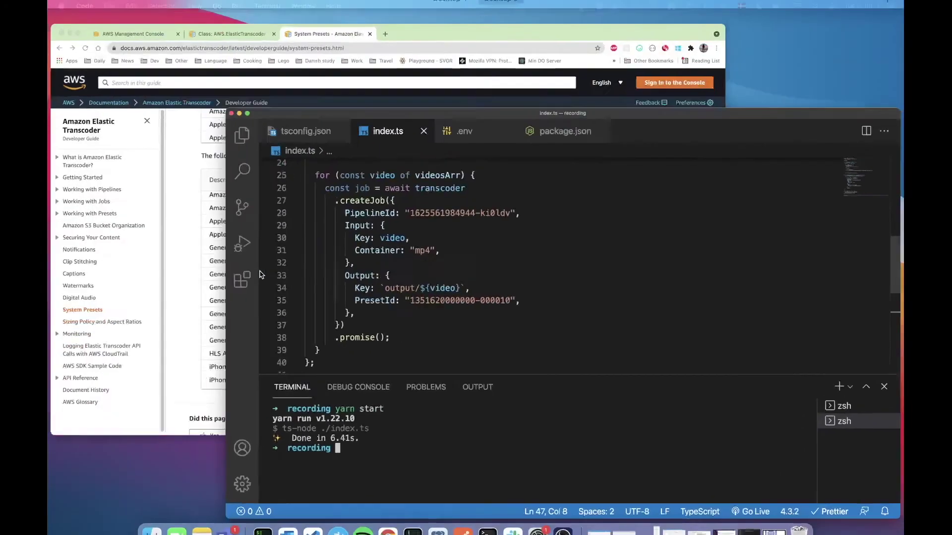
- Find S3 in the AWS console and open youtube-test-bucket's output/ folder
{"action": "key", "text": "ctrl+Up"}
{"action": "left_click", "coordinate": [293, 166]}
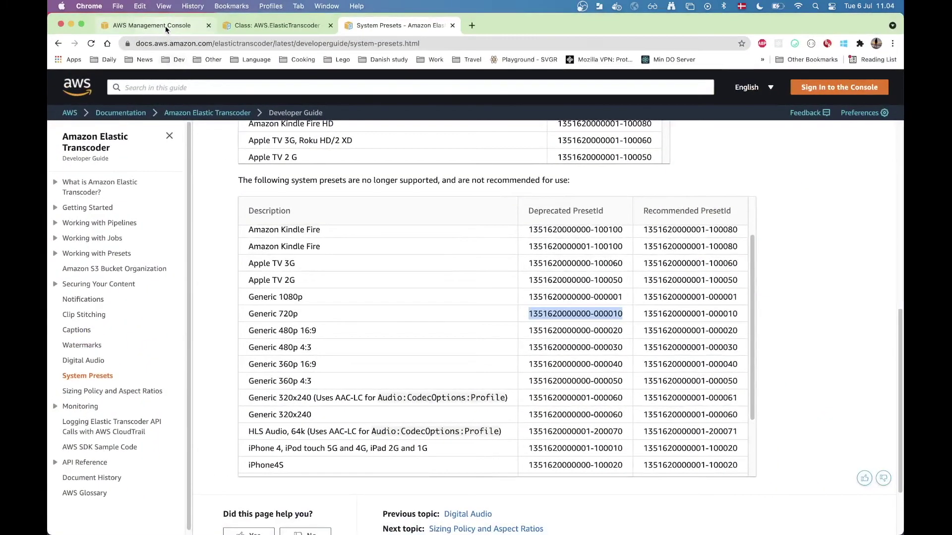
{"action": "left_click", "coordinate": [166, 26]}
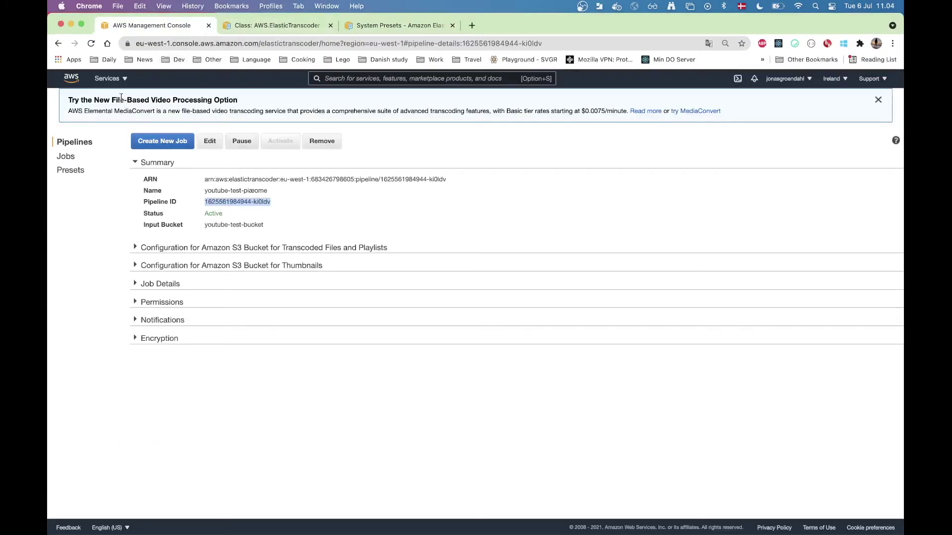
{"action": "left_click", "coordinate": [334, 78]}
{"action": "type", "text": "s3"}
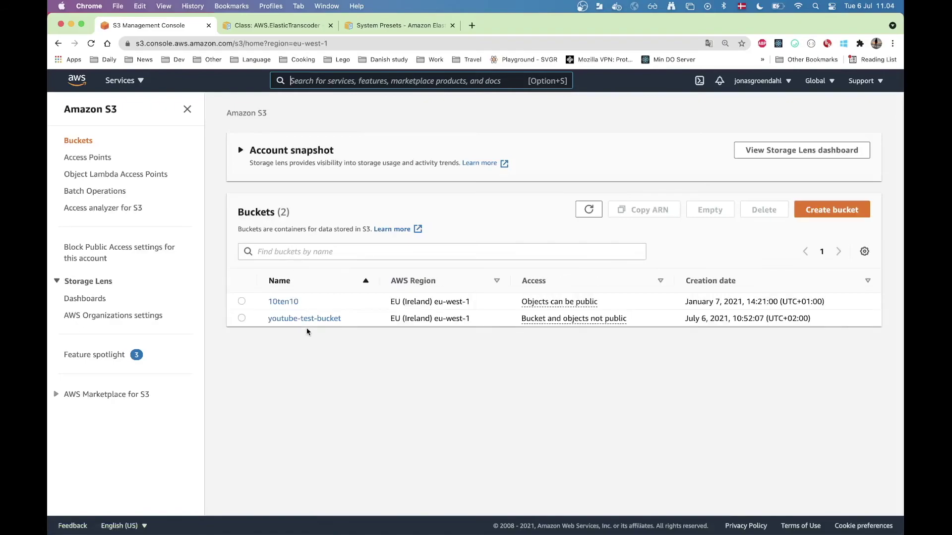
{"action": "left_click", "coordinate": [301, 318]}
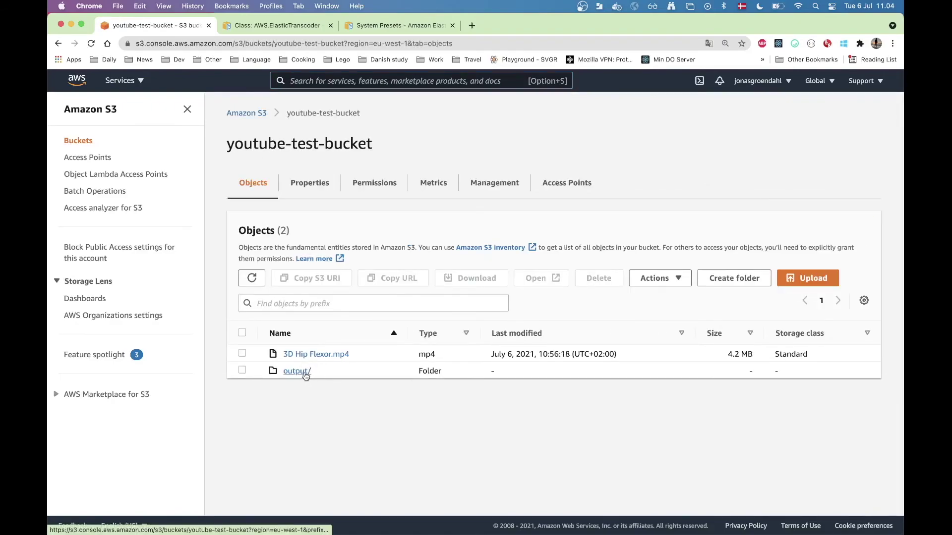
{"action": "left_click", "coordinate": [297, 371]}
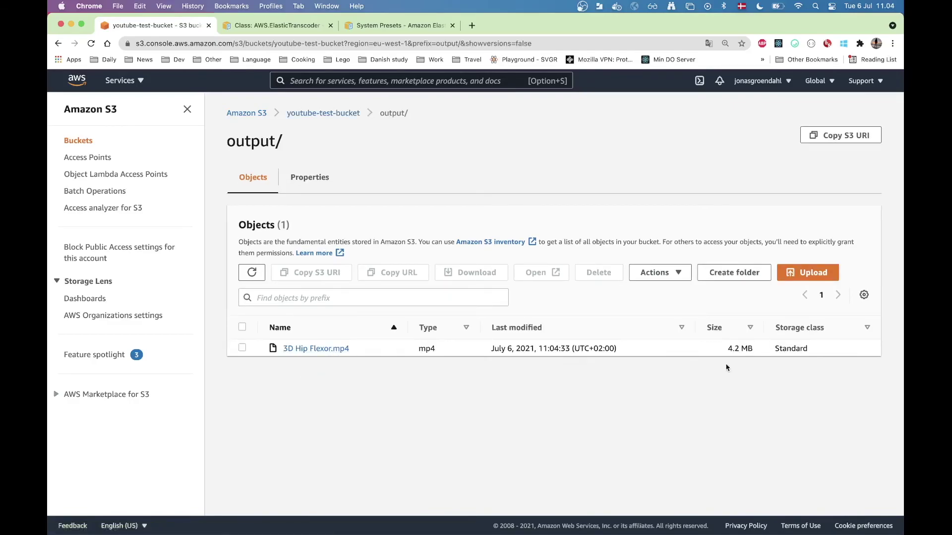
- Compare the transcoded and original 3D Hip Flexor.mp4 sizes (4.2 MB) and refresh output/
{"action": "left_click_drag", "start_coordinate": [723, 349], "coordinate": [751, 348]}
{"action": "left_click", "coordinate": [60, 43]}
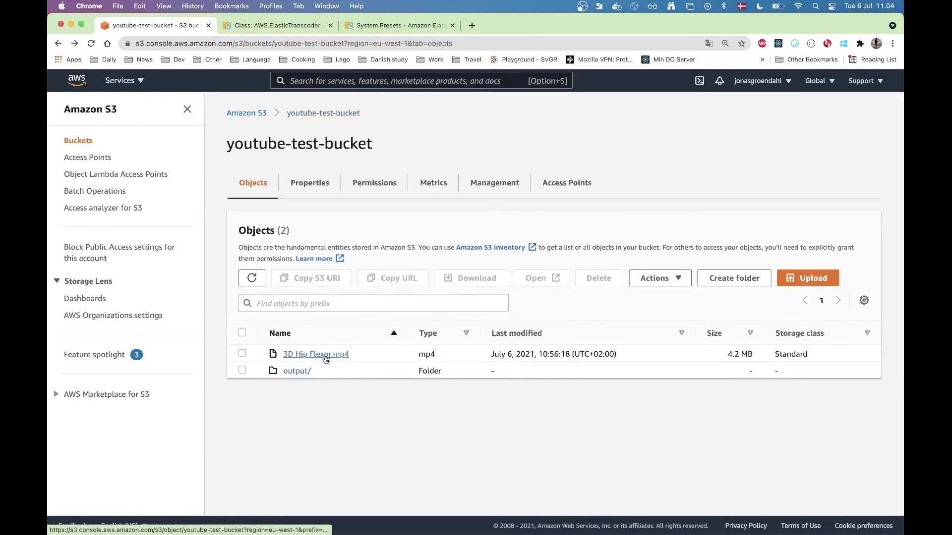
{"action": "left_click_drag", "start_coordinate": [698, 361], "coordinate": [751, 356]}
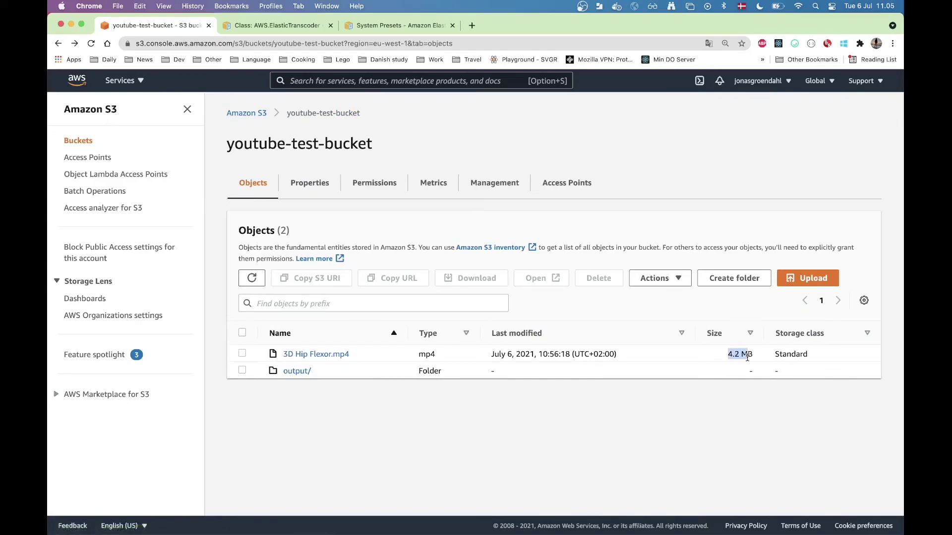
{"action": "left_click", "coordinate": [441, 360]}
{"action": "left_click", "coordinate": [290, 371]}
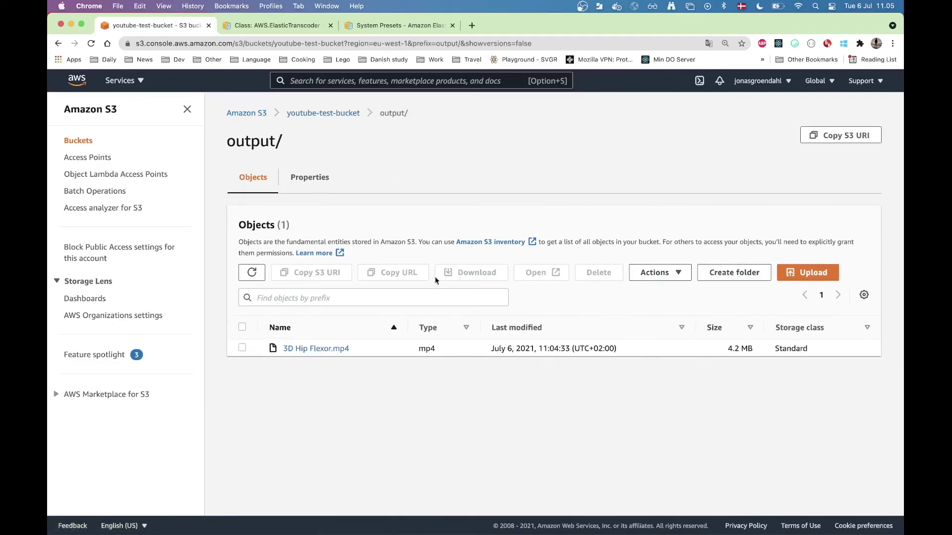
{"action": "left_click", "coordinate": [253, 272]}
{"action": "left_click", "coordinate": [395, 26]}
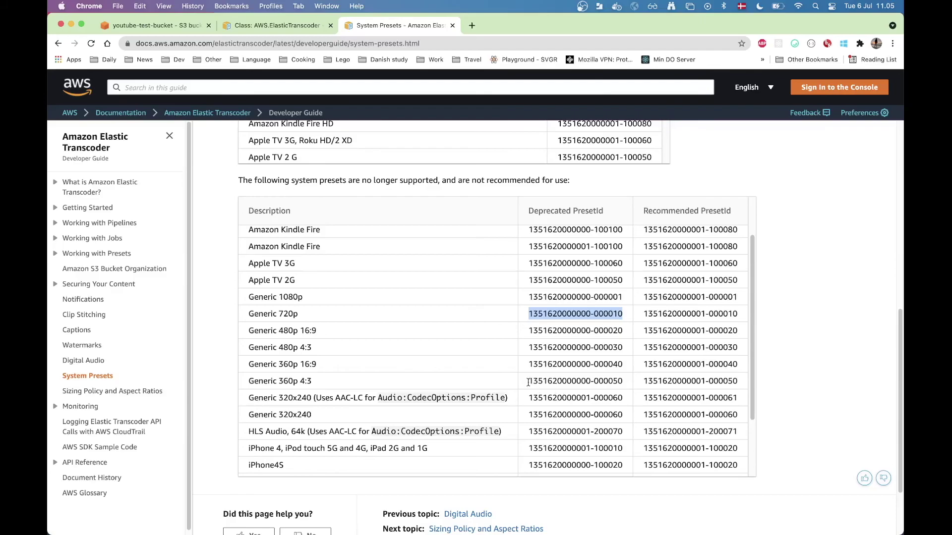
{"action": "left_click_drag", "start_coordinate": [528, 380], "coordinate": [629, 383]}
{"action": "key", "text": "super+c"}
{"action": "key", "text": "ctrl+Up"}
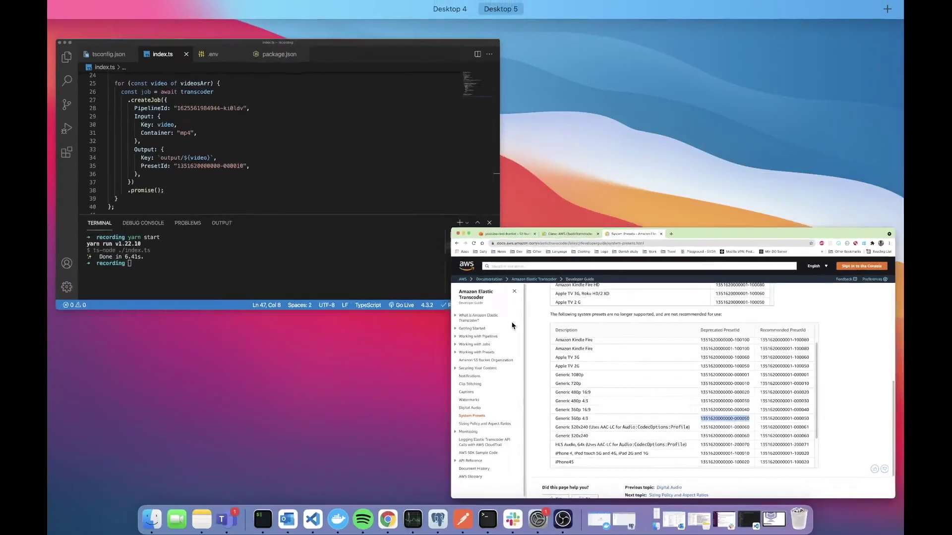
{"action": "left_click", "coordinate": [261, 127]}
{"action": "left_click", "coordinate": [280, 257]}
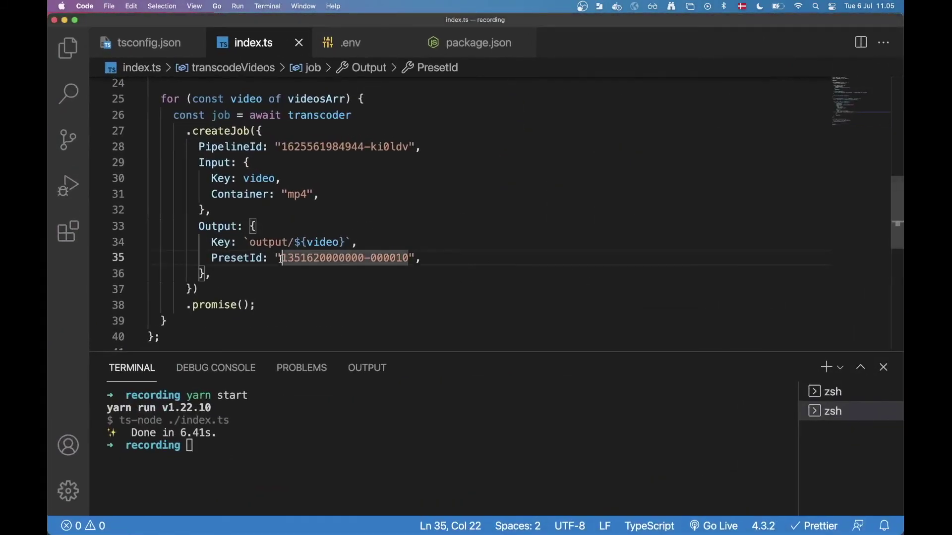
{"action": "left_click_drag", "start_coordinate": [278, 257], "coordinate": [408, 258]}
{"action": "key", "text": "super+v"}
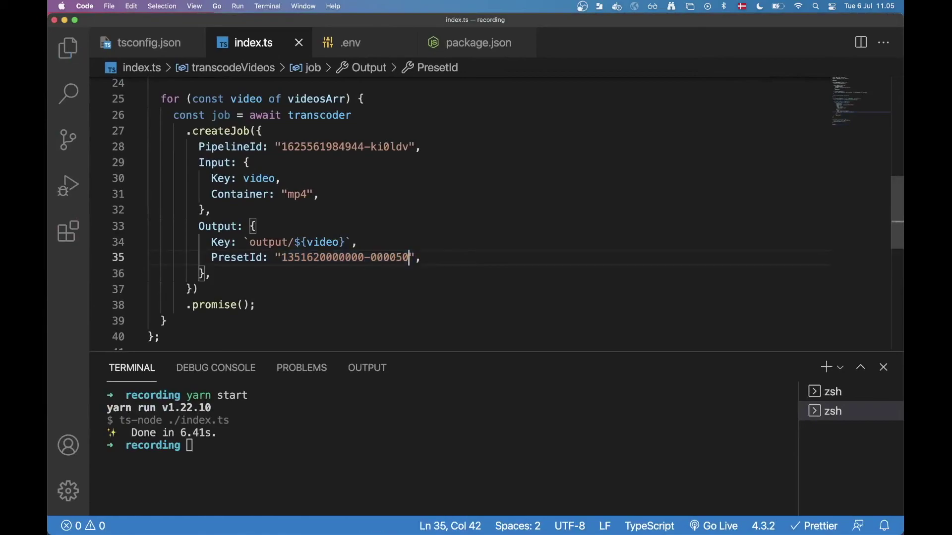
- Rerun yarn start in the terminal, finishing in 5.81s
{"action": "left_click", "coordinate": [448, 422]}
{"action": "type", "text": "yarn start"}
{"action": "key", "text": "Return"}
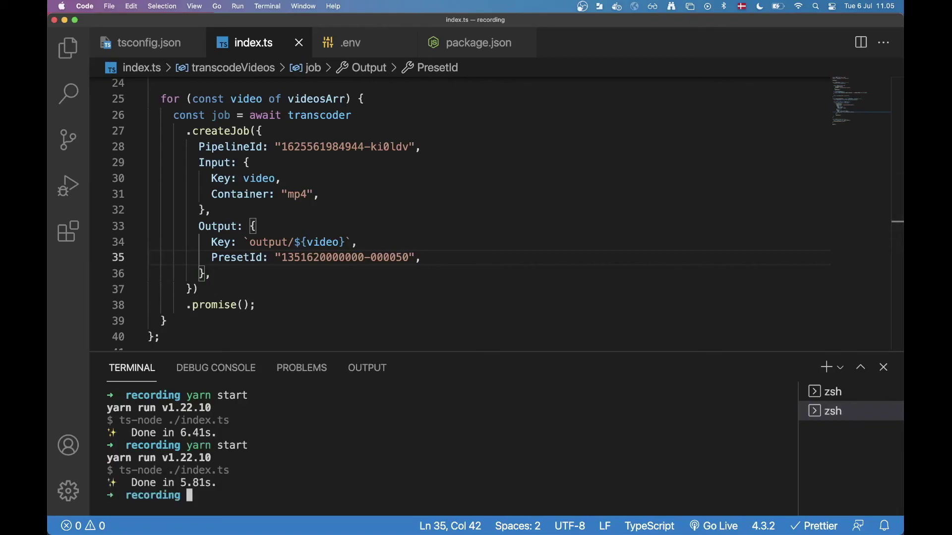
{"action": "key", "text": "ctrl+Up"}
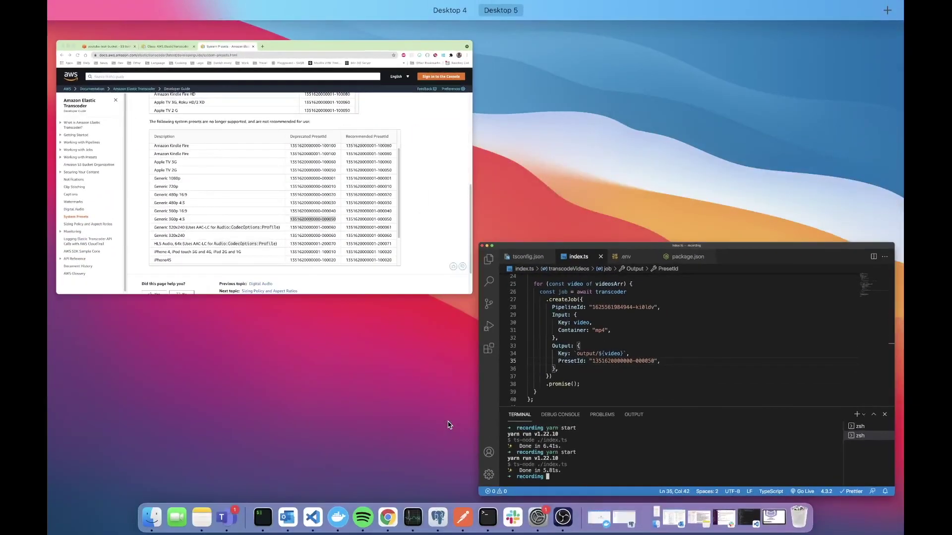
- Refresh the S3 output folder listing and open the new nested output/ folder
{"action": "left_click", "coordinate": [436, 256]}
{"action": "left_click", "coordinate": [149, 26]}
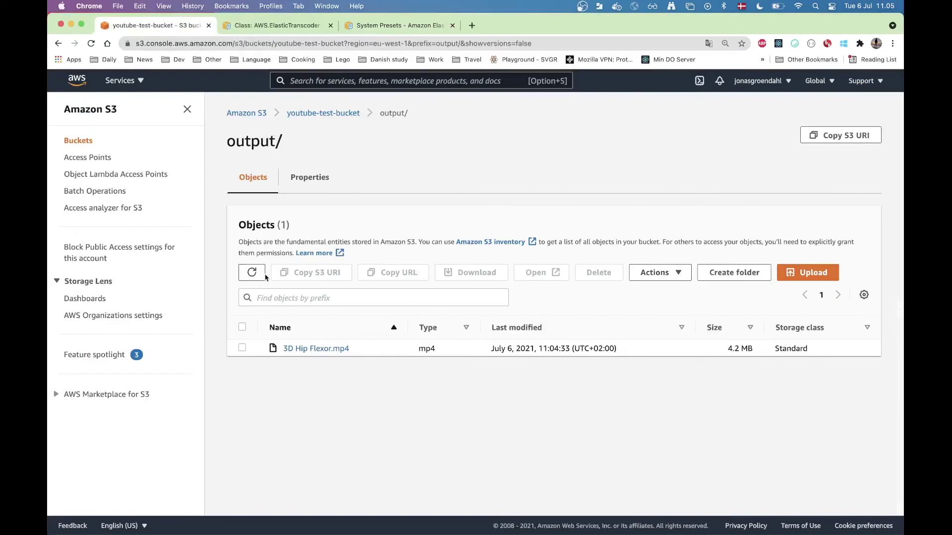
{"action": "left_click", "coordinate": [252, 273]}
{"action": "left_click", "coordinate": [257, 275]}
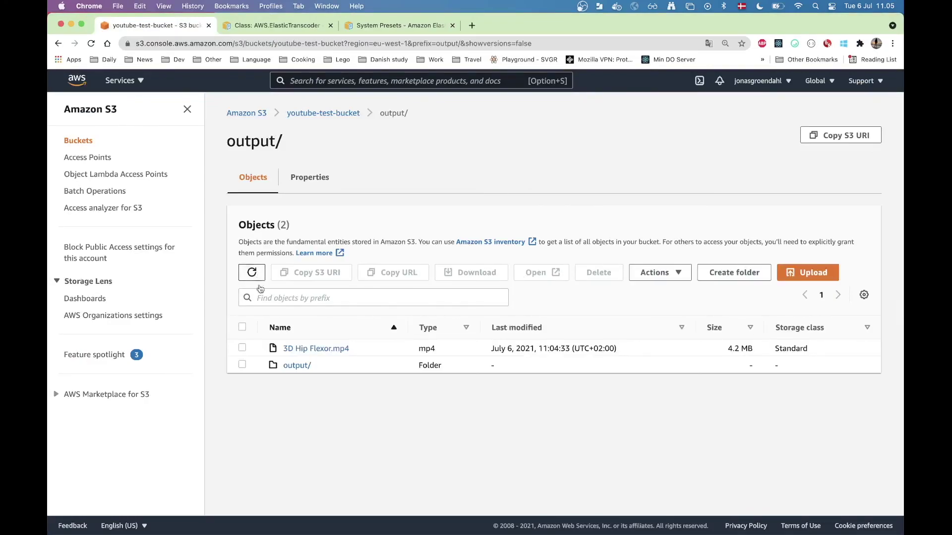
{"action": "left_click", "coordinate": [297, 365]}
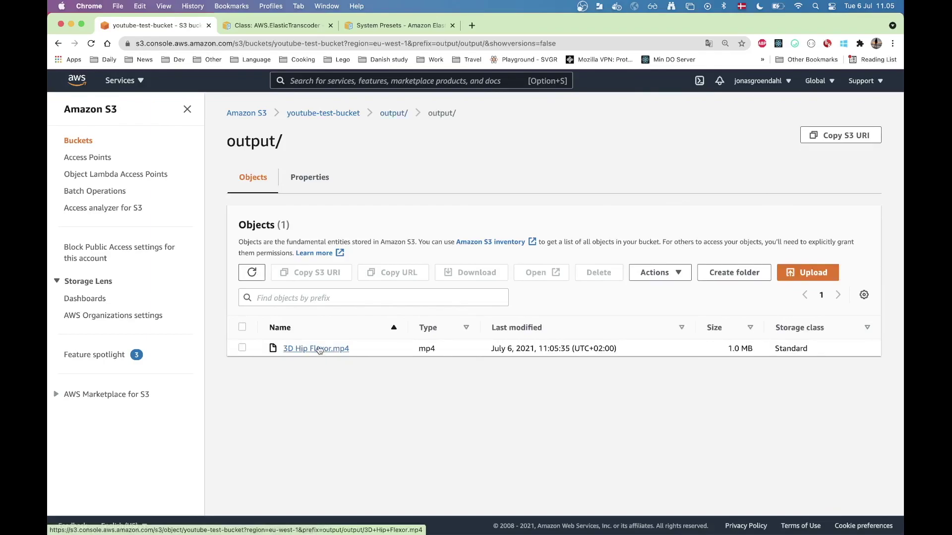
- Check 3D Hip Flexor.mp4 is now 1.0 MB, then return to the parent output folder
{"action": "left_click", "coordinate": [316, 348]}
{"action": "left_click", "coordinate": [441, 114]}
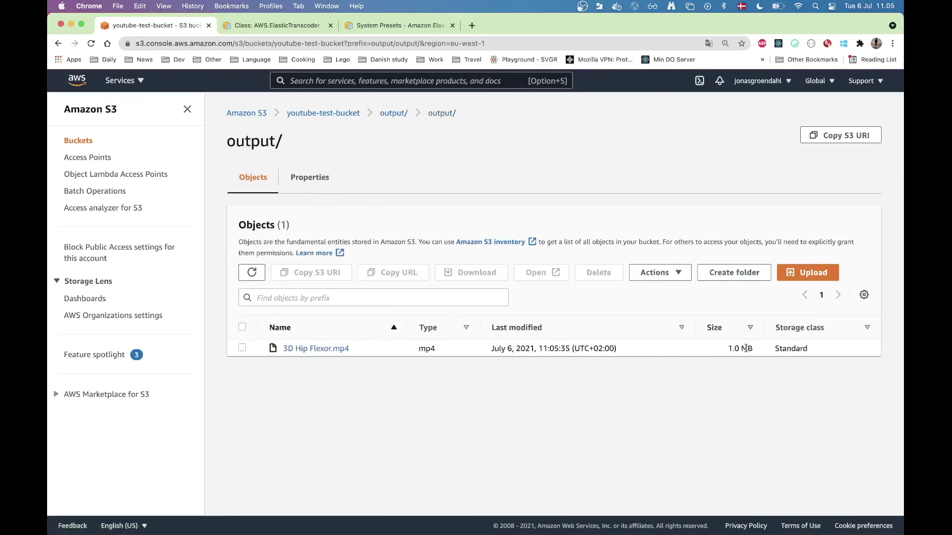
{"action": "double_click", "coordinate": [744, 348]}
{"action": "left_click", "coordinate": [715, 380]}
{"action": "left_click", "coordinate": [394, 113]}
- Switch back to index.ts in Visual Studio Code and toggle the Explorer sidebar open and closed
{"action": "key", "text": "super+Tab"}
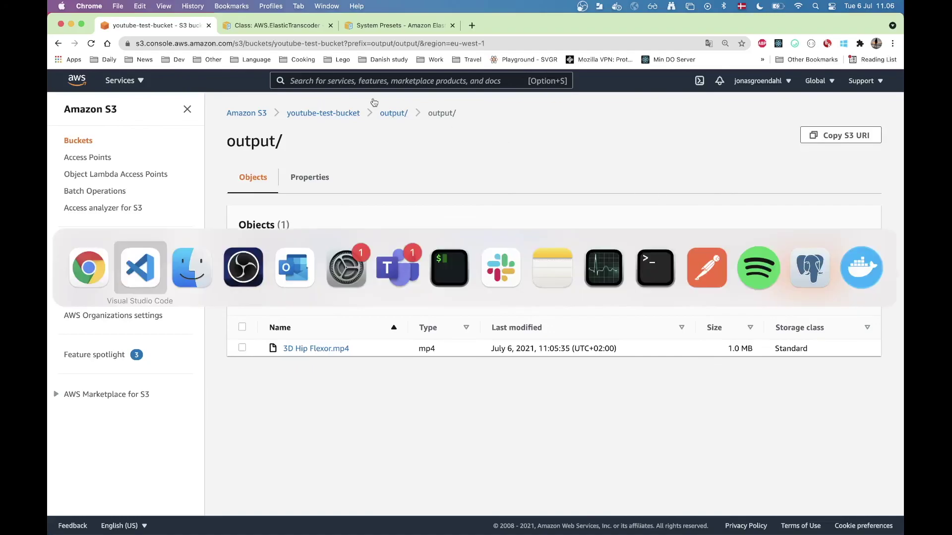
{"action": "key", "text": "super+Tab"}
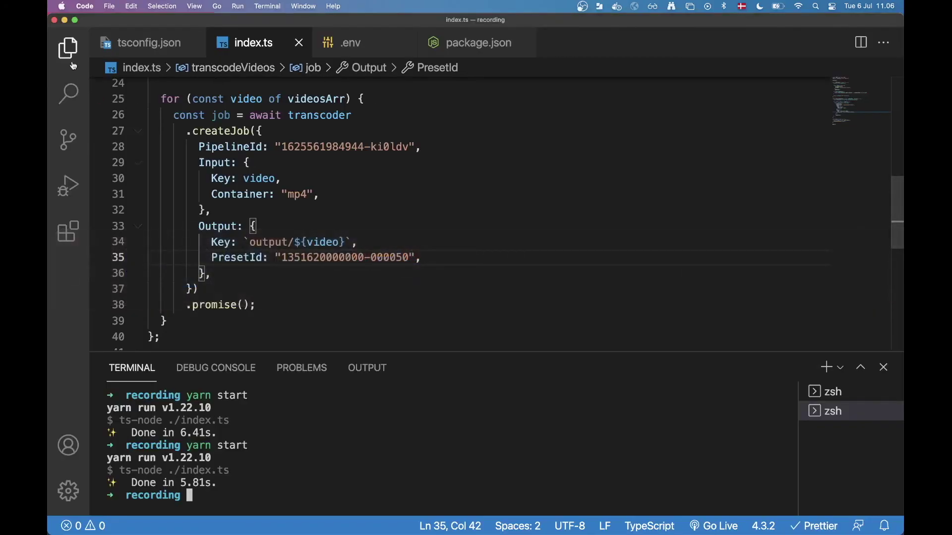
{"action": "left_click", "coordinate": [67, 48]}
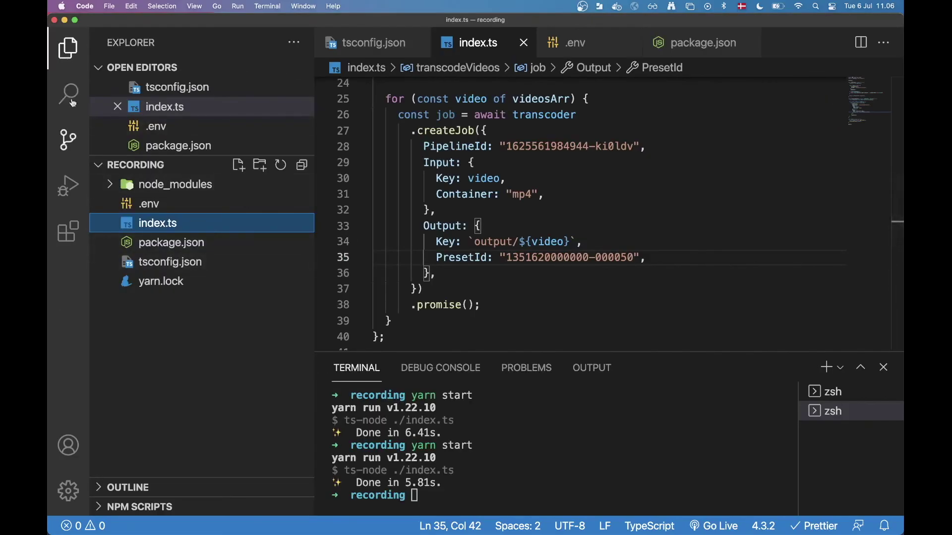
{"action": "left_click", "coordinate": [68, 48]}
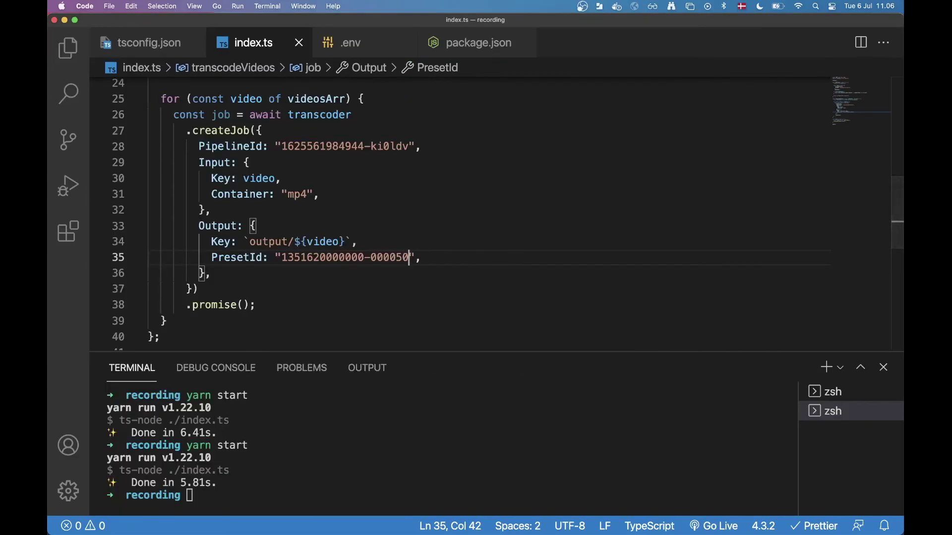